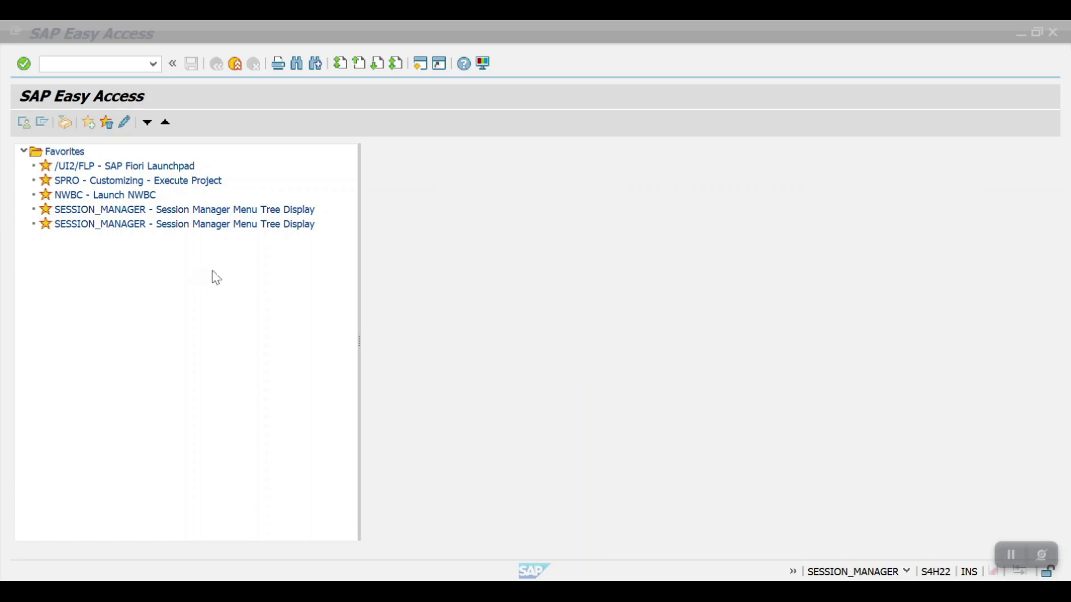
# Start transaction CK11N to create a material cost estimate with quantity structure
pyautogui.click(82, 65)
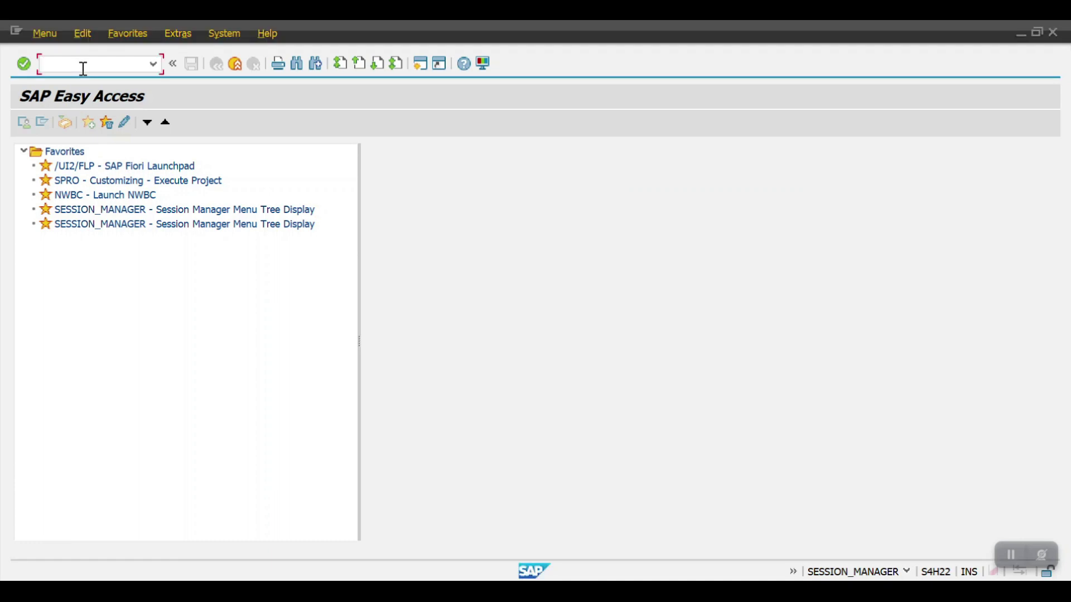
pyautogui.write('ck')
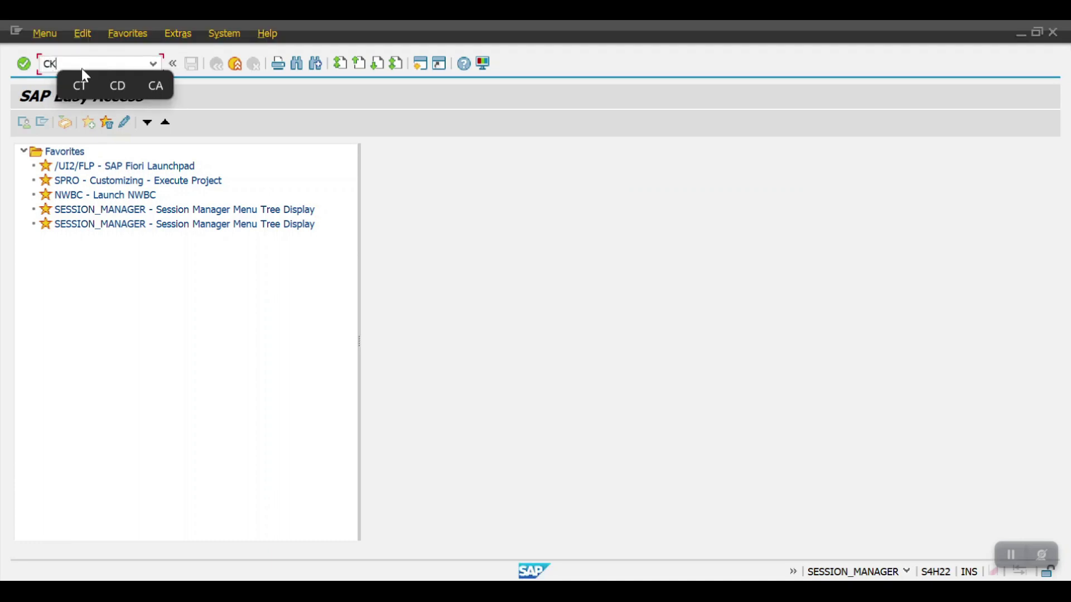
pyautogui.write('11N')
pyautogui.press('Return')
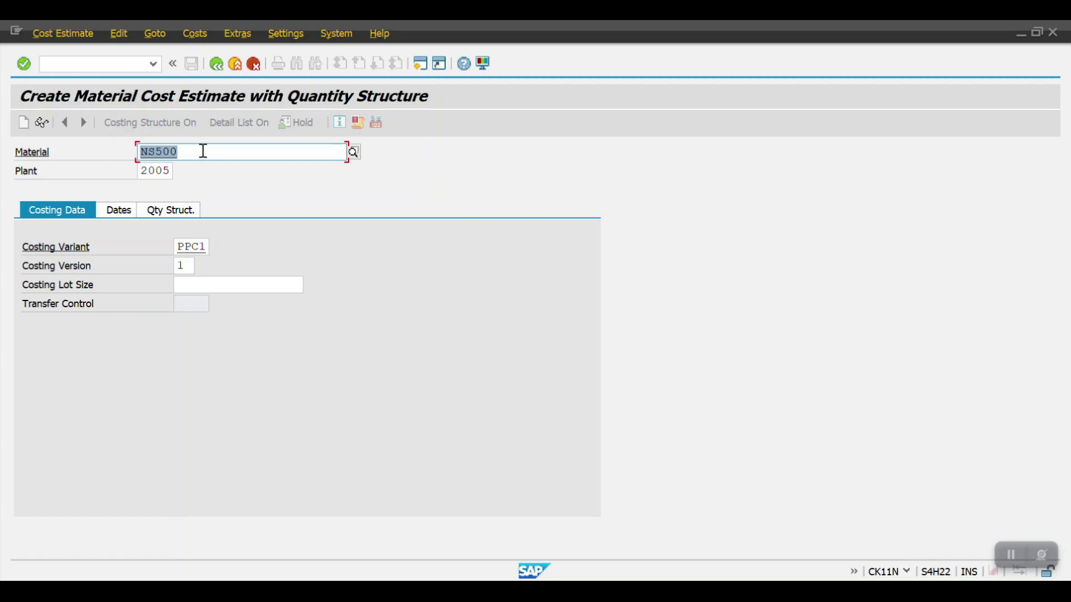
# Clear the prefilled material and set the plant to 2006
pyautogui.press('Delete')
pyautogui.moveTo(162, 172); pyautogui.dragTo(173, 171)
pyautogui.write('6')
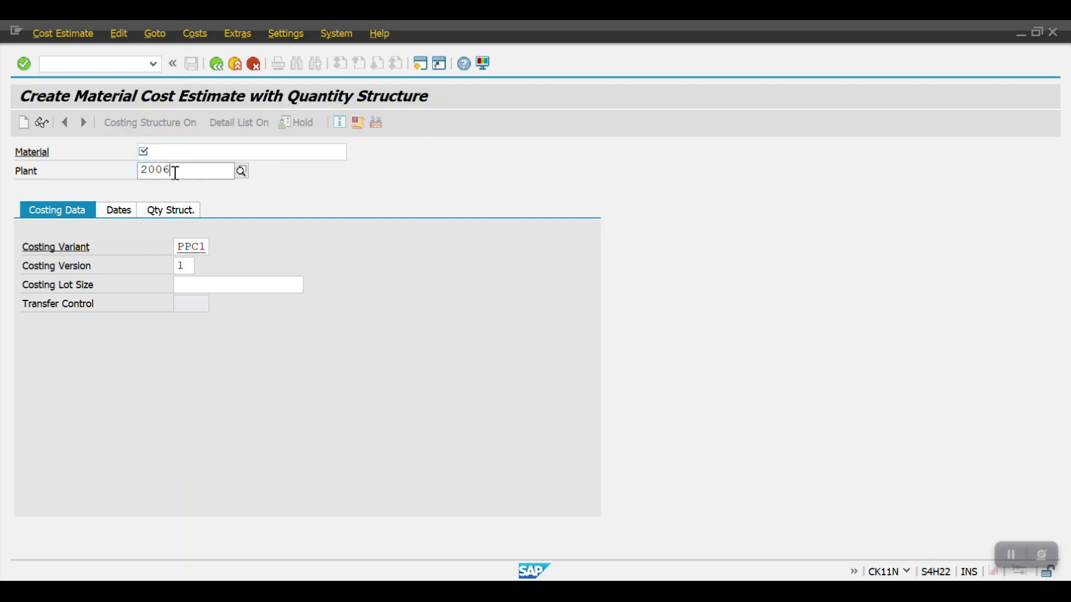
pyautogui.click(199, 204)
# Enter material NINJA500 and run its cost estimate with the proposed costing variant, version and dates
pyautogui.click(178, 153)
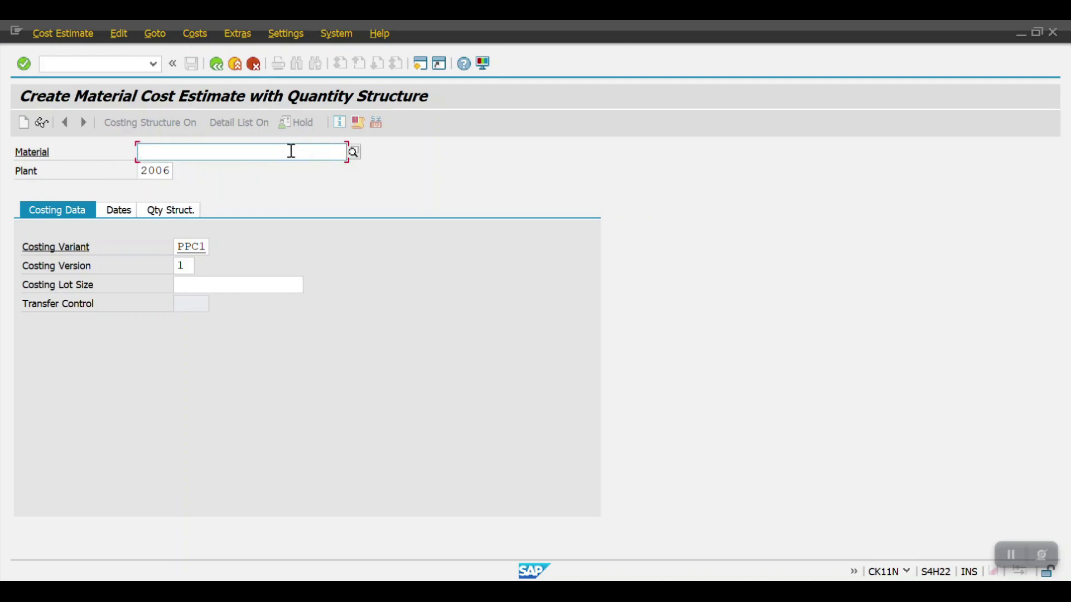
pyautogui.write('NIN')
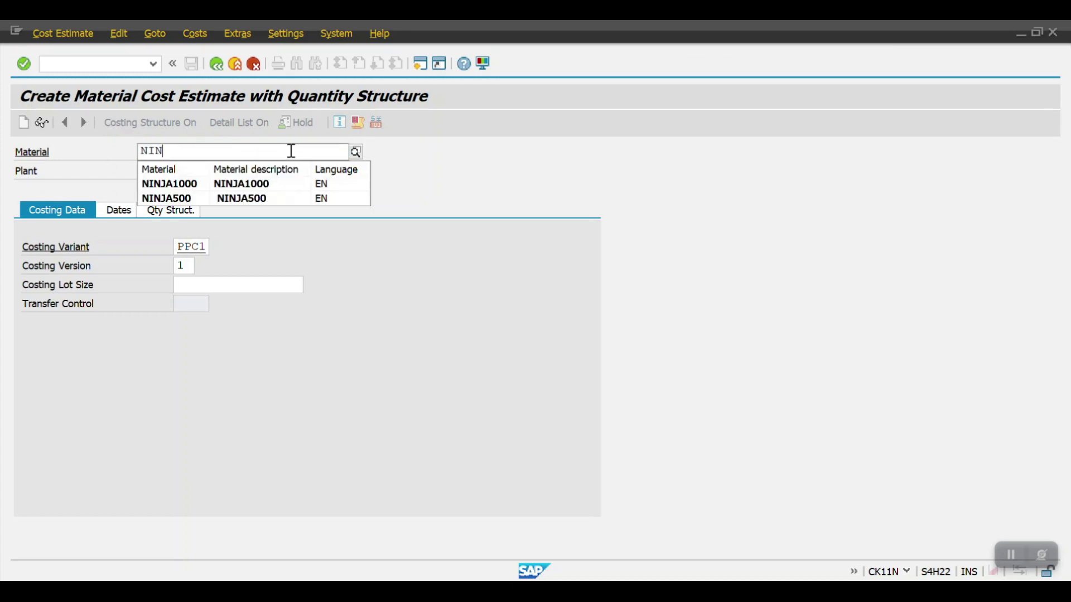
pyautogui.press('Down')
pyautogui.press('Down')
pyautogui.press('Return')
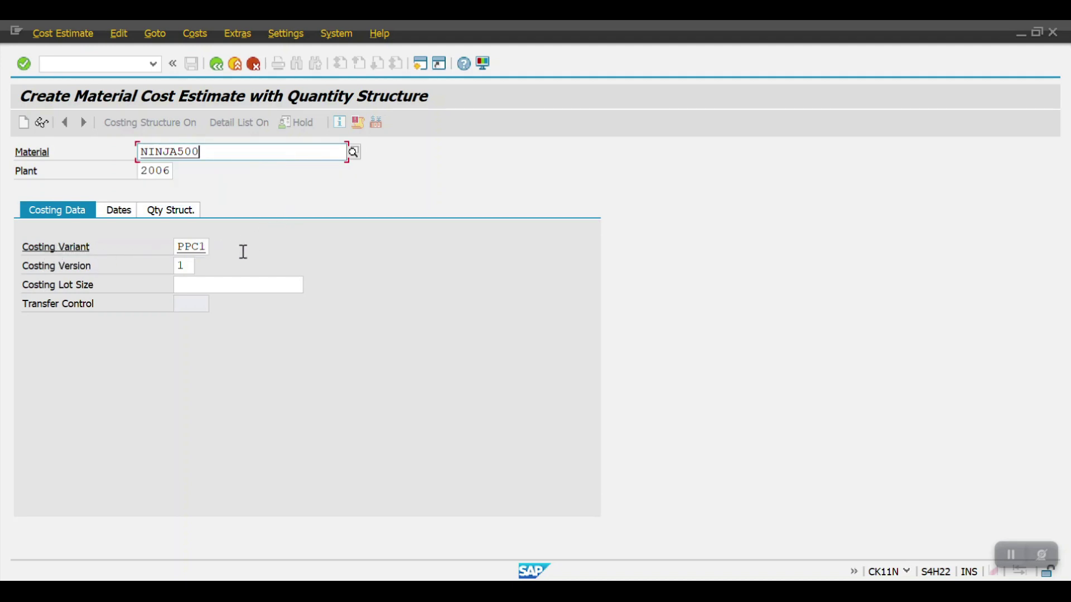
pyautogui.press('Return')
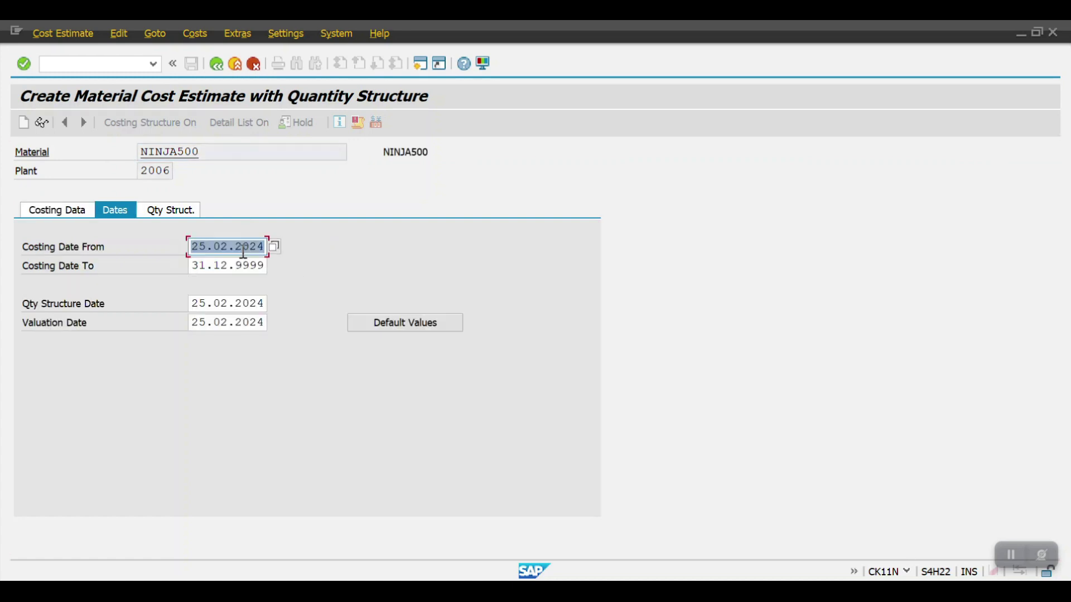
pyautogui.press('Return')
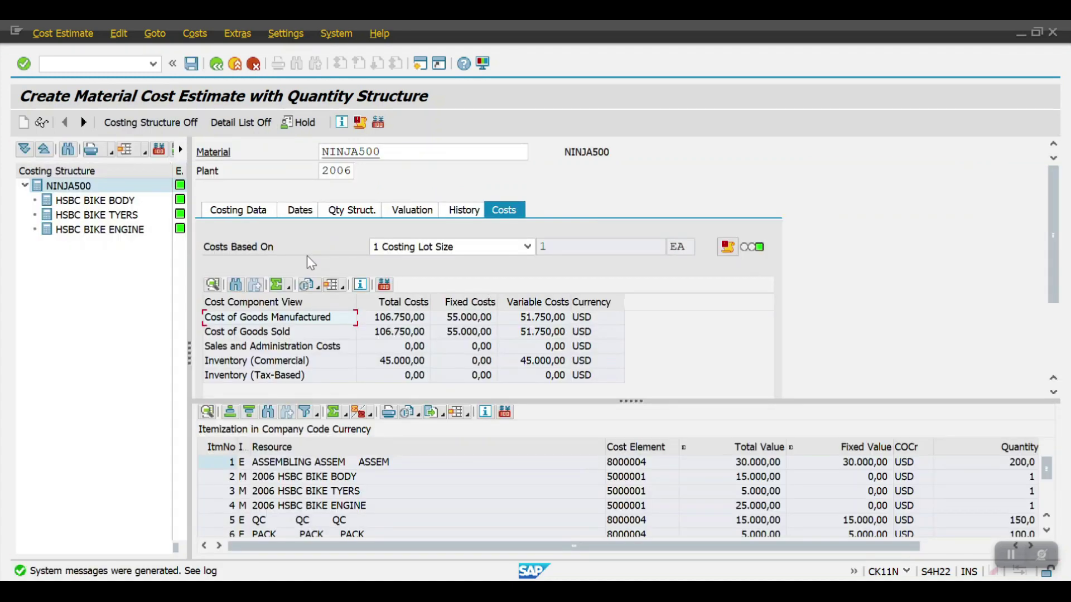
# Examine the costing structure values and the cost component breakdown of NINJA500, including the Raw Materials and Production rows
pyautogui.moveTo(184, 354); pyautogui.dragTo(285, 354)
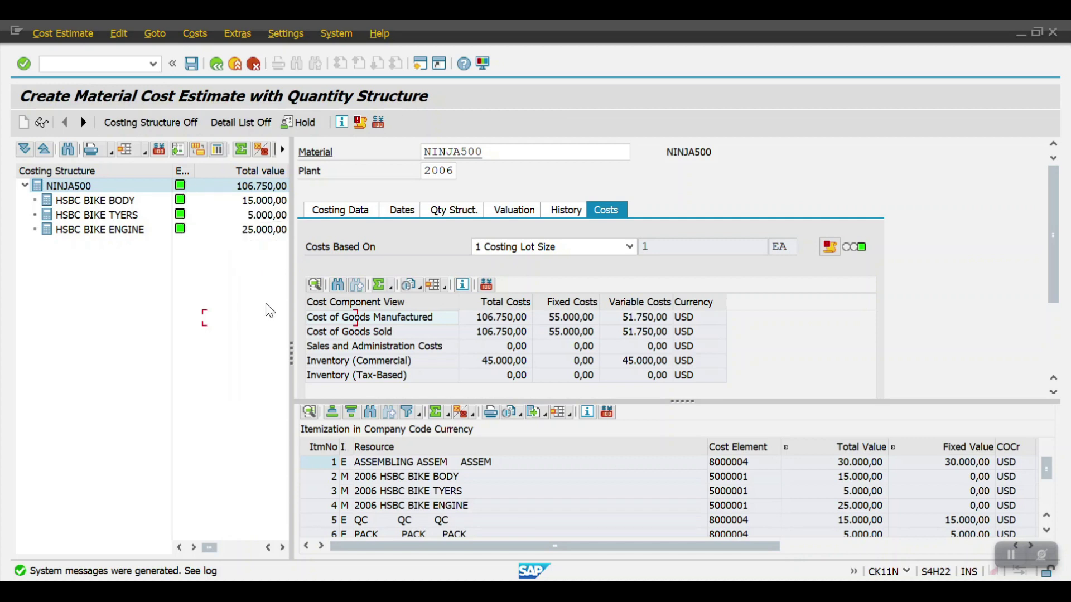
pyautogui.moveTo(291, 353); pyautogui.dragTo(191, 354)
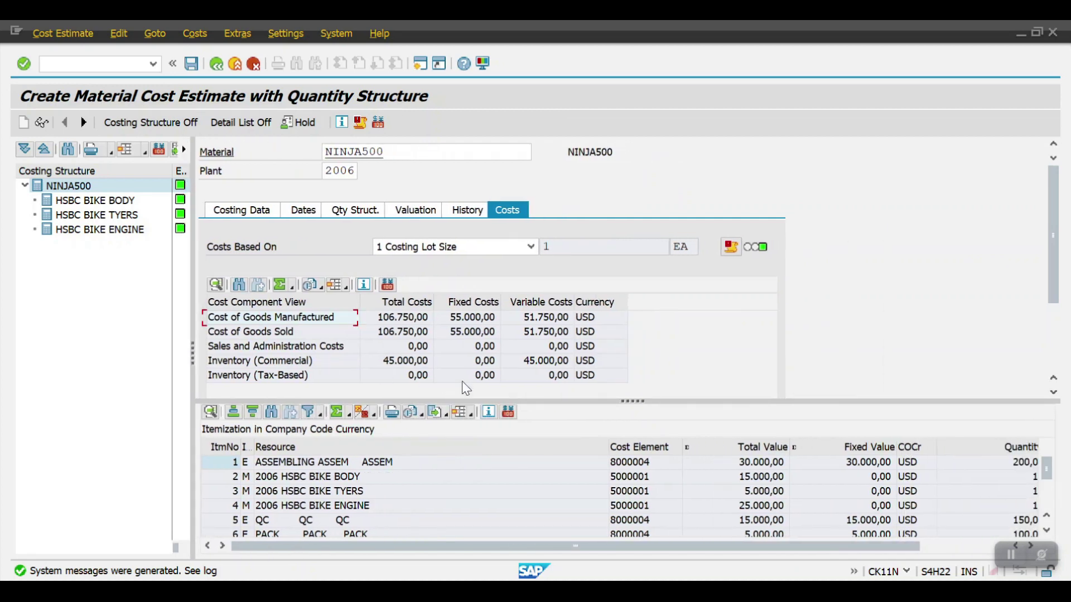
pyautogui.moveTo(635, 401); pyautogui.dragTo(632, 460)
pyautogui.click(508, 436)
pyautogui.moveTo(633, 458); pyautogui.dragTo(627, 311)
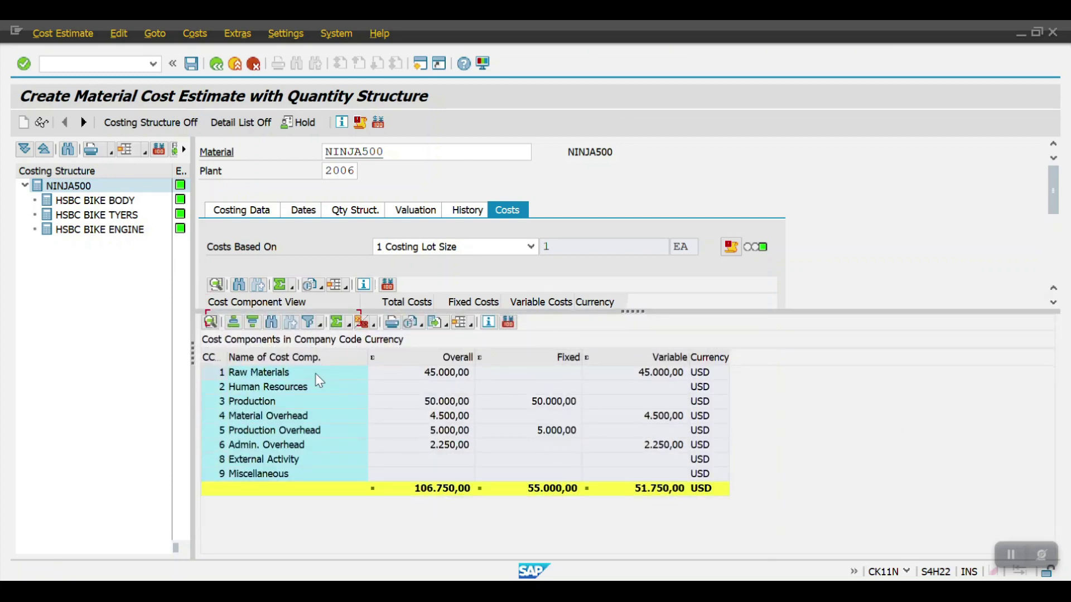
pyautogui.click(231, 373)
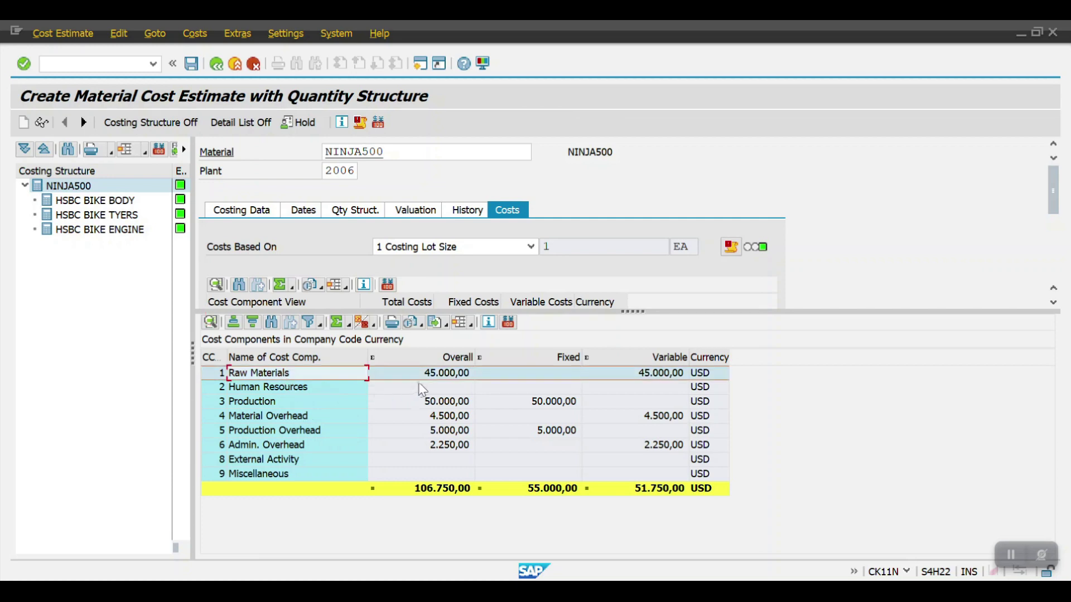
pyautogui.click(321, 402)
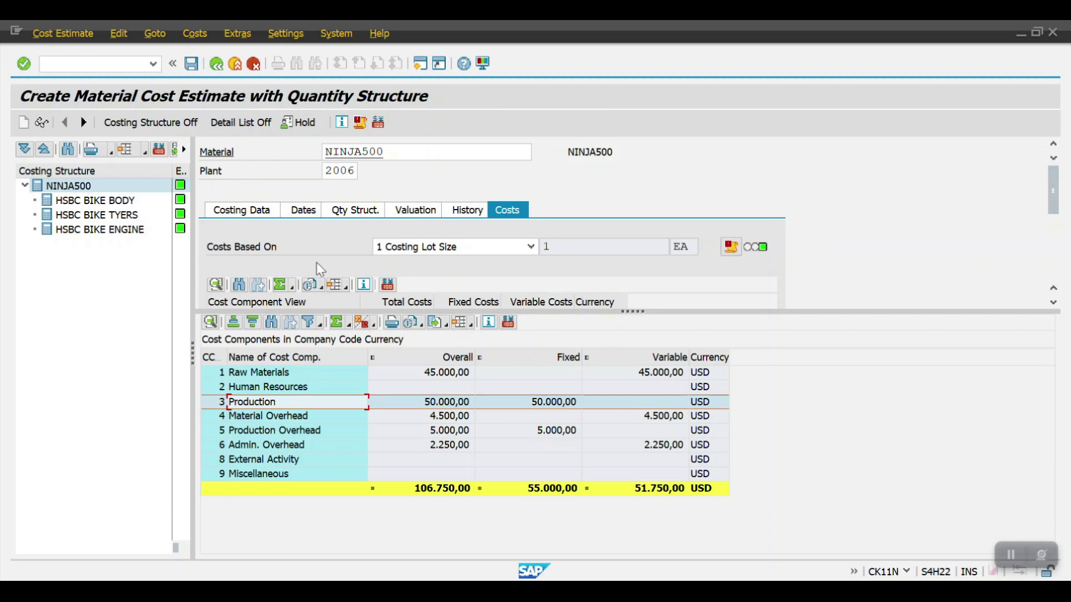
# Save the cost estimate for NINJA500 and return to the SAP Easy Access screen
pyautogui.click(192, 65)
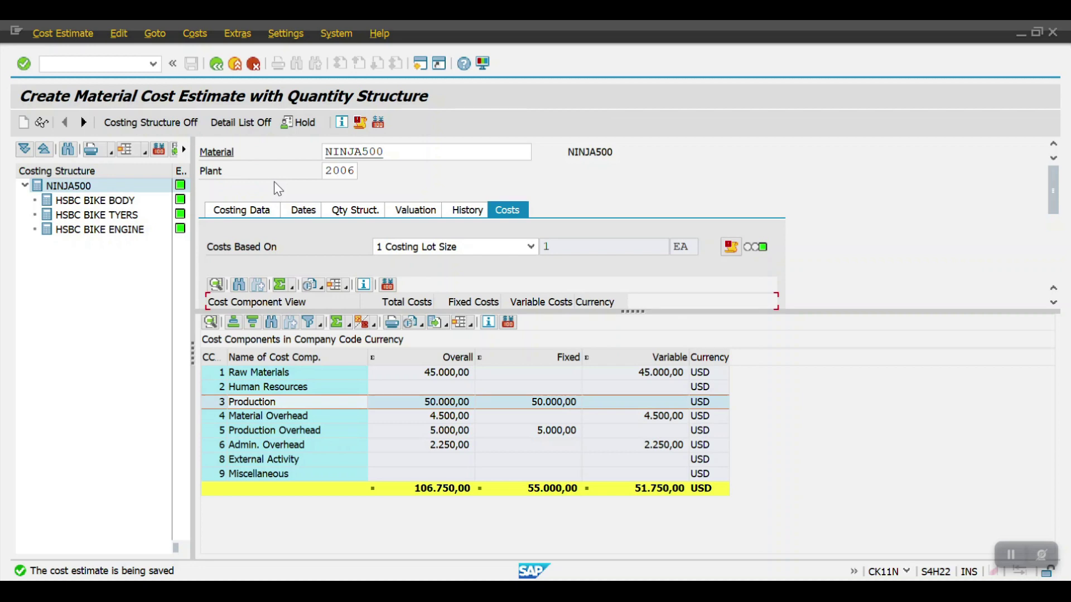
pyautogui.click(216, 65)
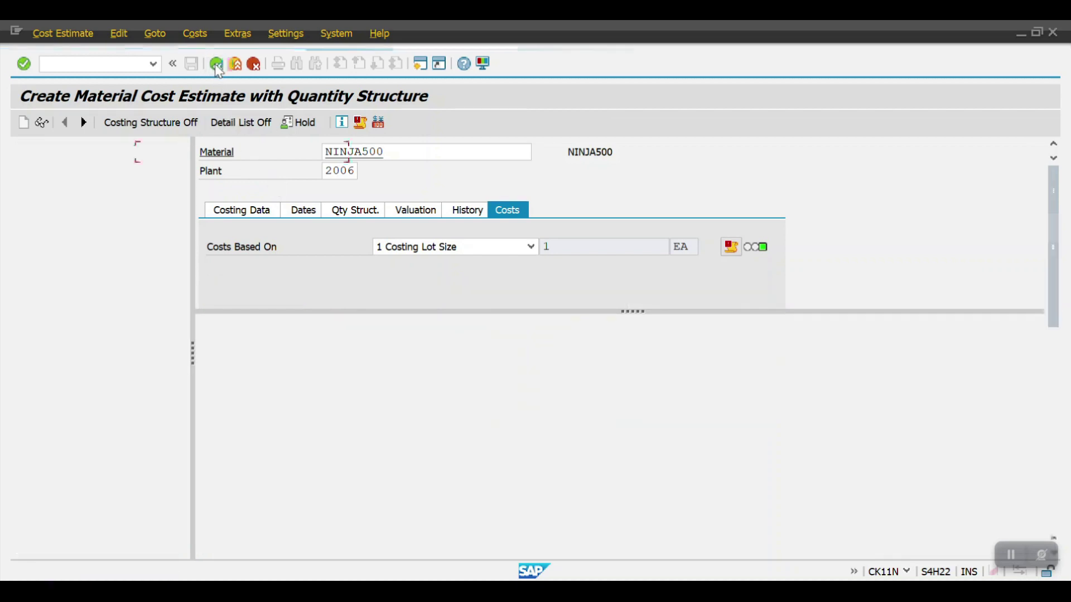
pyautogui.click(217, 65)
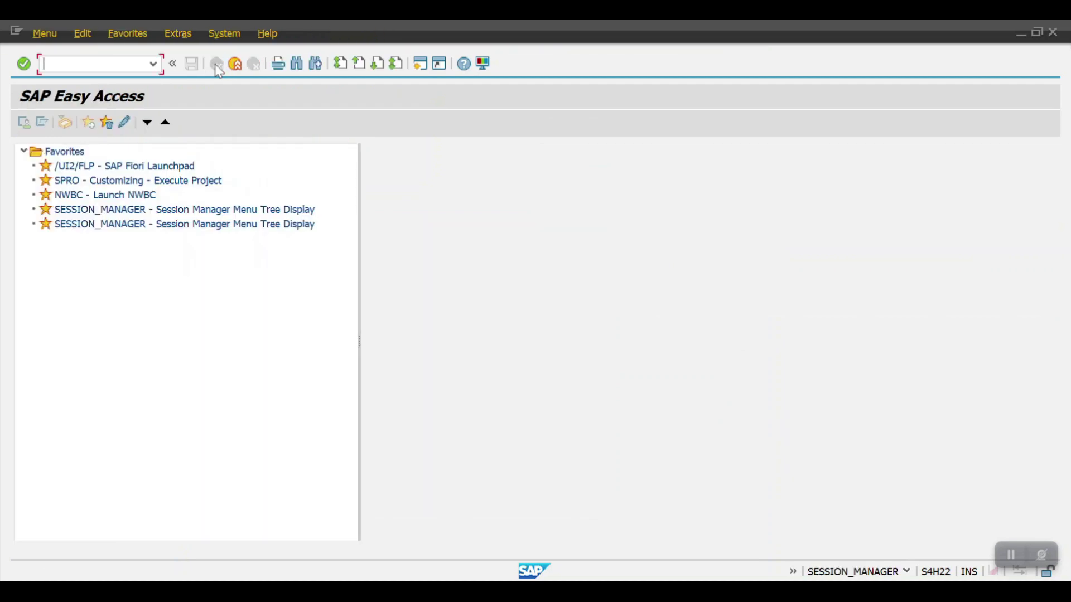
# Start transaction CK24 for the standard price update
pyautogui.write('C')
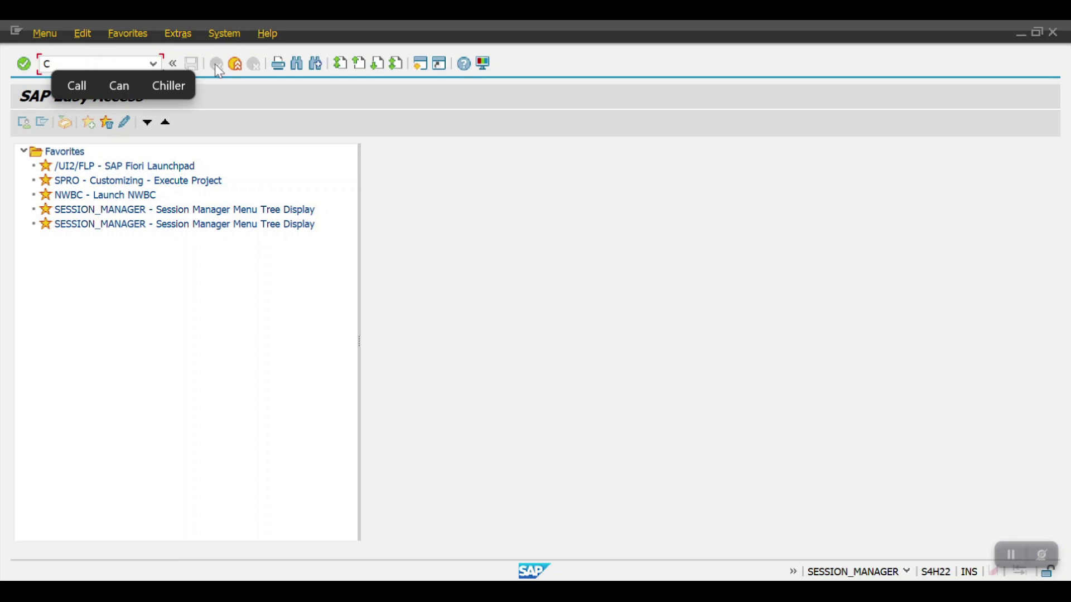
pyautogui.write('K24')
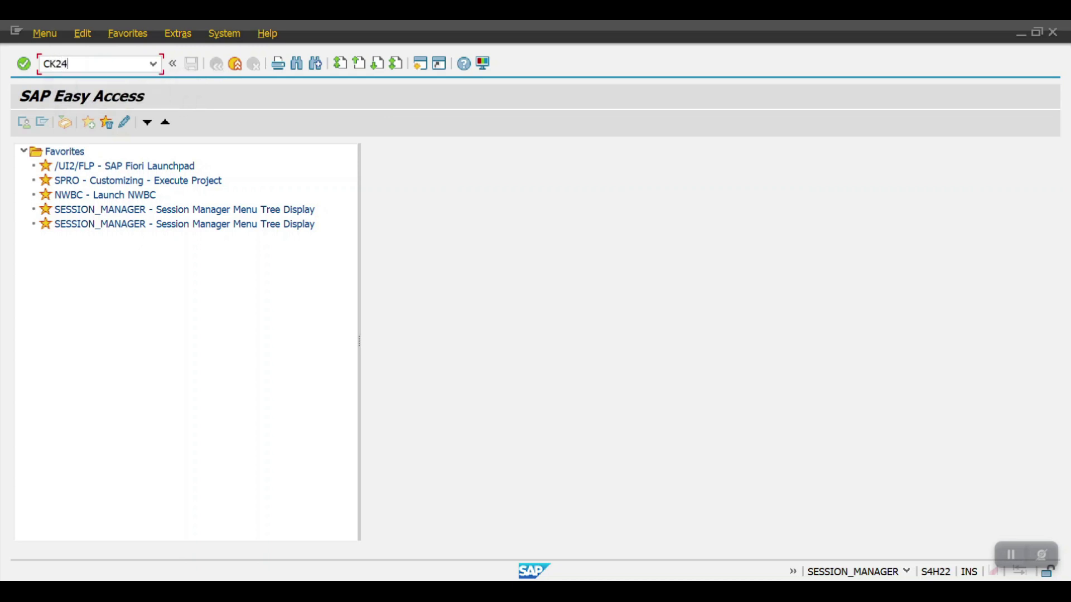
pyautogui.press('Return')
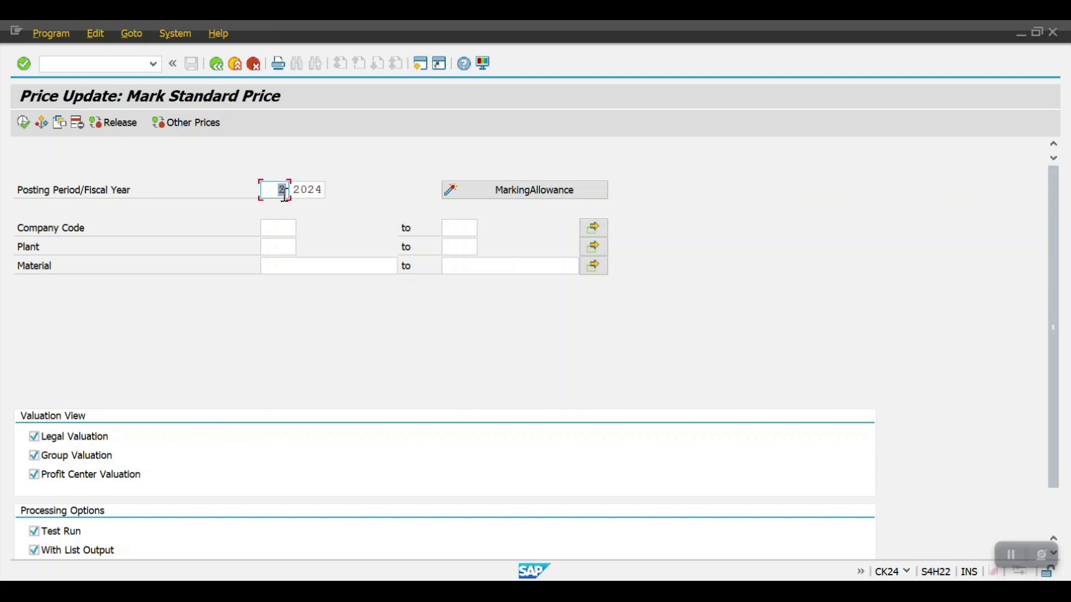
# Restrict the price update to company code 2006 and plant 2006
pyautogui.click(284, 229)
pyautogui.write('2006')
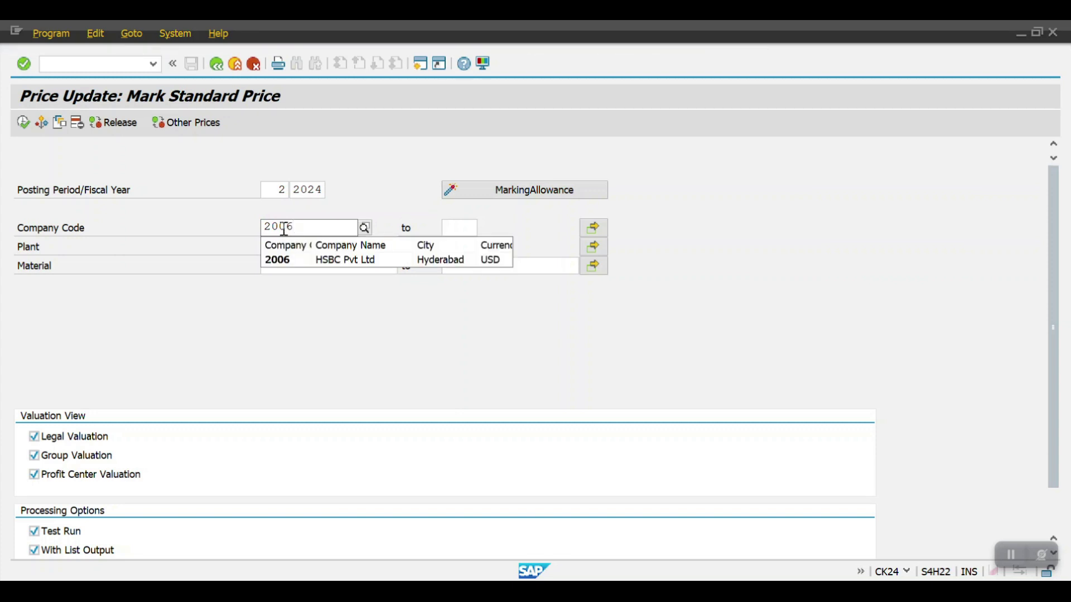
pyautogui.click(283, 259)
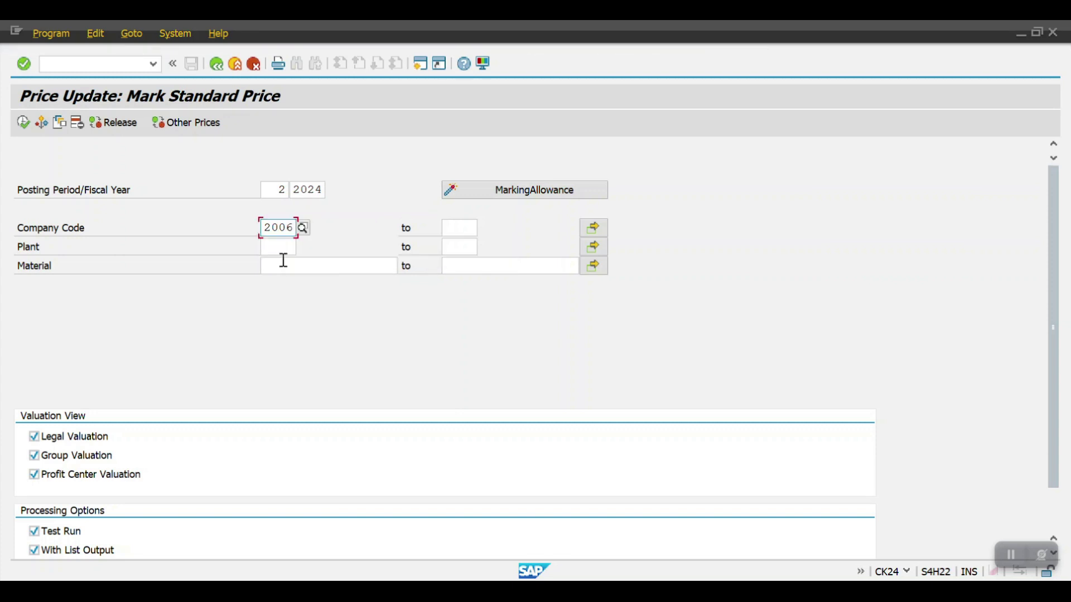
pyautogui.click(281, 248)
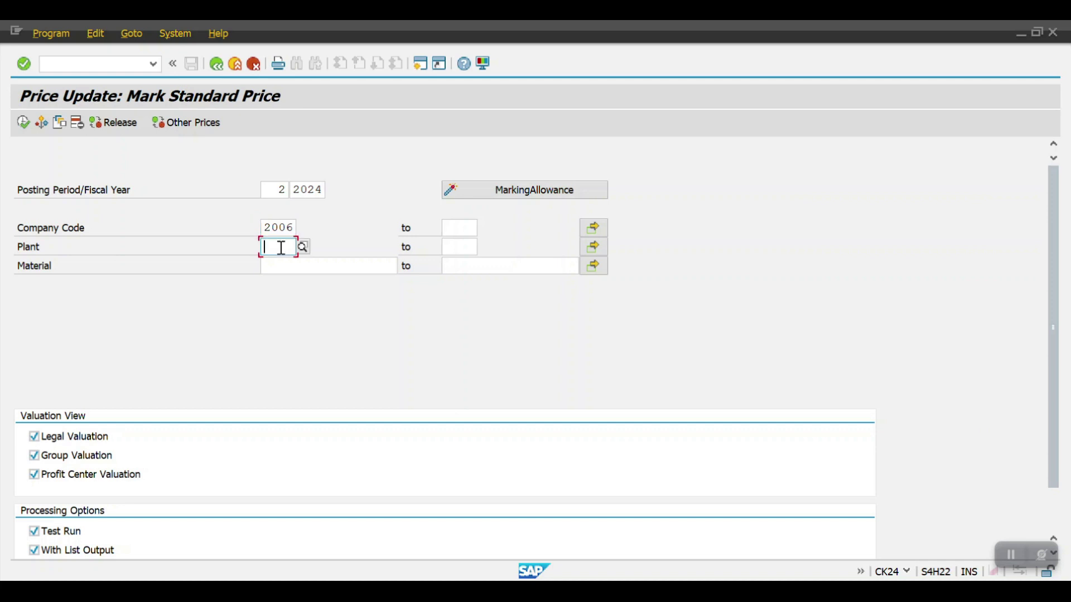
pyautogui.write('2006')
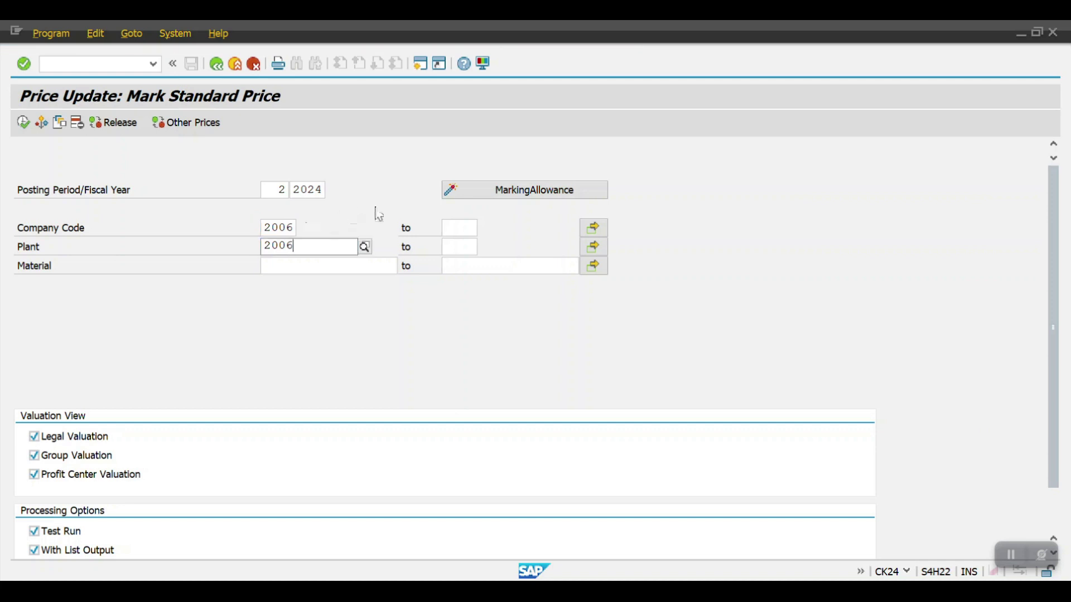
pyautogui.click(306, 284)
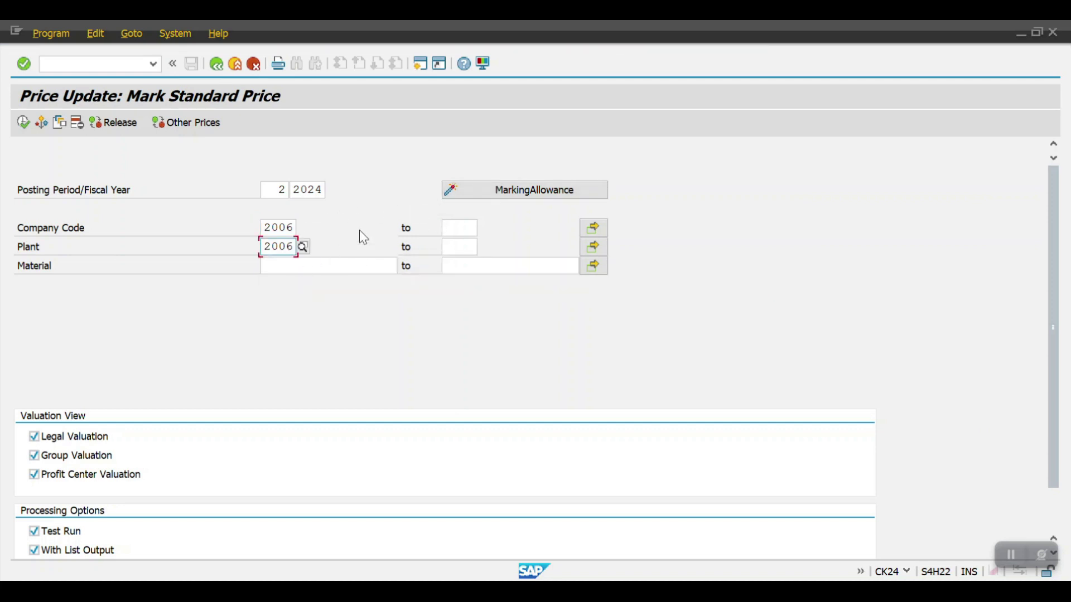
# Check the marking allowance for company code 2006, execute the price marking as a test run and review its log and results
pyautogui.click(495, 194)
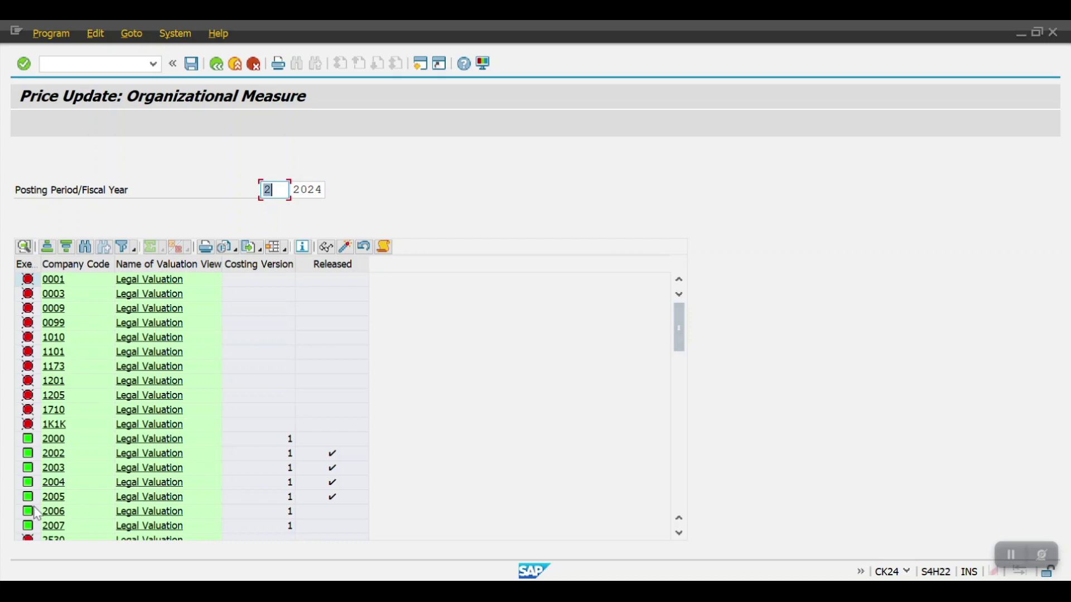
pyautogui.click(221, 65)
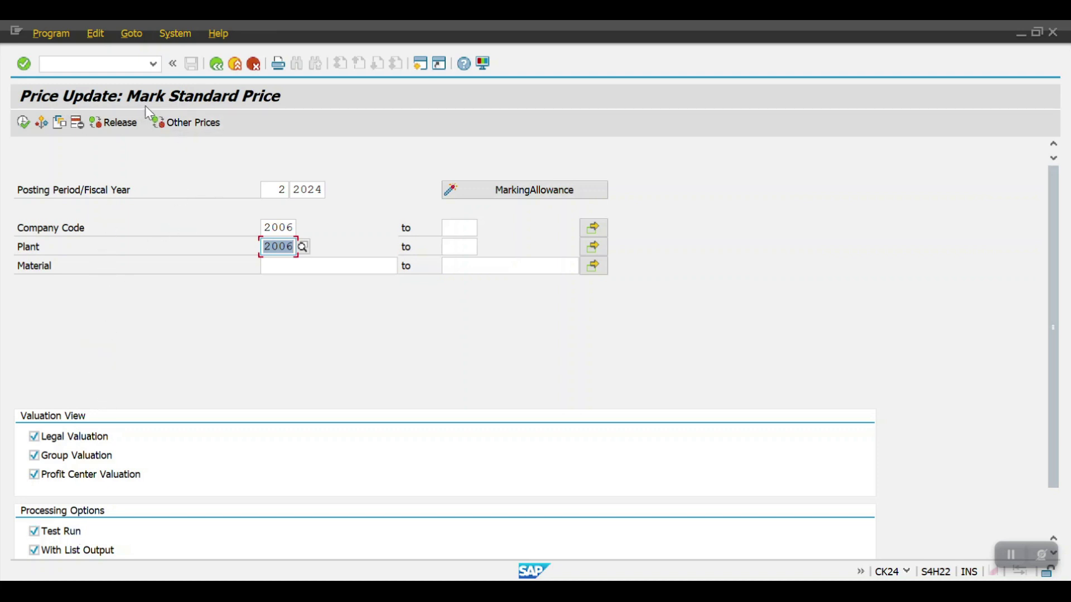
pyautogui.click(23, 123)
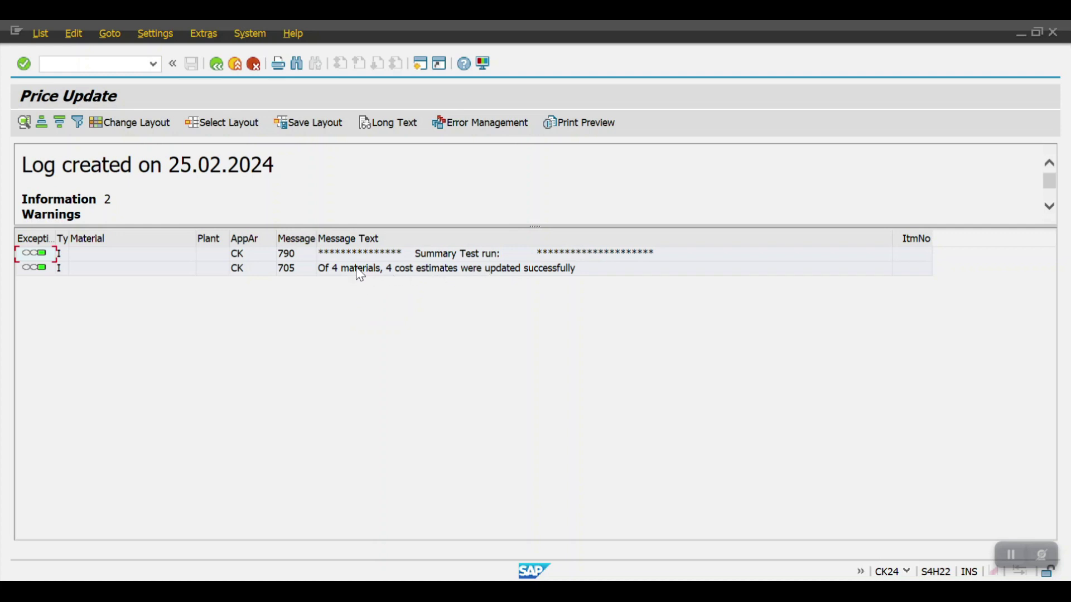
pyautogui.click(216, 65)
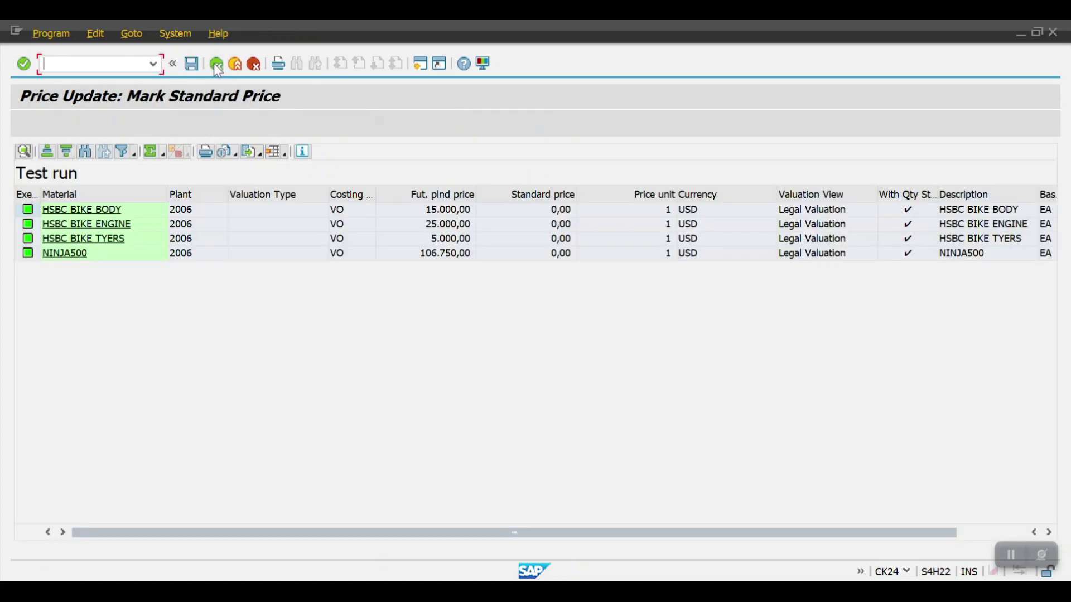
pyautogui.click(217, 65)
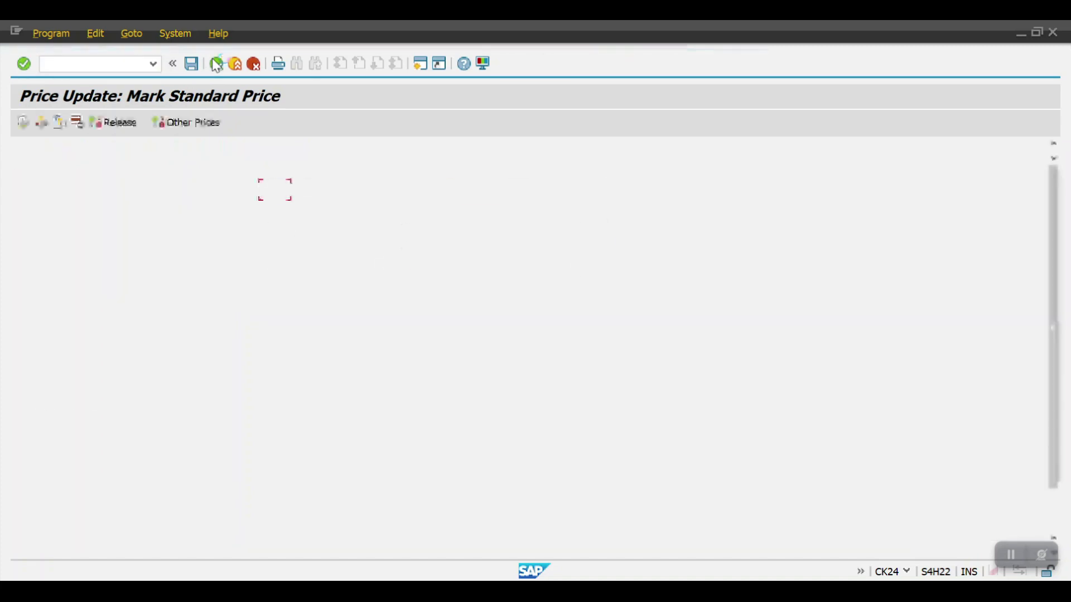
# Turn off Test Run, execute the standard price marking and return from the log to the material list
pyautogui.click(34, 531)
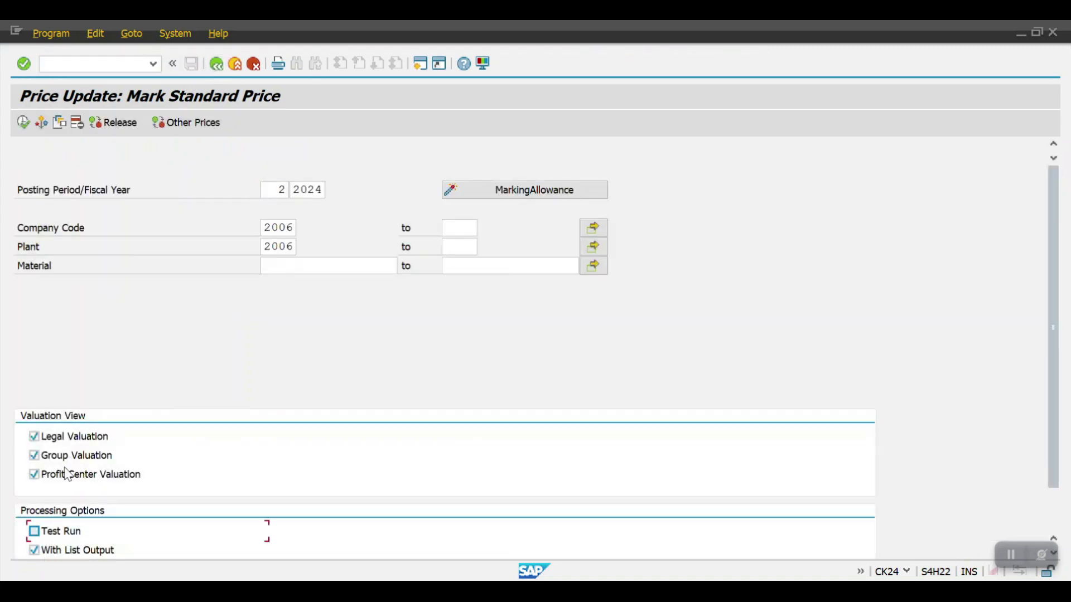
pyautogui.click(20, 124)
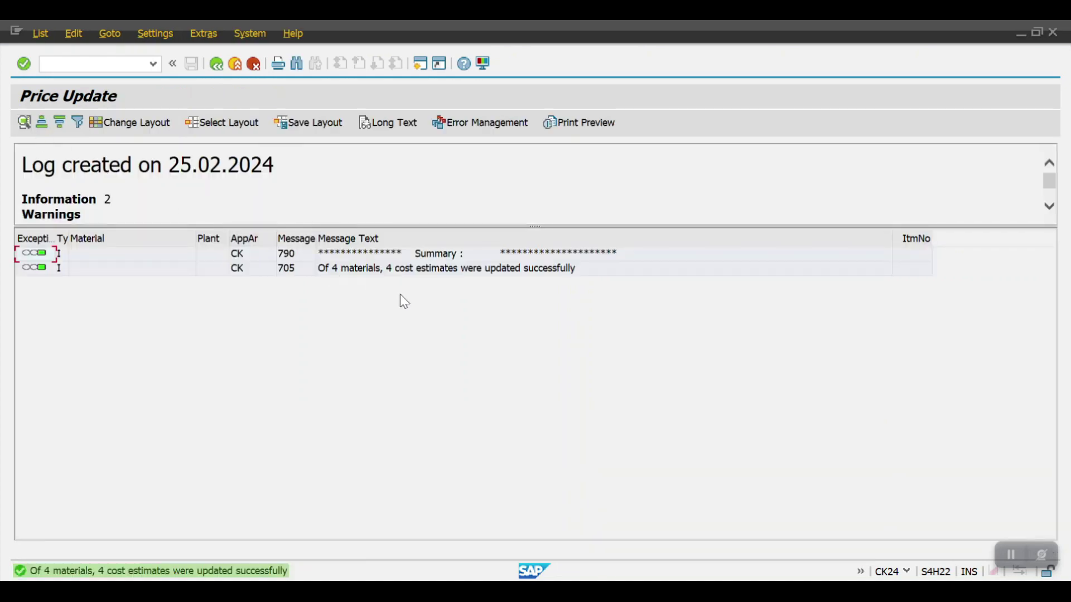
pyautogui.click(218, 68)
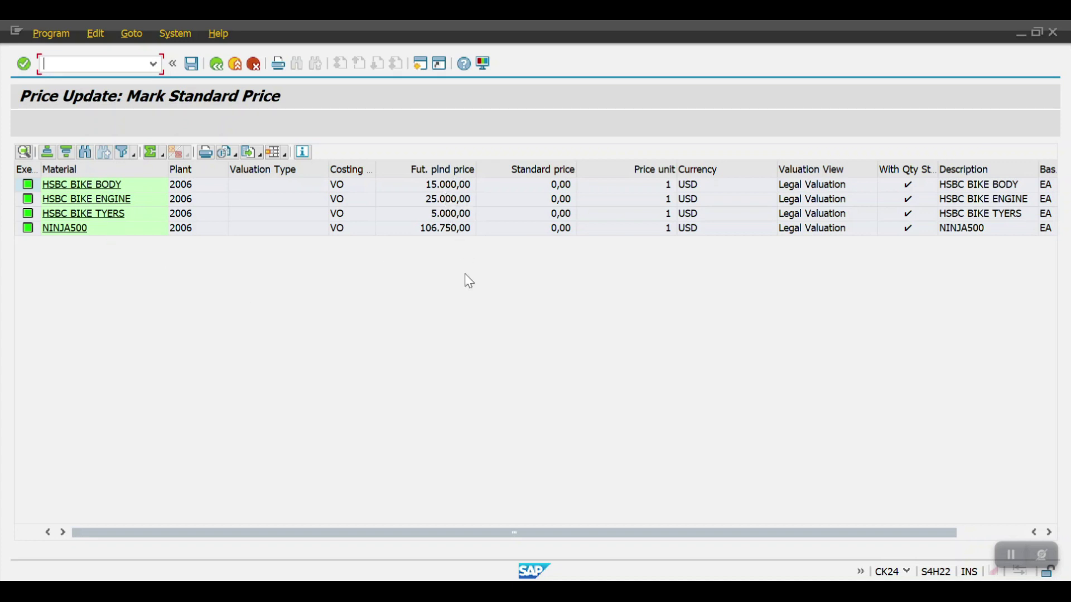
# Start the material display transaction MM03 in a new session
pyautogui.press('F3')
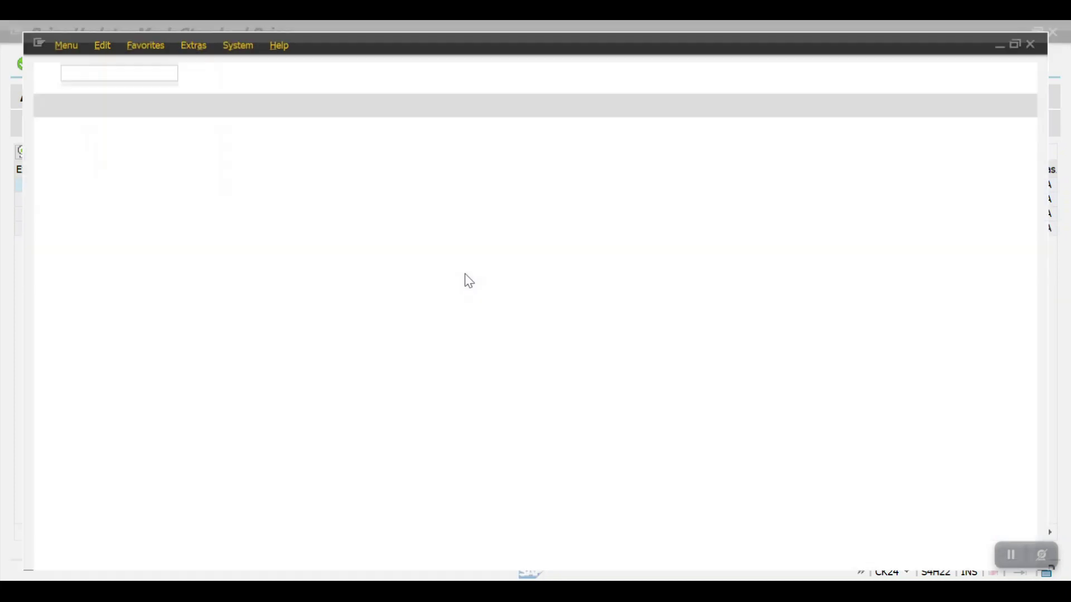
pyautogui.write('mm03')
pyautogui.press('Return')
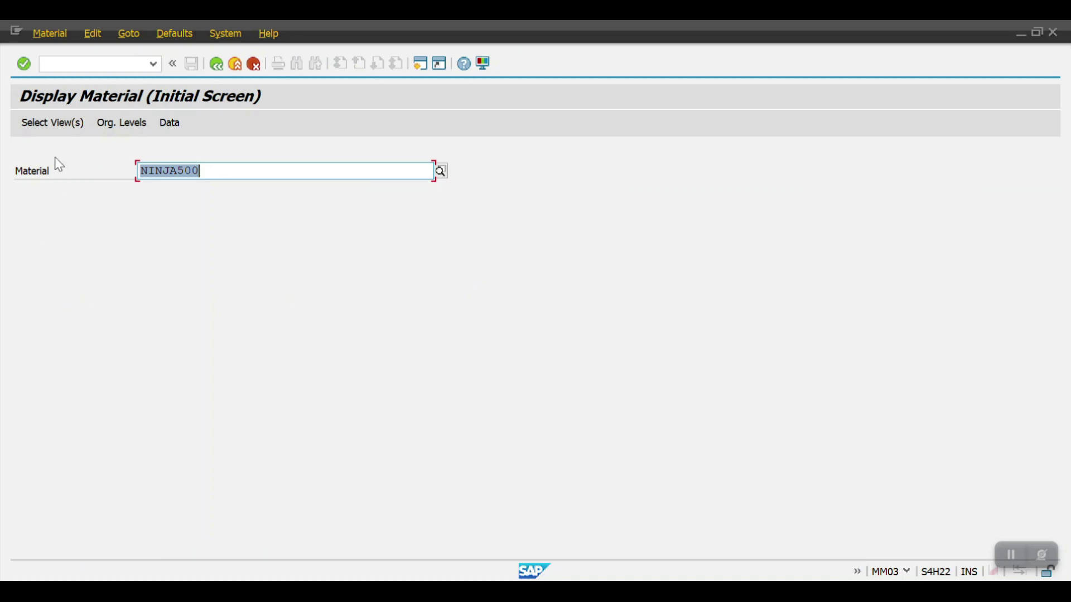
# Display material NINJA500 for plant 2006 with the Accounting 1, Accounting 2, Costing 1 and Costing 2 views selected
pyautogui.click(56, 124)
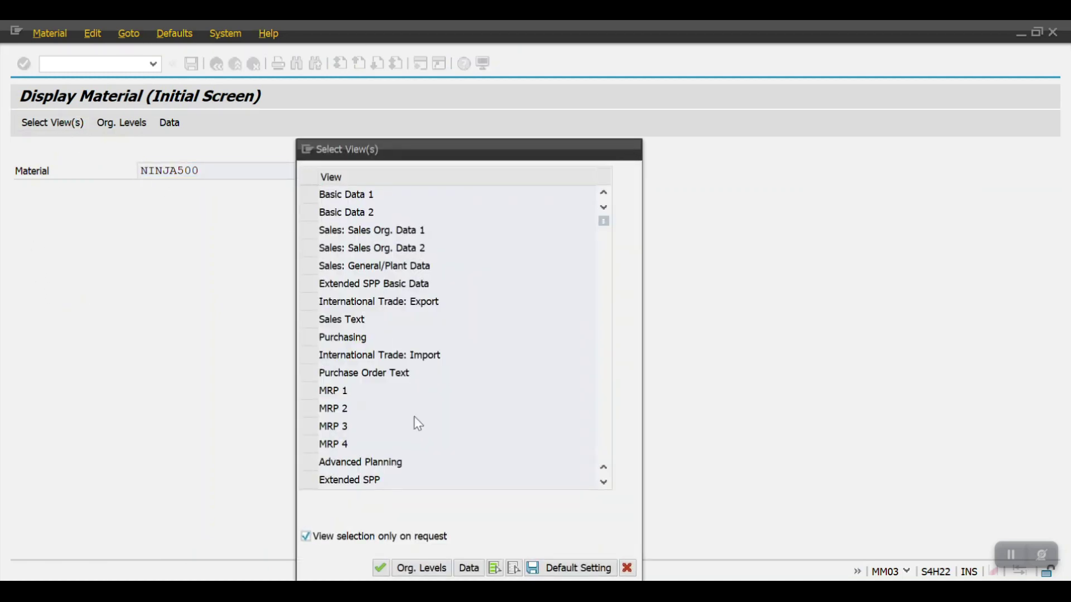
pyautogui.scroll(-2, 416, 418)
pyautogui.scroll(-1, 416, 417)
pyautogui.click(308, 462)
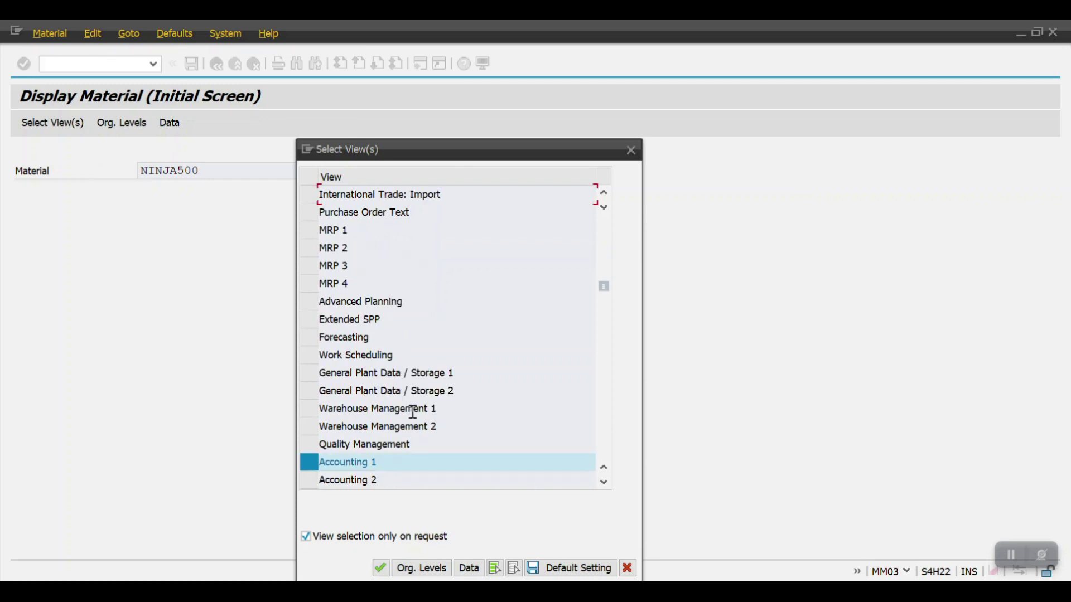
pyautogui.scroll(-1, 411, 411)
pyautogui.click(309, 462)
pyautogui.moveTo(309, 429); pyautogui.dragTo(310, 444)
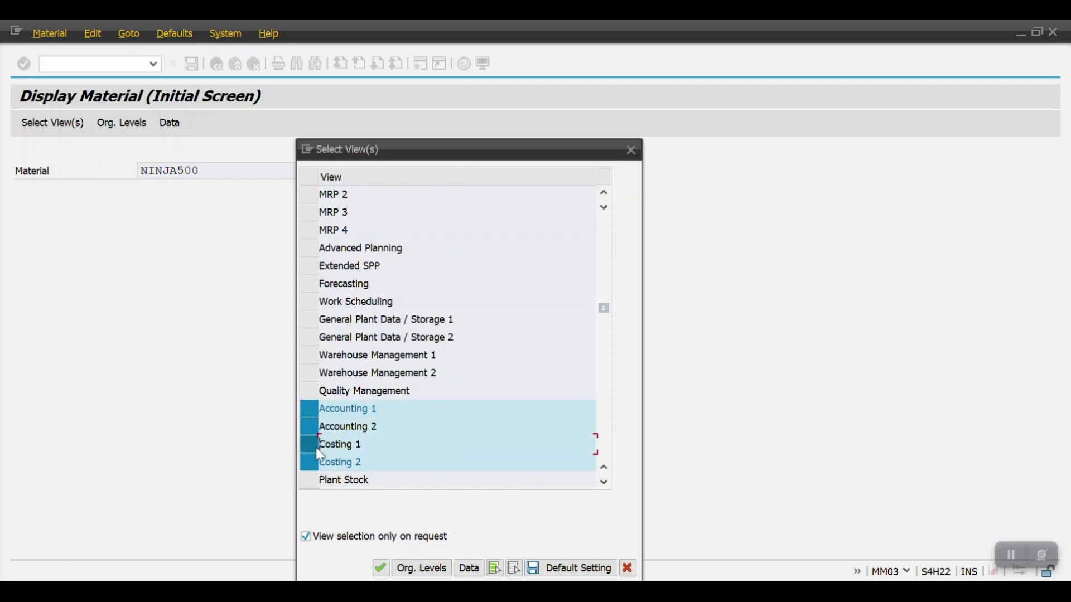
pyautogui.click(422, 568)
pyautogui.write('2006')
pyautogui.press('Return')
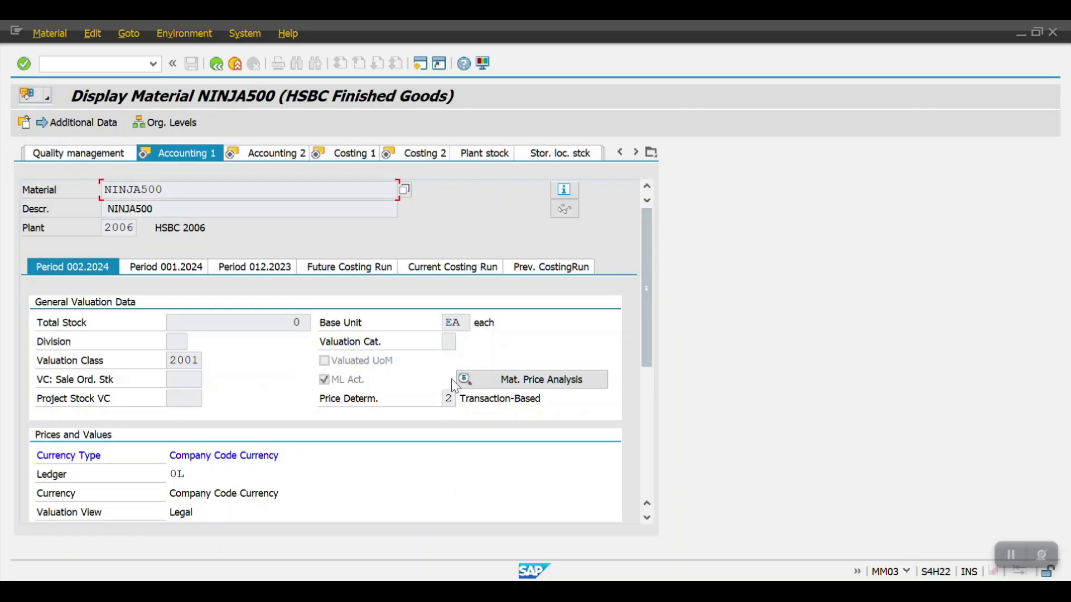
# Examine the accounting and costing views of NINJA500, ending at the standard cost estimate in Costing 2
pyautogui.moveTo(647, 237); pyautogui.dragTo(681, 210)
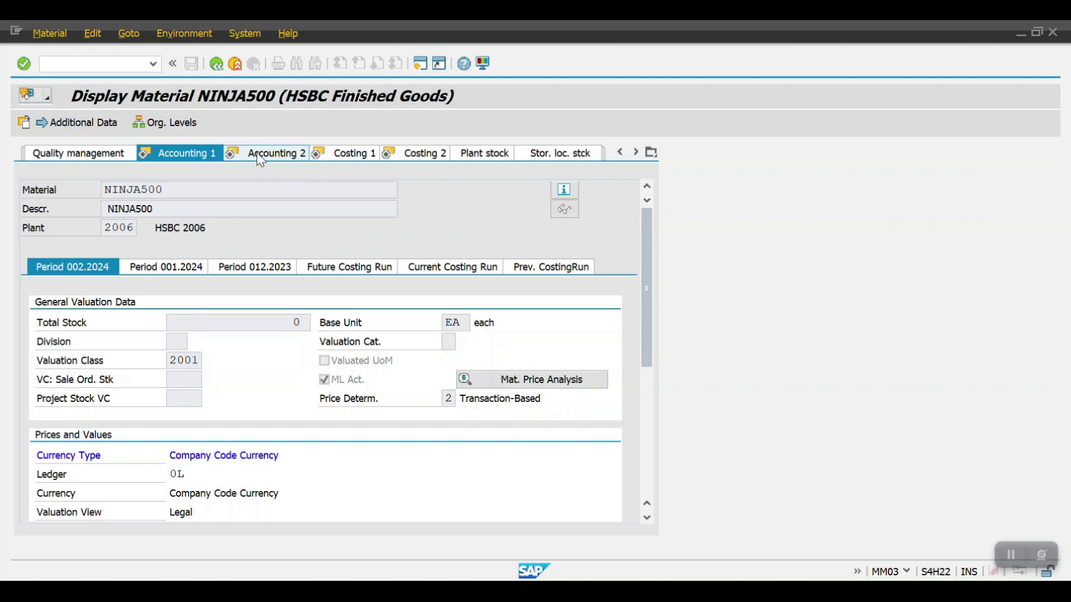
pyautogui.click(258, 152)
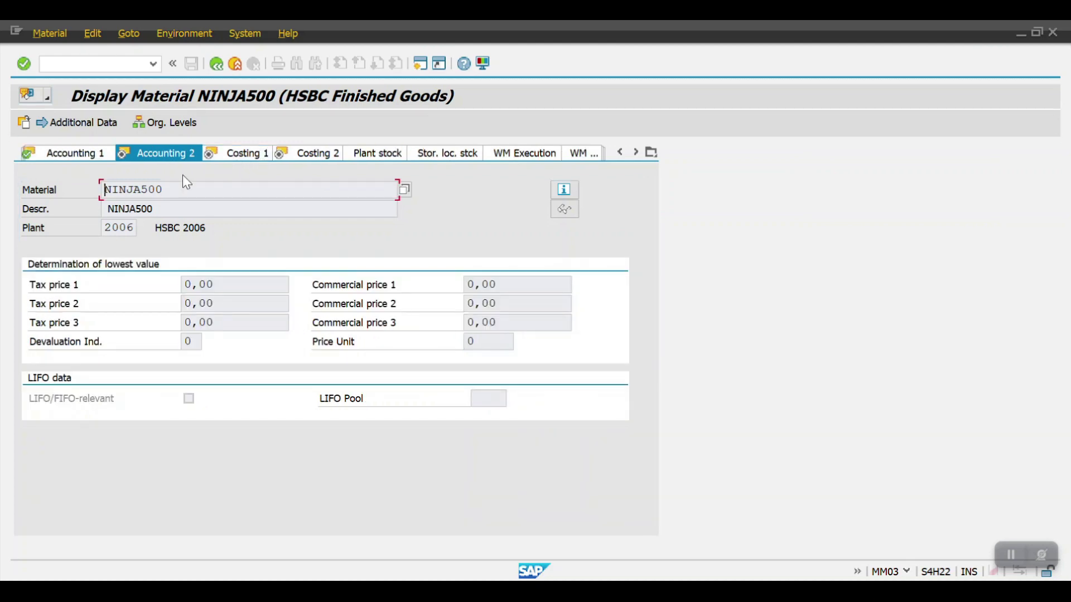
pyautogui.click(241, 153)
pyautogui.moveTo(644, 258); pyautogui.dragTo(586, 206)
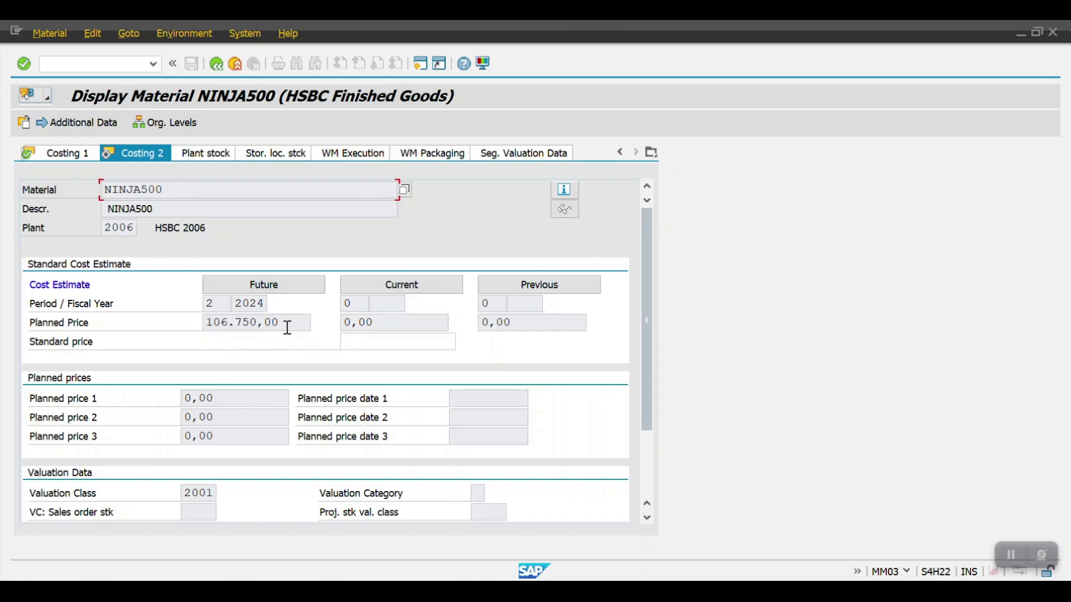
# Return to the initial price update screen in the other session and recheck NINJA500's future planned price in the material master
pyautogui.hotkey('alt', 'Tab')
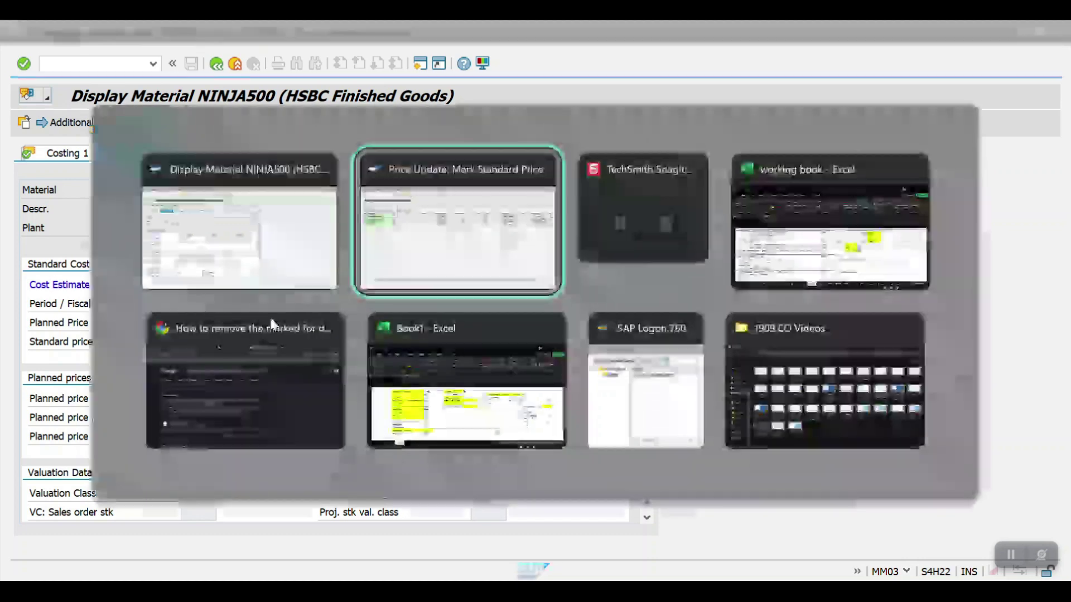
pyautogui.click(233, 65)
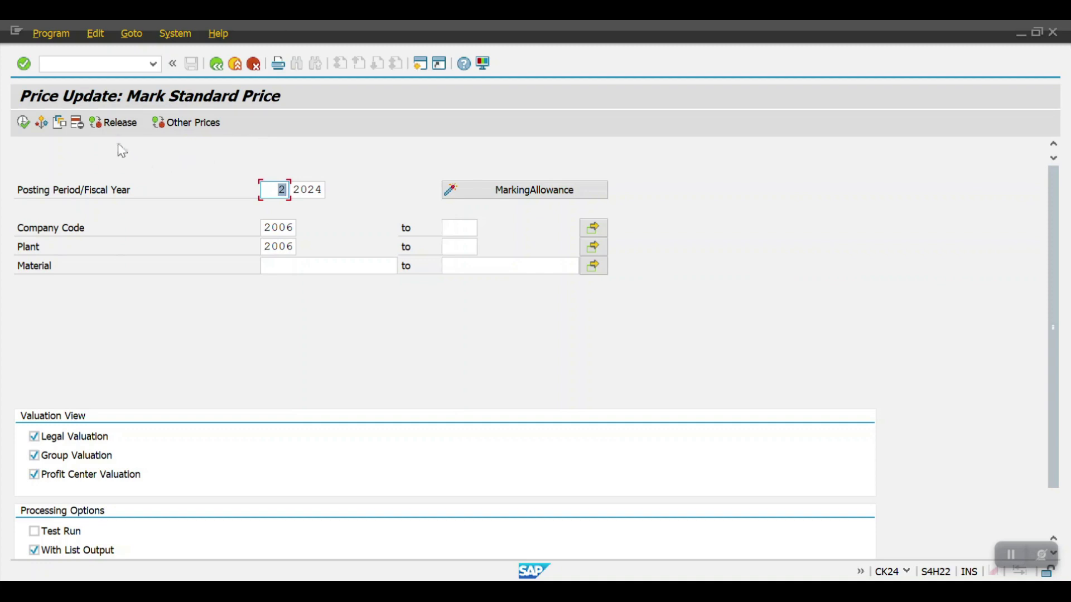
pyautogui.hotkey('alt', 'Tab')
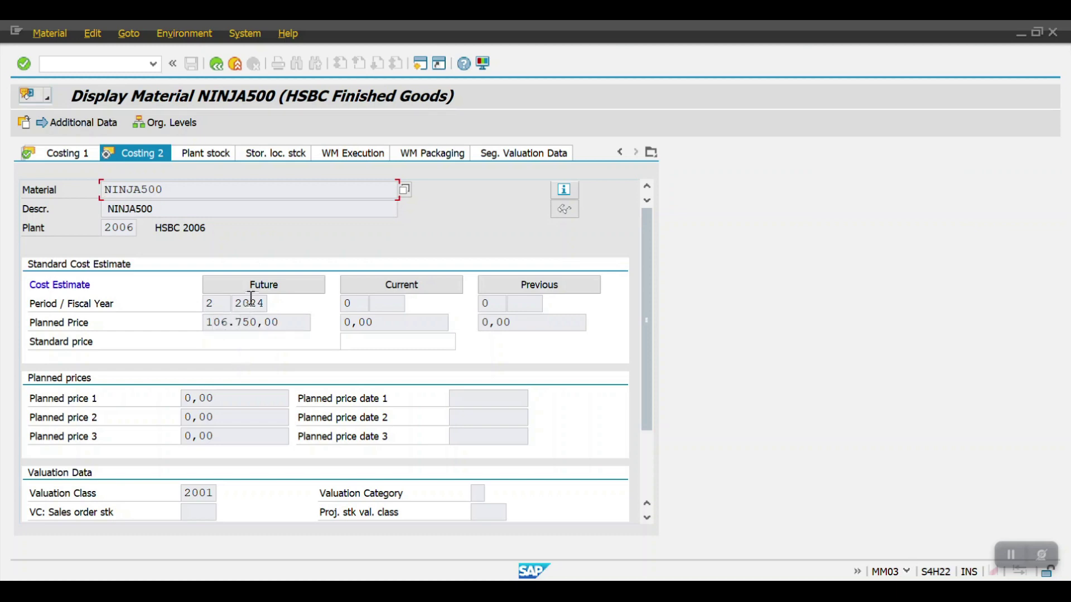
pyautogui.hotkey('alt', 'Tab')
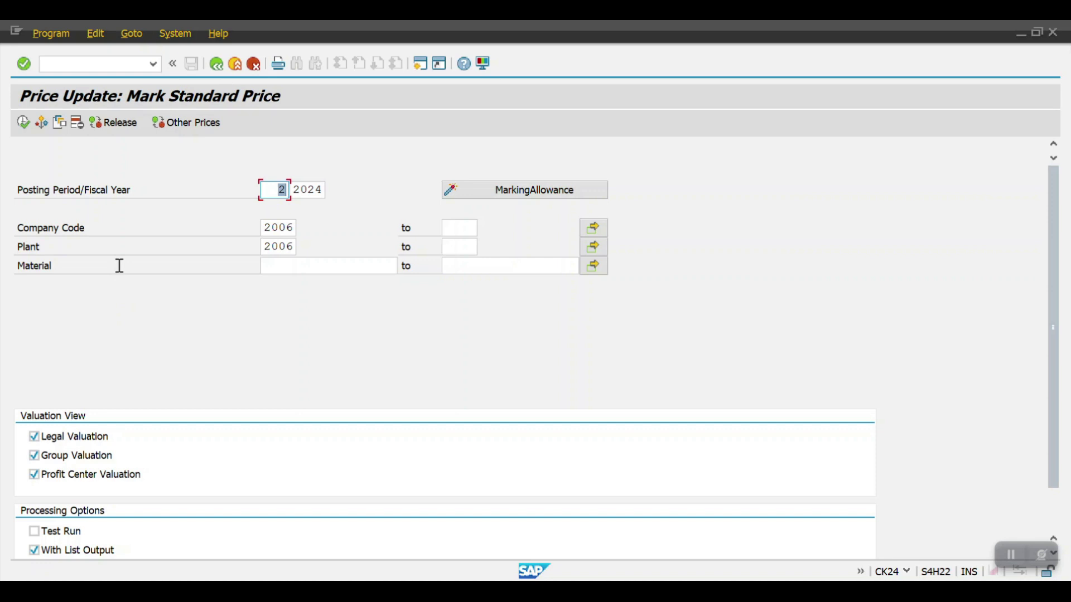
# Execute the standard price release for company code 2006 and plant 2006, and open NINJA500's price analysis from the resulting material list
pyautogui.click(112, 125)
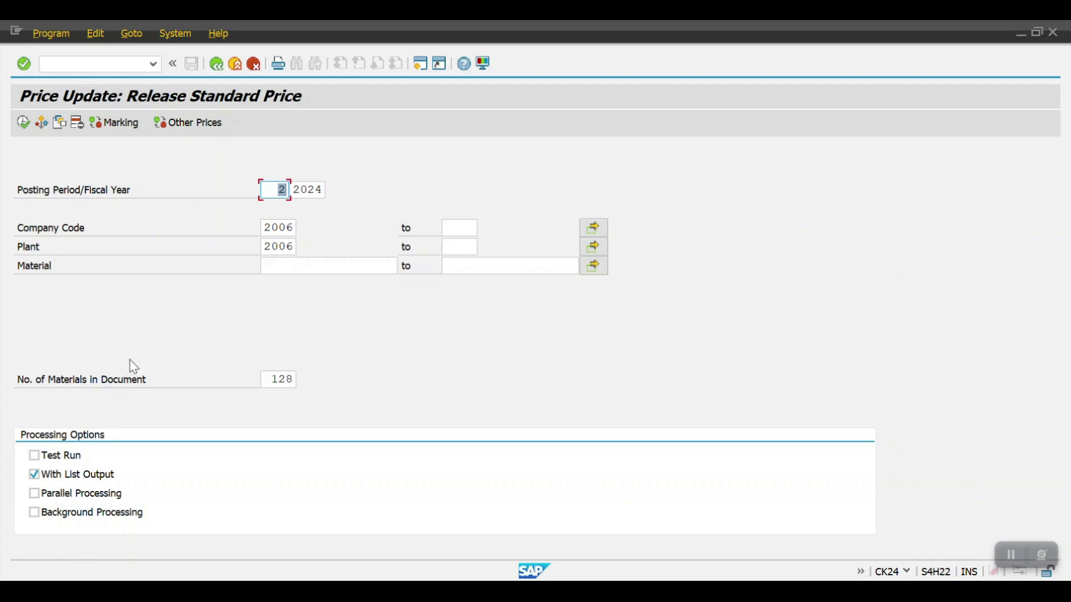
pyautogui.click(23, 124)
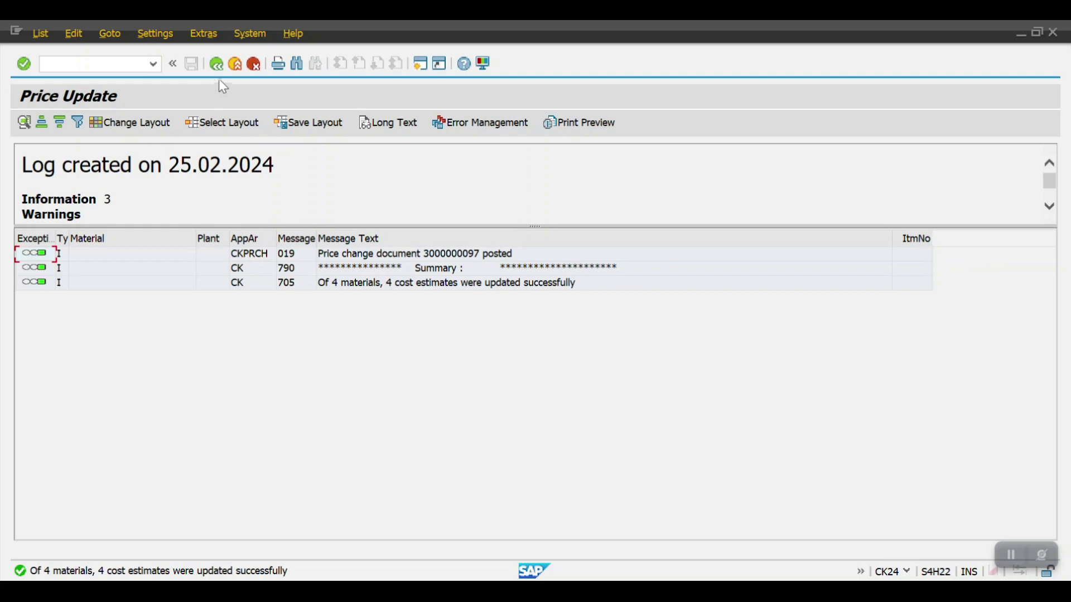
pyautogui.click(216, 64)
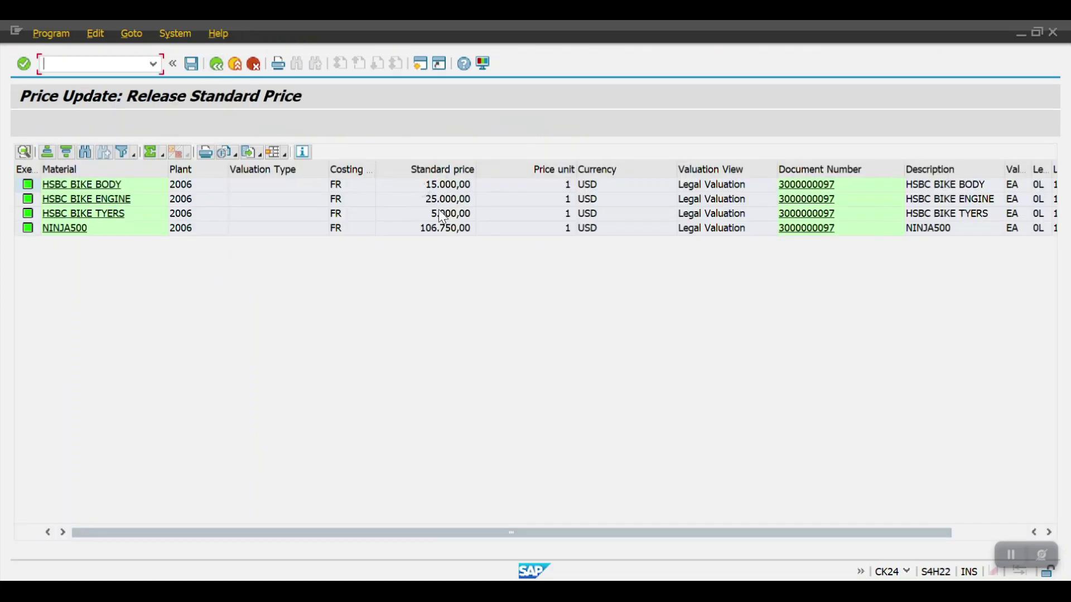
pyautogui.click(79, 232)
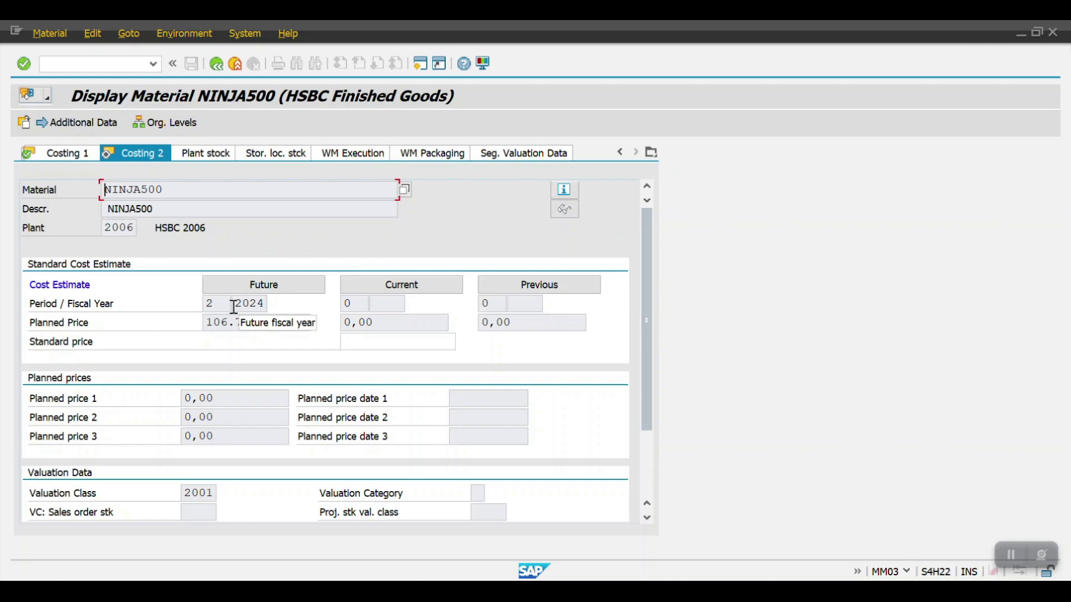
# Restart transaction MM03 in the material display session and display the Costing 2 view of NINJA500 for plant 2006
pyautogui.click(121, 63)
pyautogui.write('/nmm03')
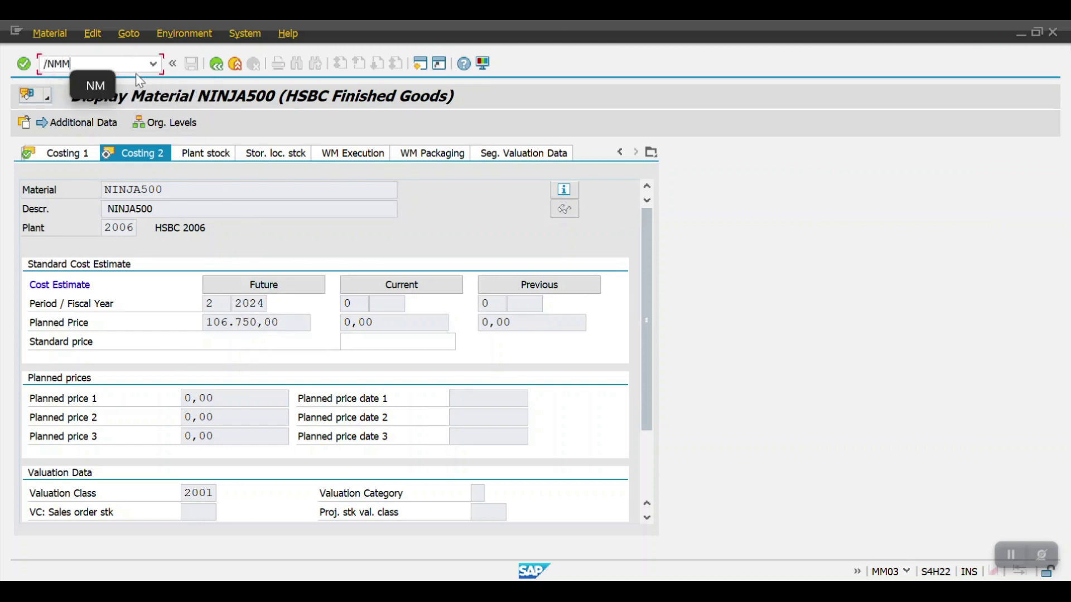
pyautogui.press('Return')
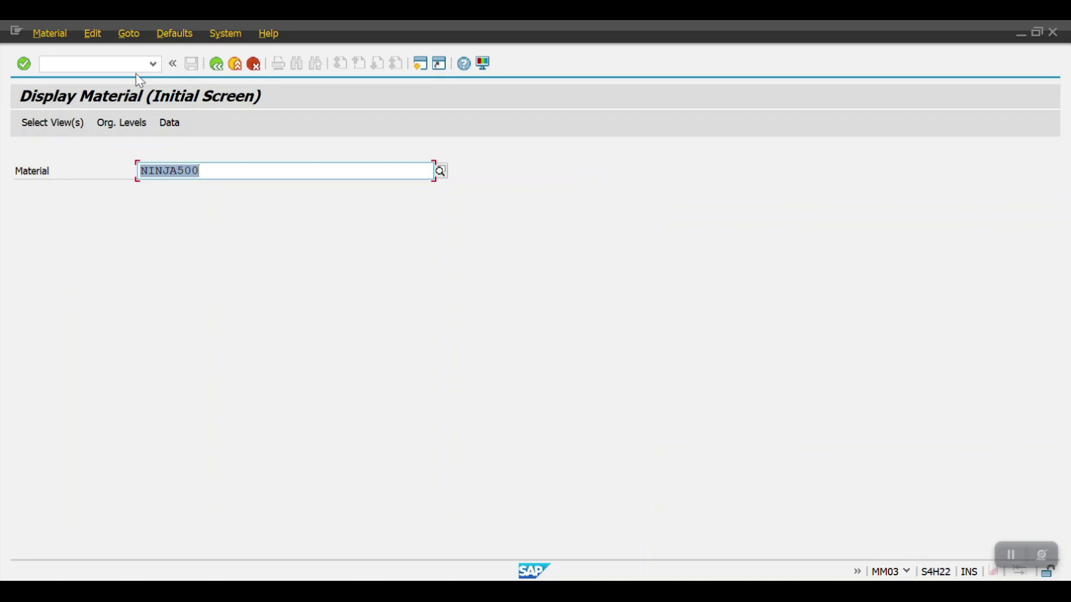
pyautogui.click(53, 124)
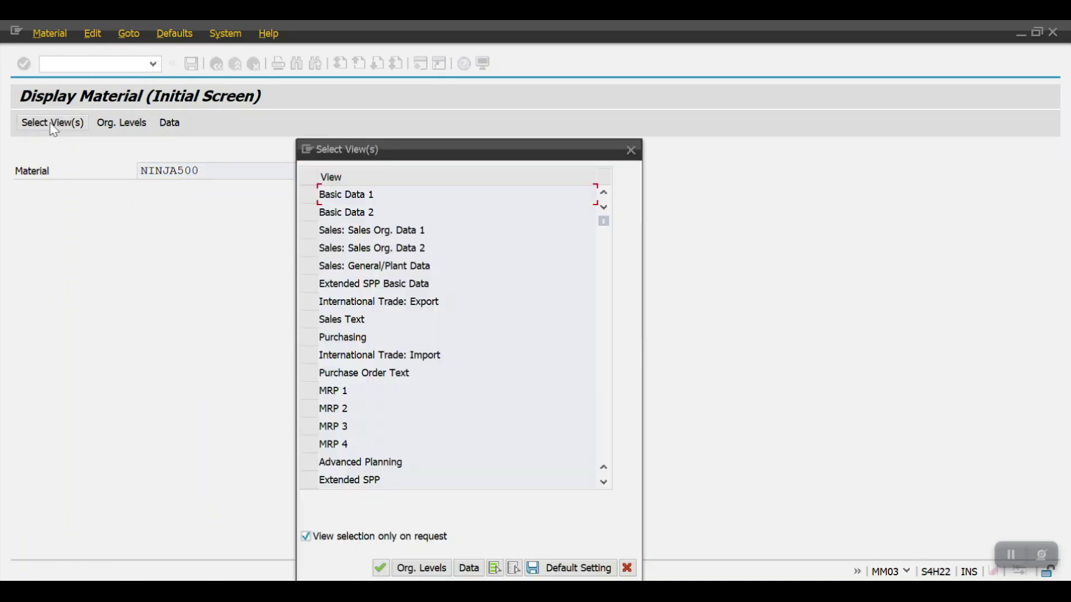
pyautogui.scroll(-1, 410, 391)
pyautogui.scroll(-1, 410, 391)
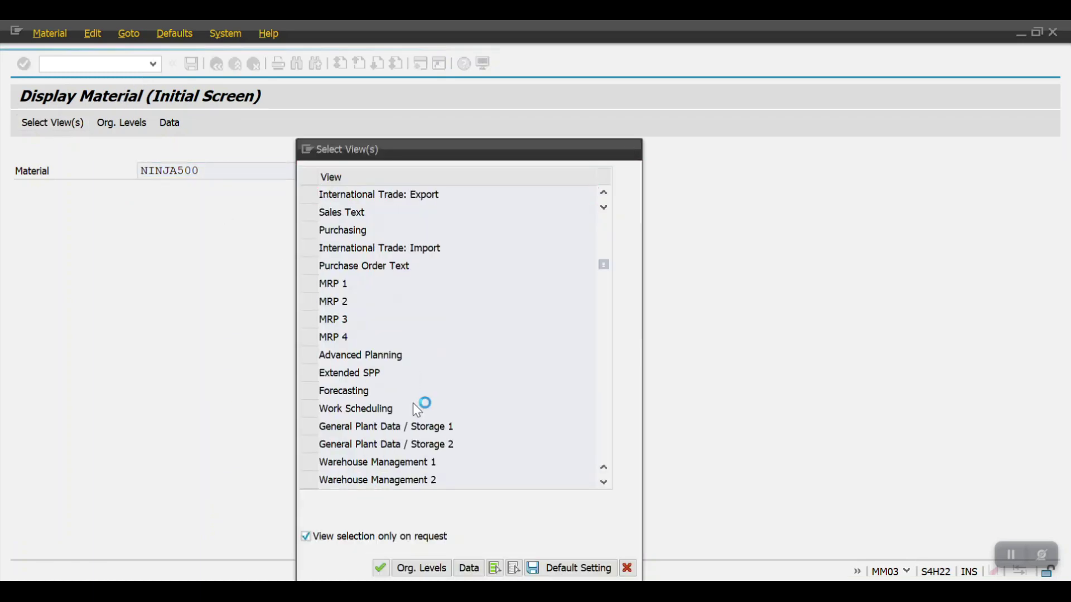
pyautogui.scroll(-1, 412, 403)
pyautogui.click(346, 462)
pyautogui.scroll(-1, 346, 462)
pyautogui.click(343, 462)
pyautogui.click(311, 410)
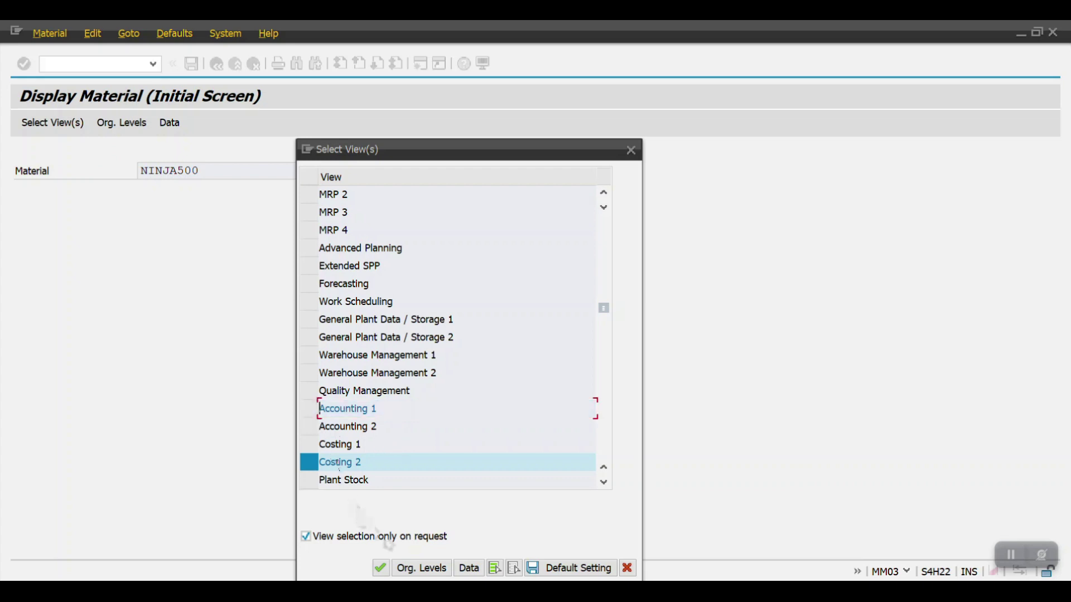
pyautogui.click(417, 568)
pyautogui.write('2006')
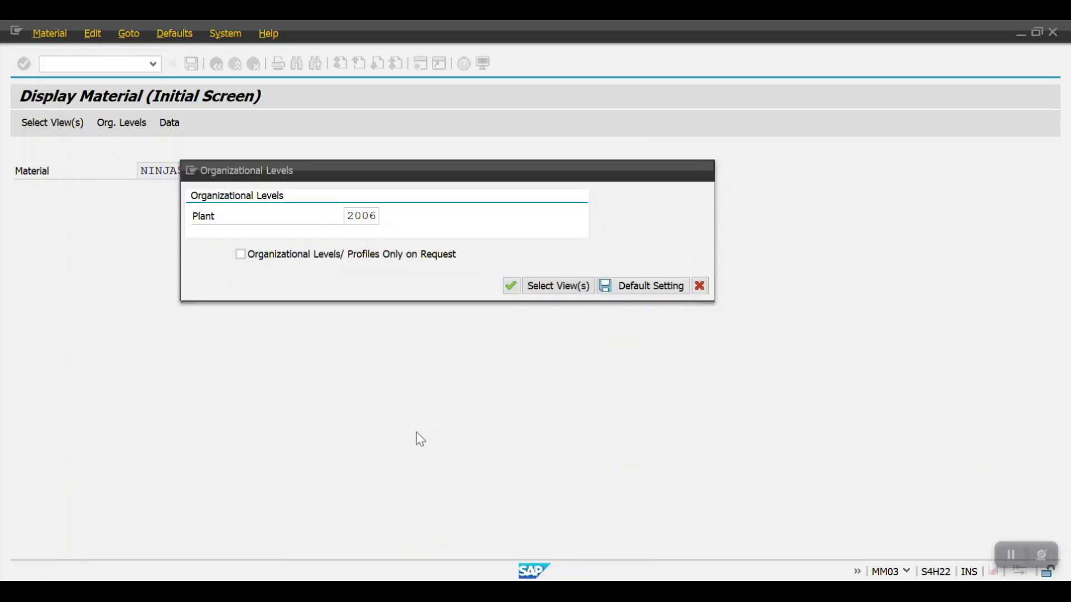
pyautogui.press('Return')
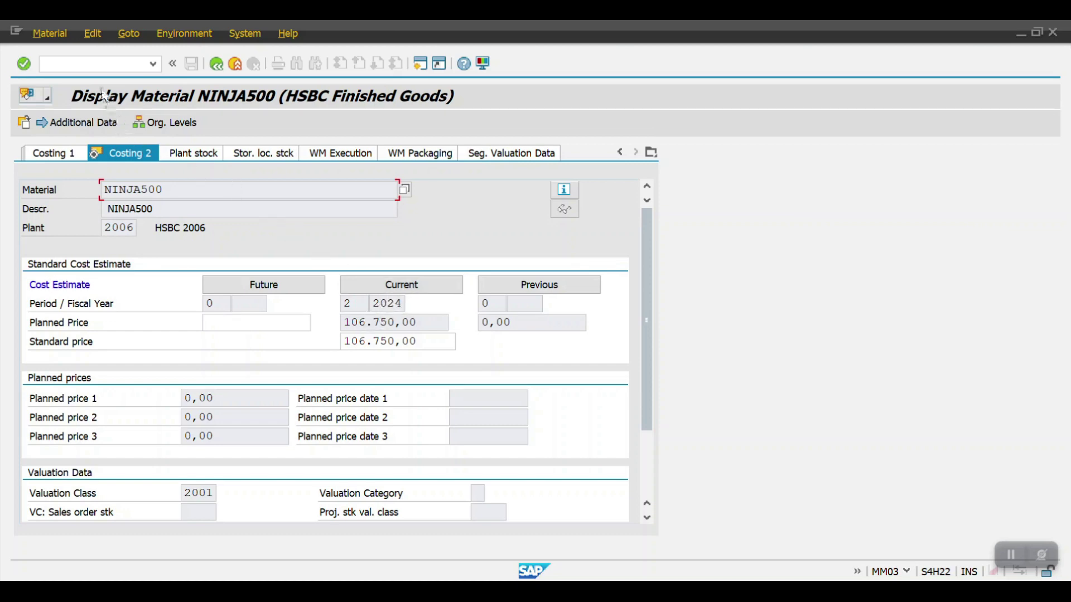
# Leave the material display, price analysis and price update transactions, returning both sessions to SAP Easy Access
pyautogui.click(96, 66)
pyautogui.write('/n')
pyautogui.press('Return')
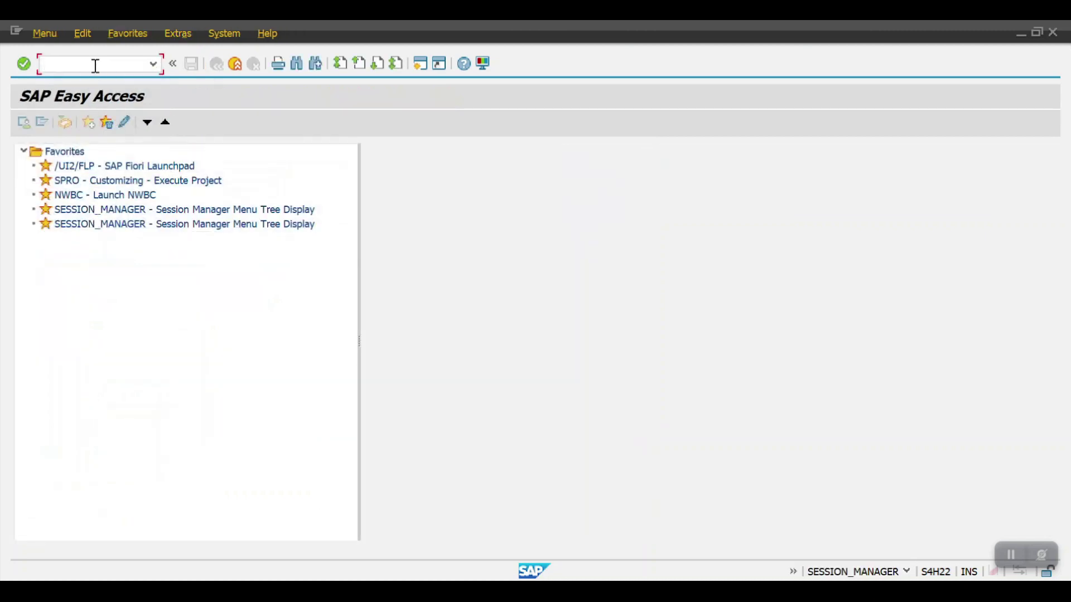
pyautogui.click(178, 550)
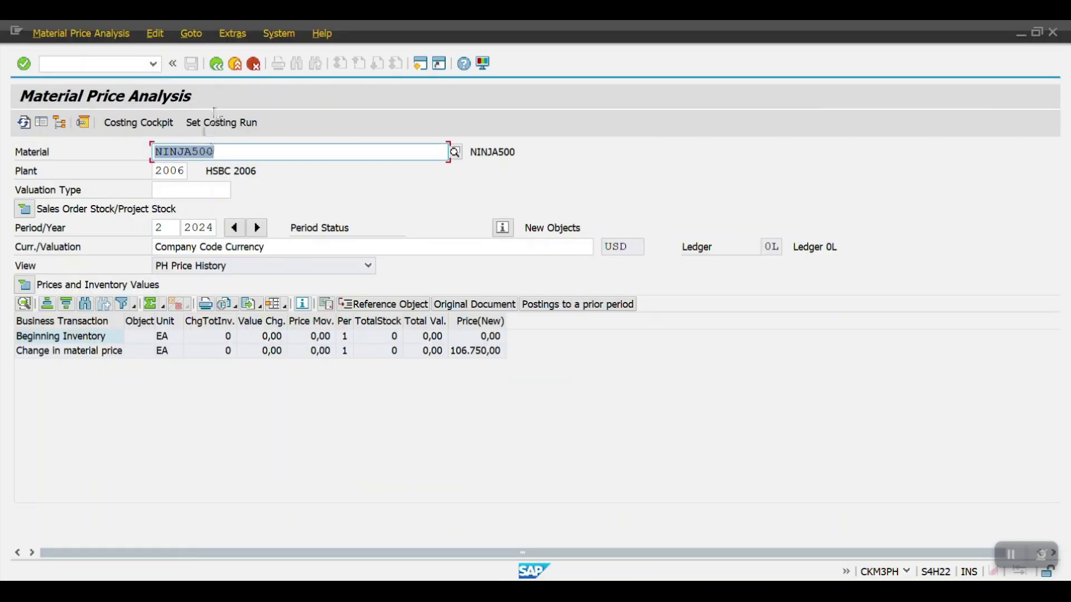
pyautogui.click(217, 64)
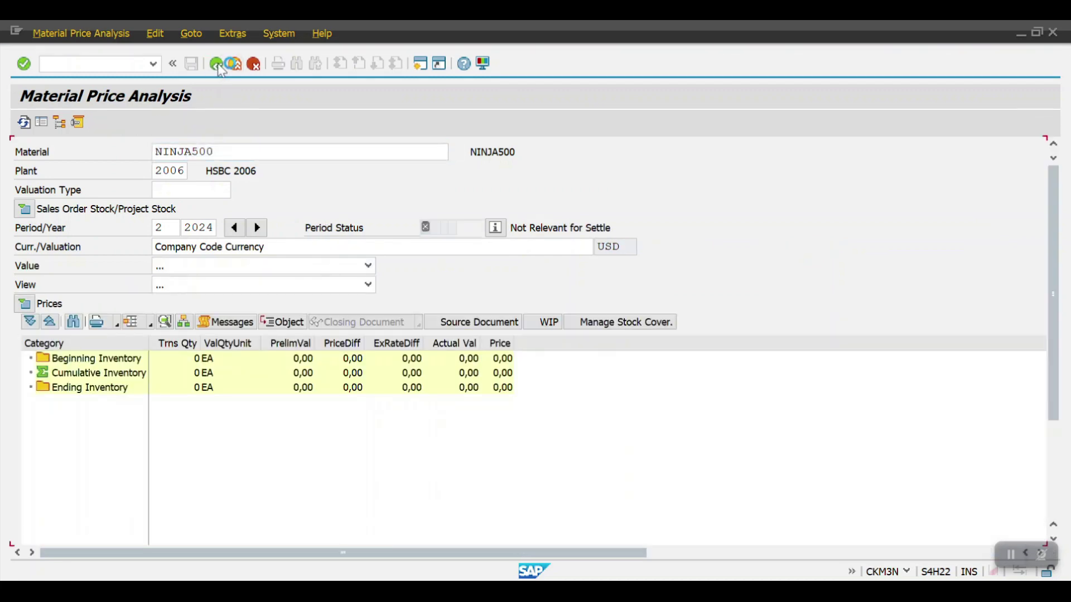
pyautogui.click(217, 65)
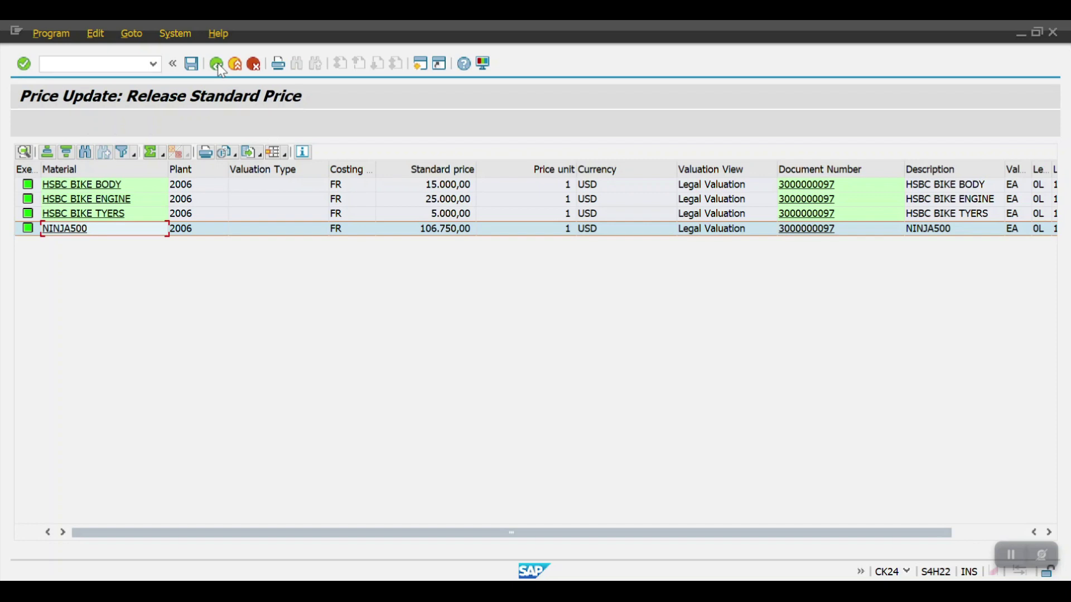
pyautogui.click(217, 65)
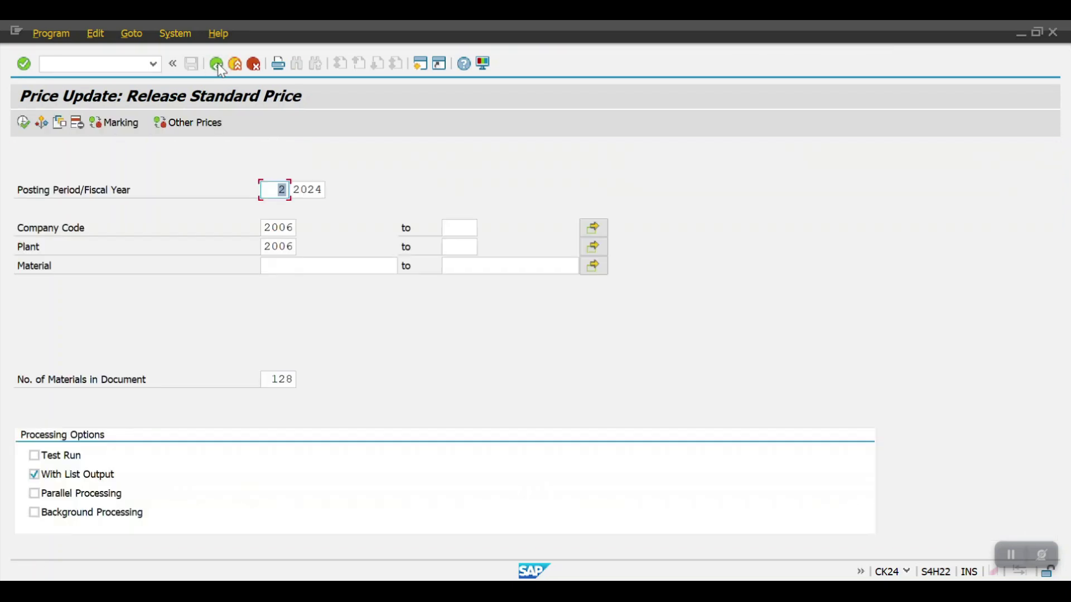
pyautogui.click(218, 64)
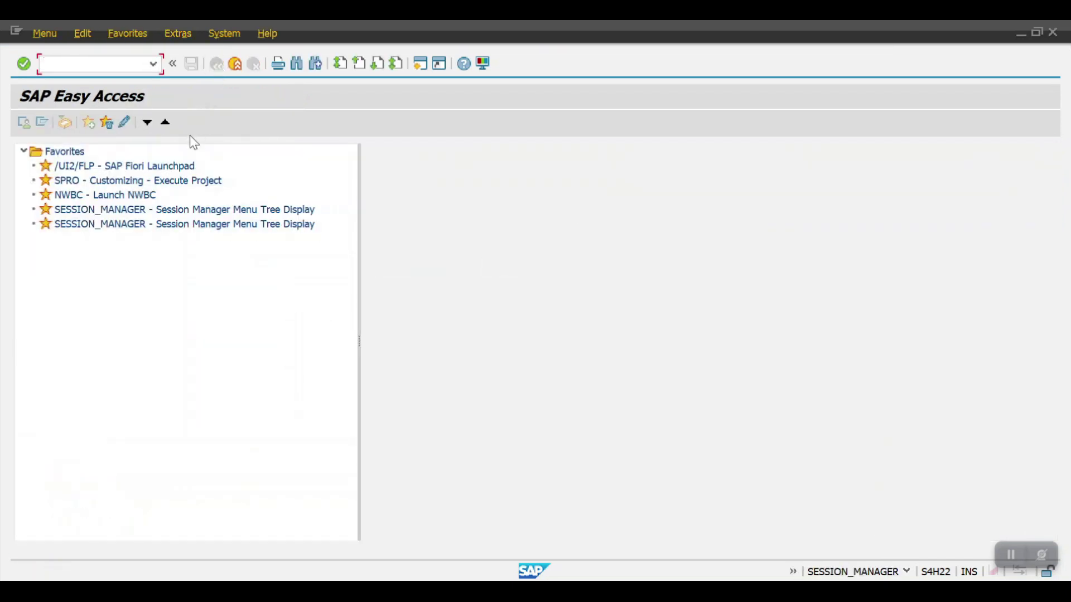
# Start transaction CK40N and begin a new costing run HSBC3 with the description Costing Run 3
pyautogui.write('CK')
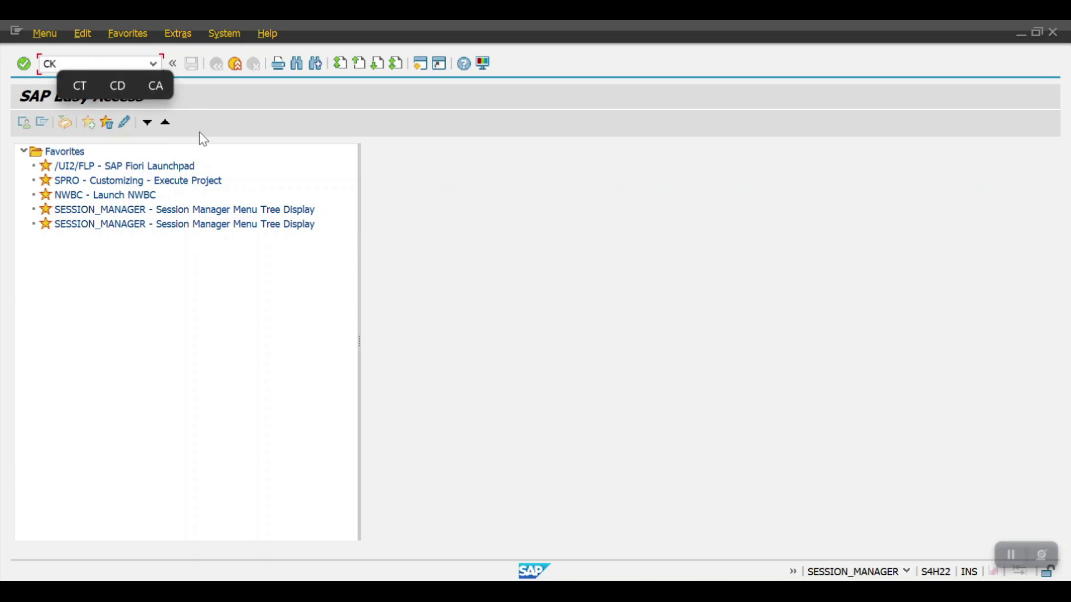
pyautogui.write('40N')
pyautogui.press('Return')
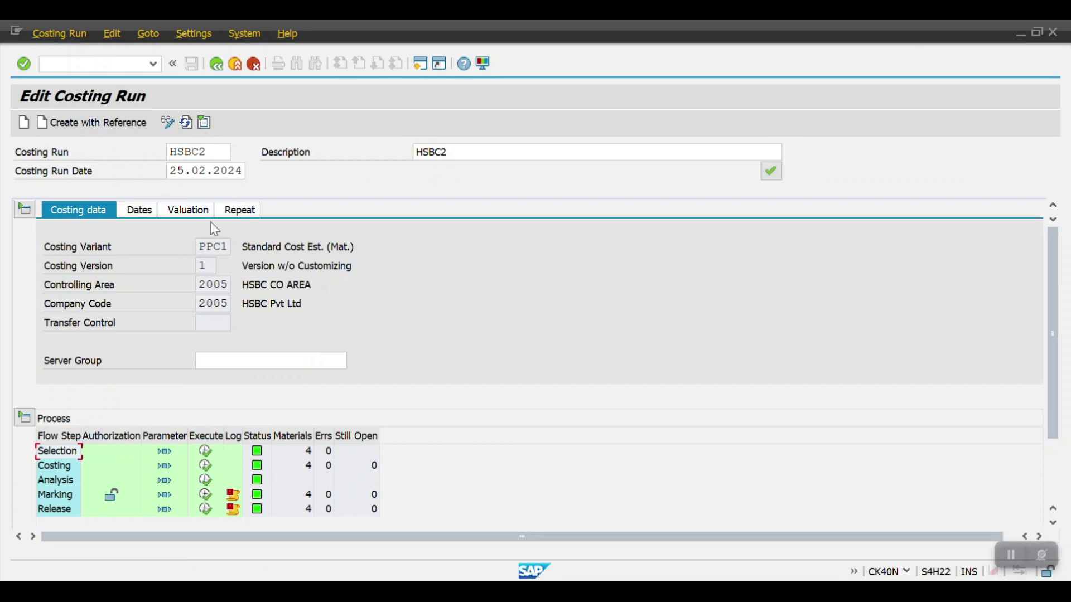
pyautogui.click(216, 151)
pyautogui.press('BackSpace')
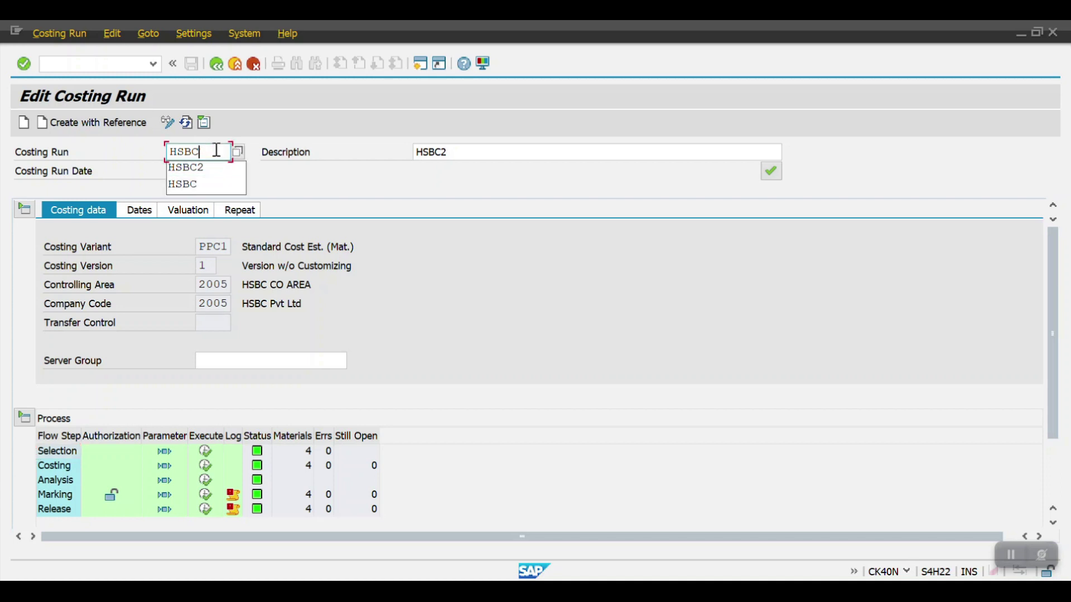
pyautogui.write('3')
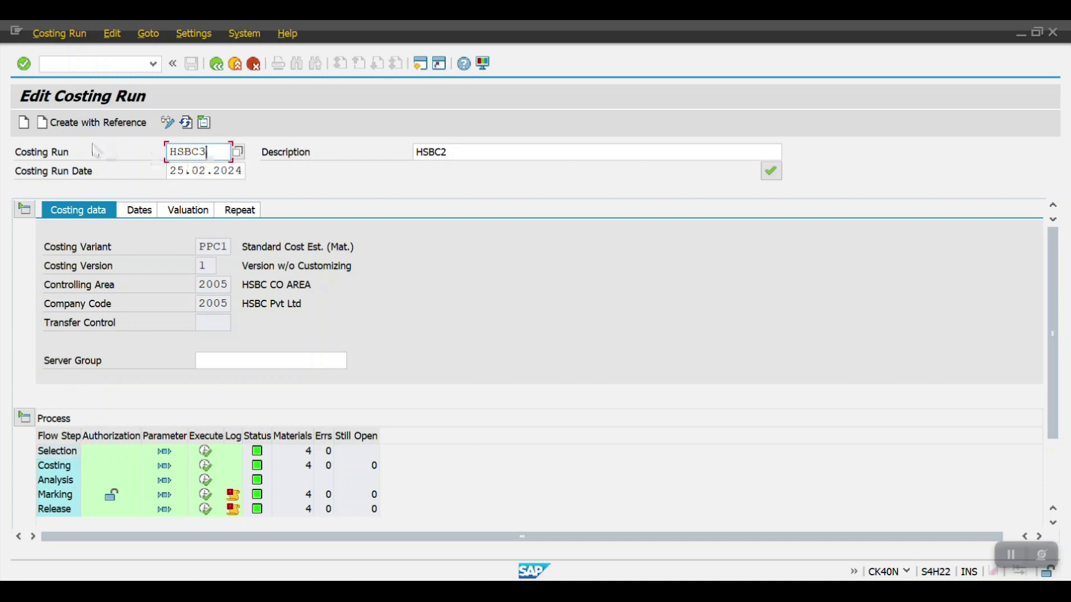
pyautogui.press('Return')
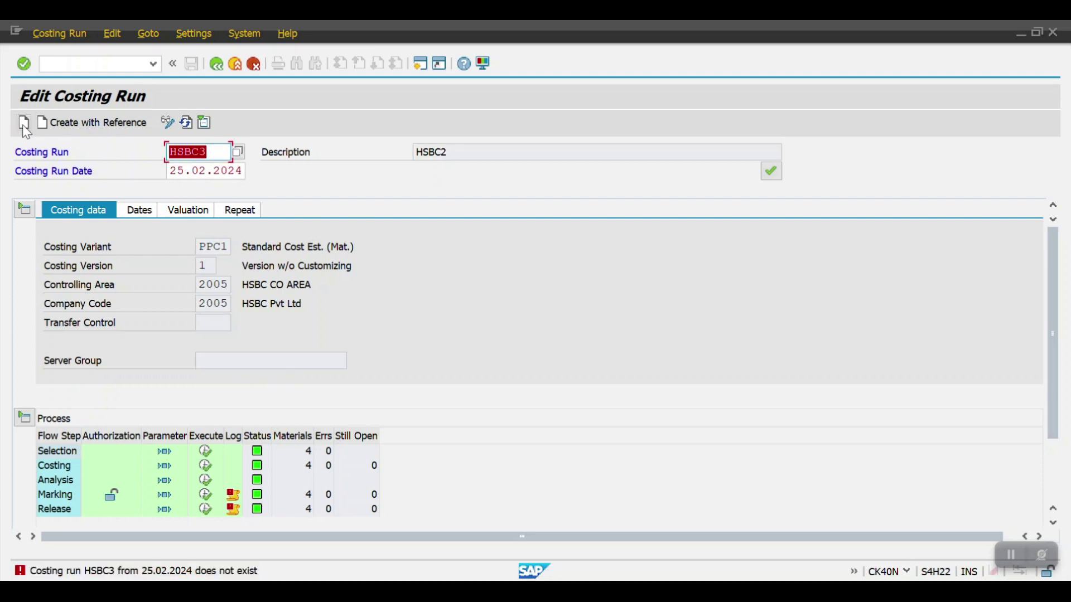
pyautogui.click(23, 124)
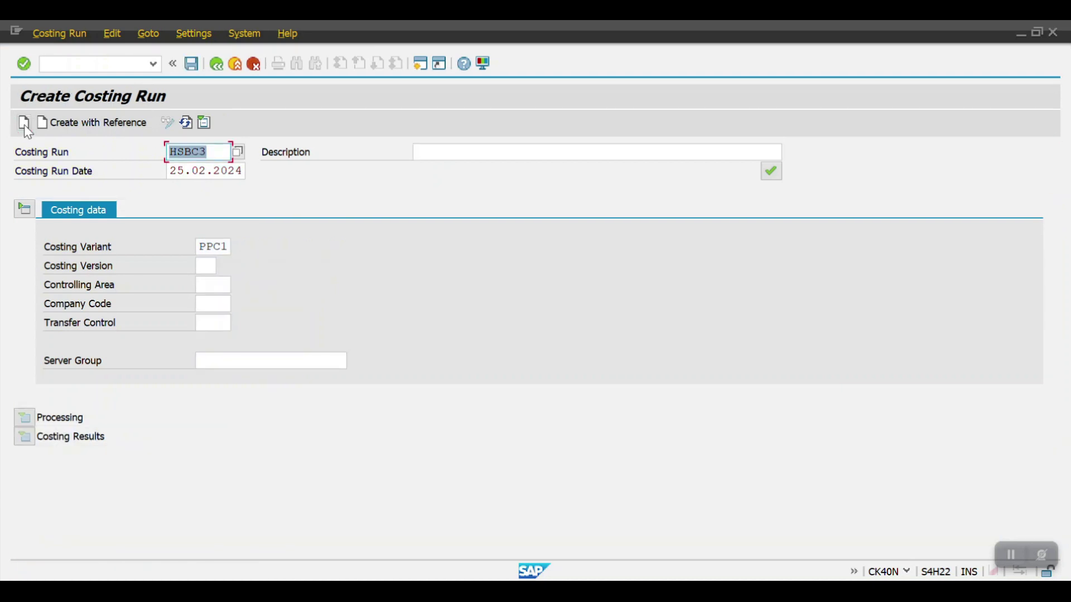
pyautogui.click(427, 152)
pyautogui.write('Costing Run 3')
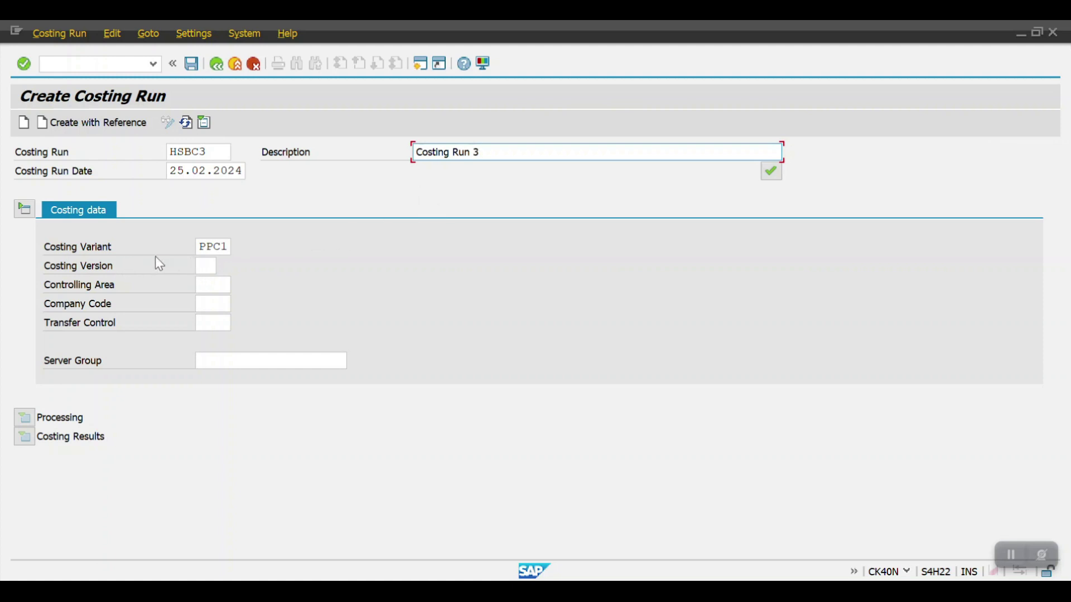
# Set costing version 01, controlling area 2007 and company code 2007 for costing run HSBC3, and save the run
pyautogui.click(216, 265)
pyautogui.click(206, 283)
pyautogui.click(211, 286)
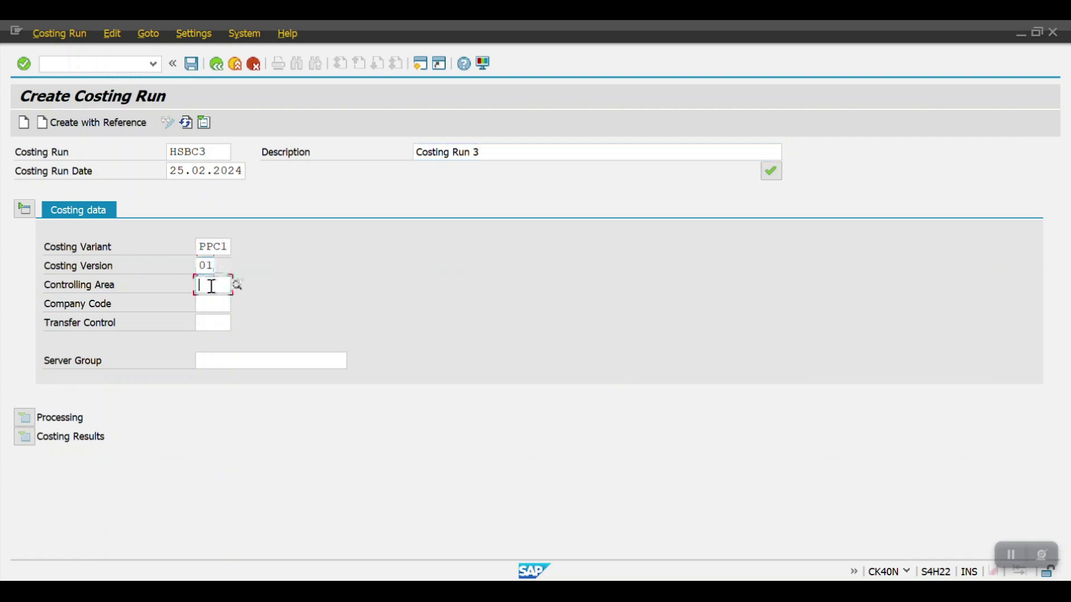
pyautogui.write('2007')
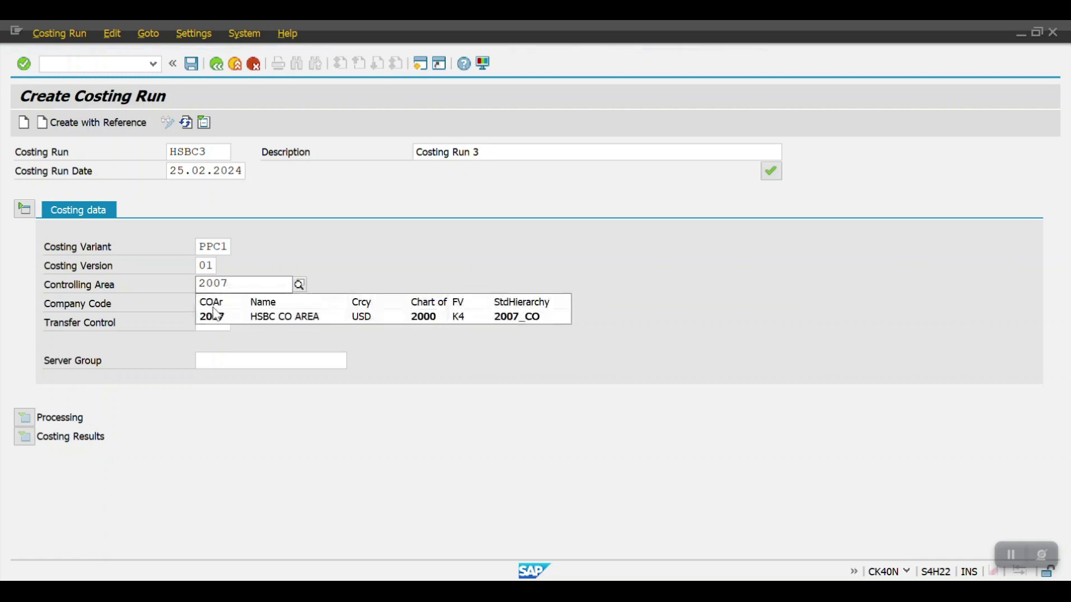
pyautogui.click(214, 305)
pyautogui.write('2007')
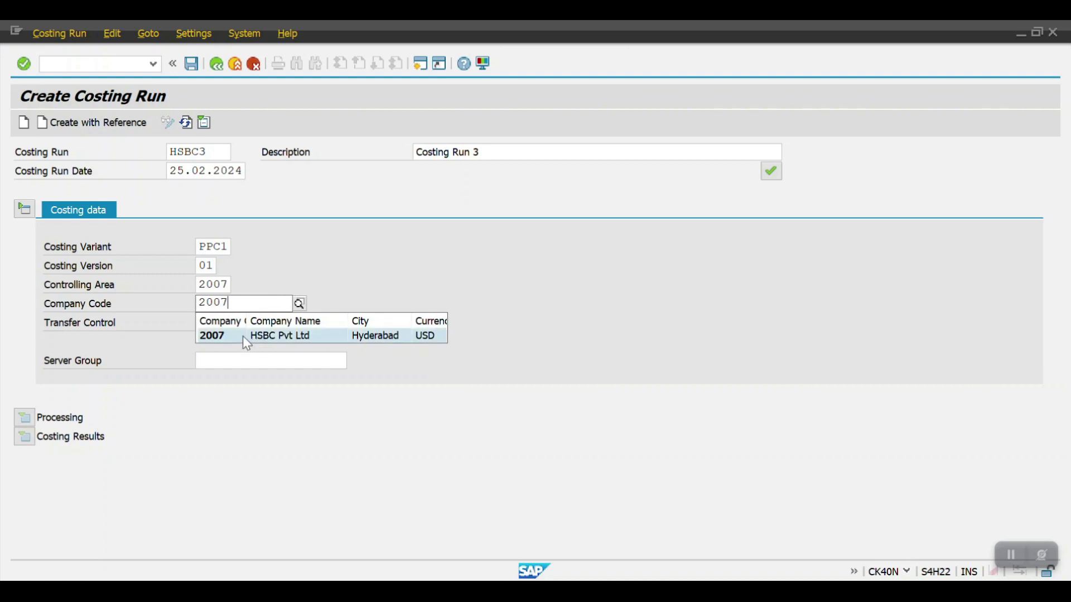
pyautogui.click(245, 337)
pyautogui.click(193, 68)
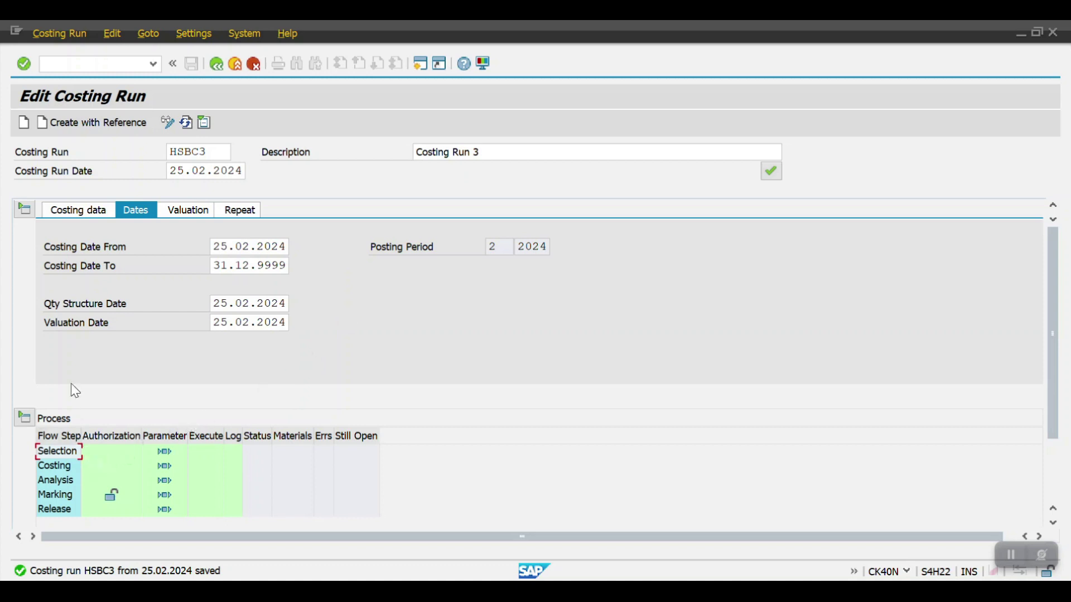
# Review the run's costing data, dates, valuation and repeat settings, keeping the frequency at Once, and return to the costing data
pyautogui.click(88, 213)
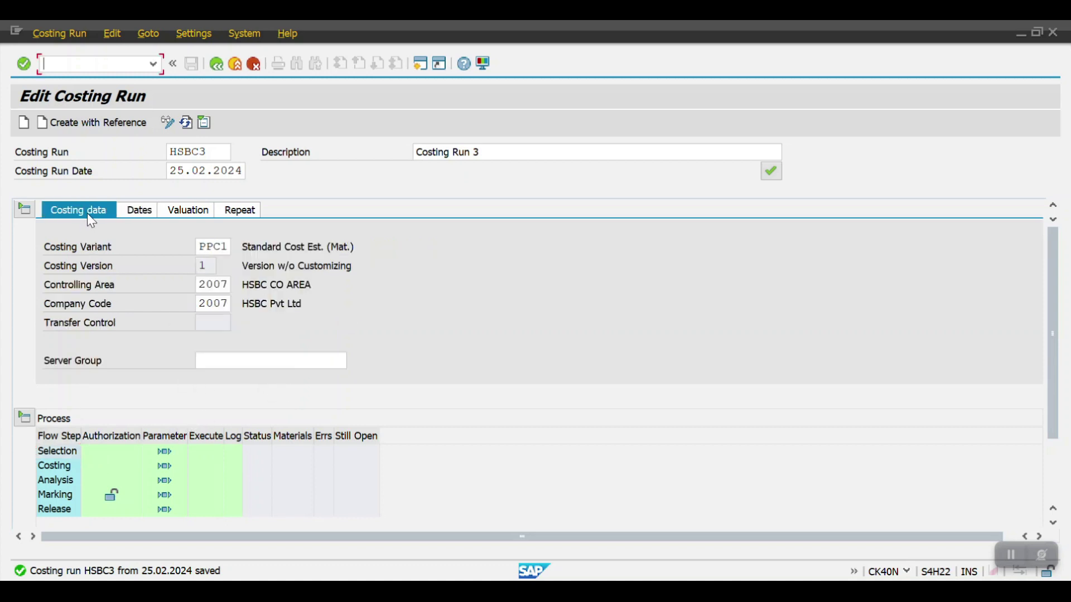
pyautogui.click(134, 215)
pyautogui.click(205, 212)
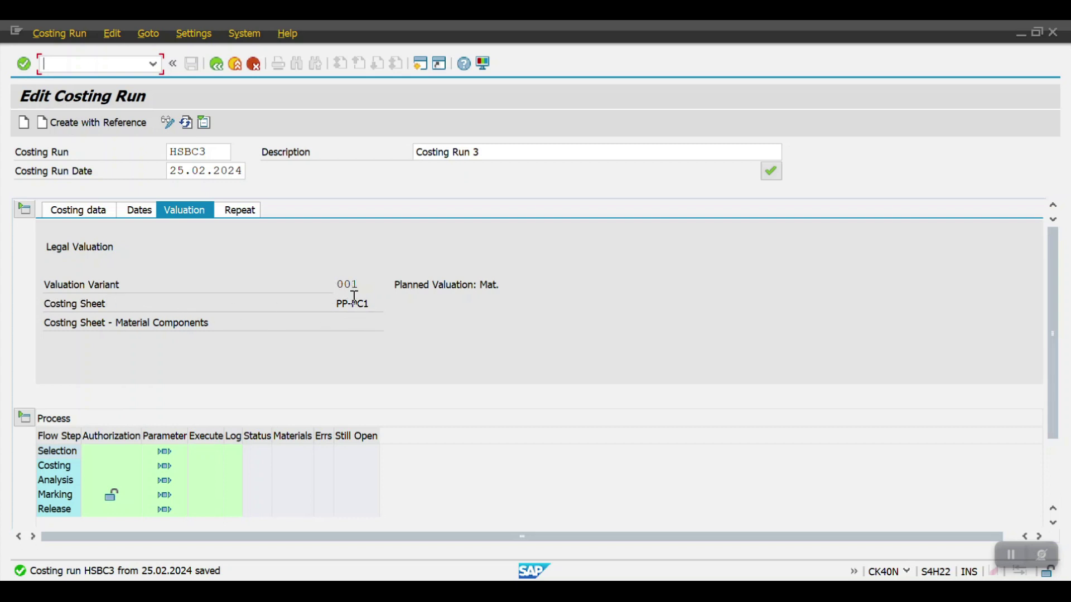
pyautogui.click(229, 218)
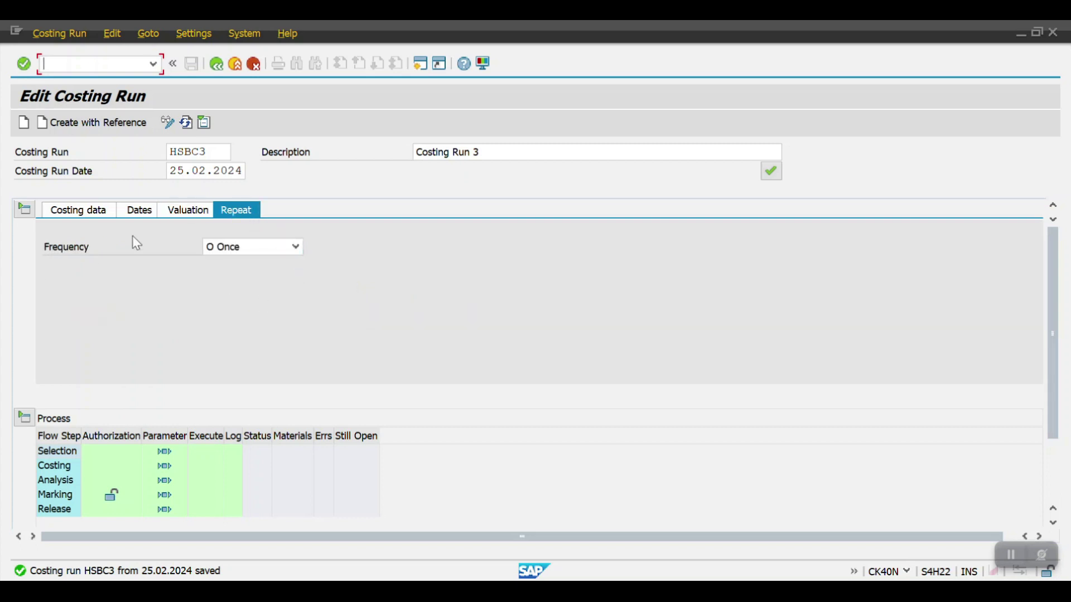
pyautogui.click(239, 248)
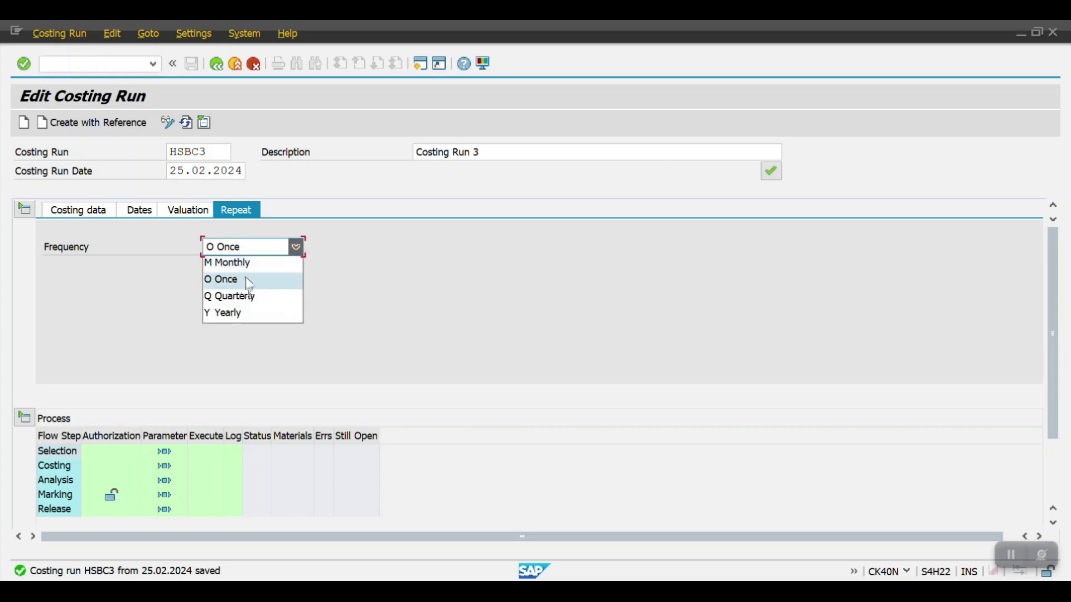
pyautogui.click(246, 286)
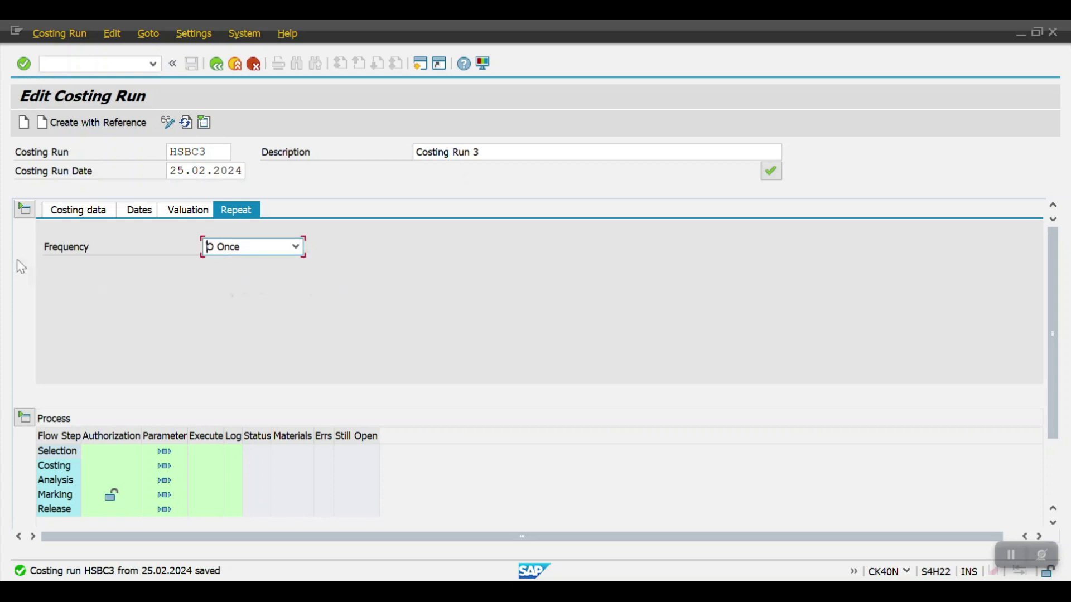
pyautogui.click(76, 216)
pyautogui.scroll(-2, 184, 363)
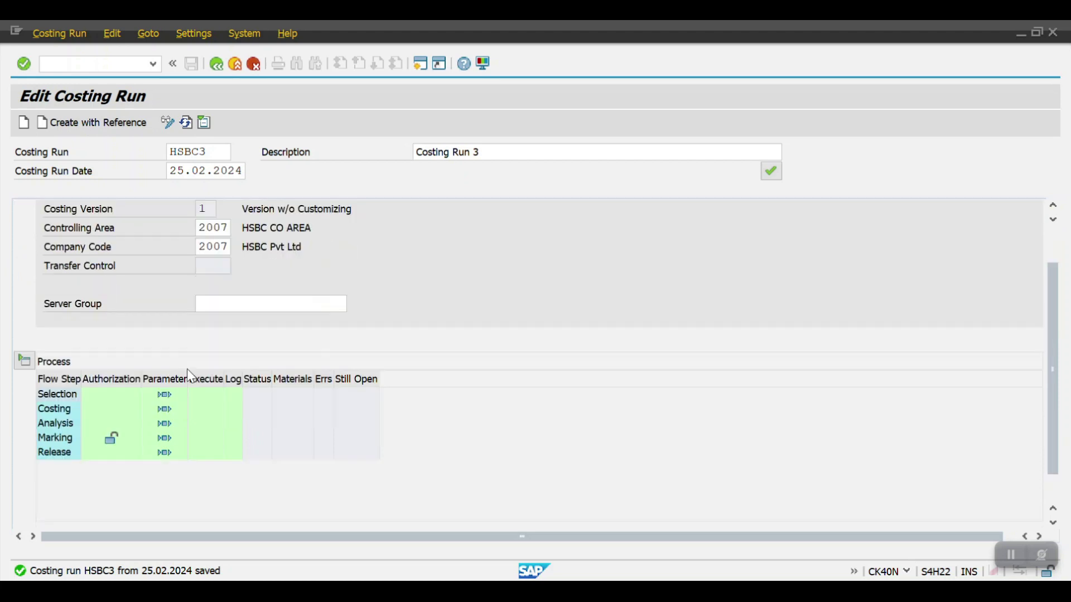
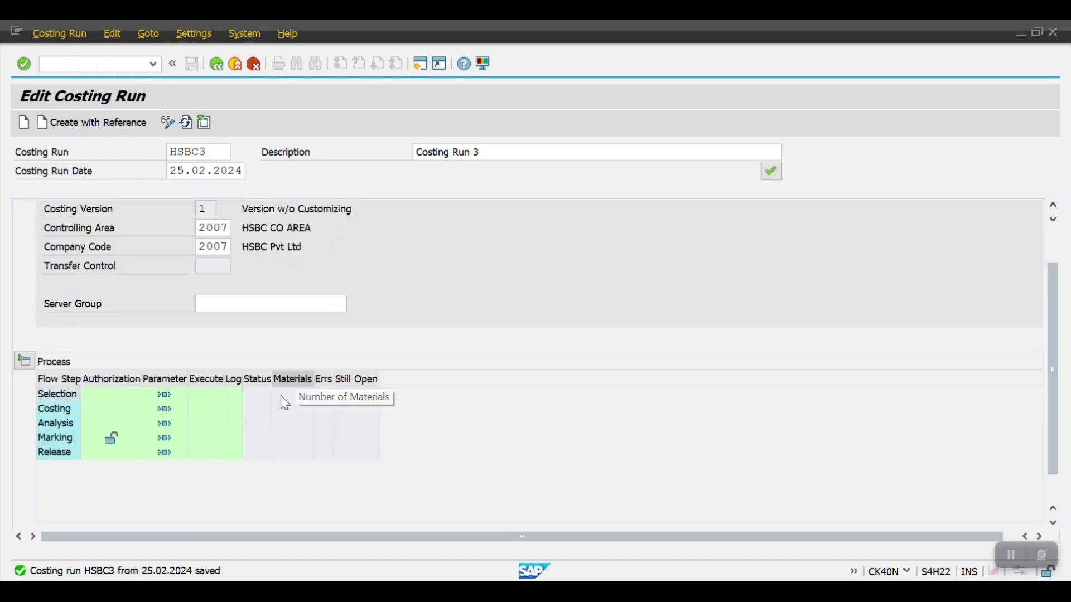
# Open the parameters of the Selection flow step and restrict them to plant 2007 and material TVSRR500
pyautogui.click(165, 395)
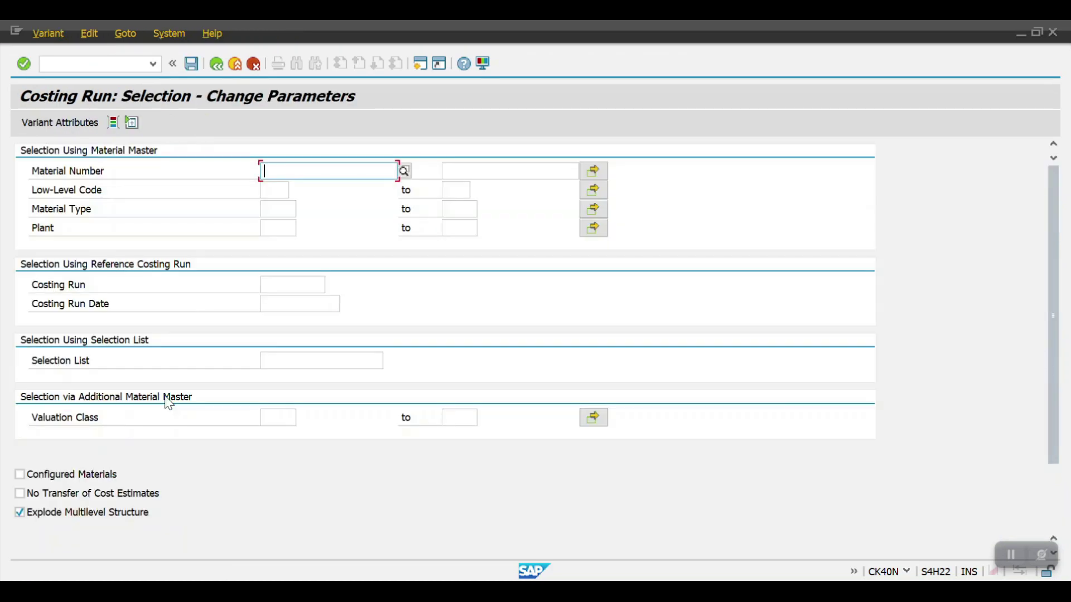
pyautogui.click(266, 230)
pyautogui.write('2007')
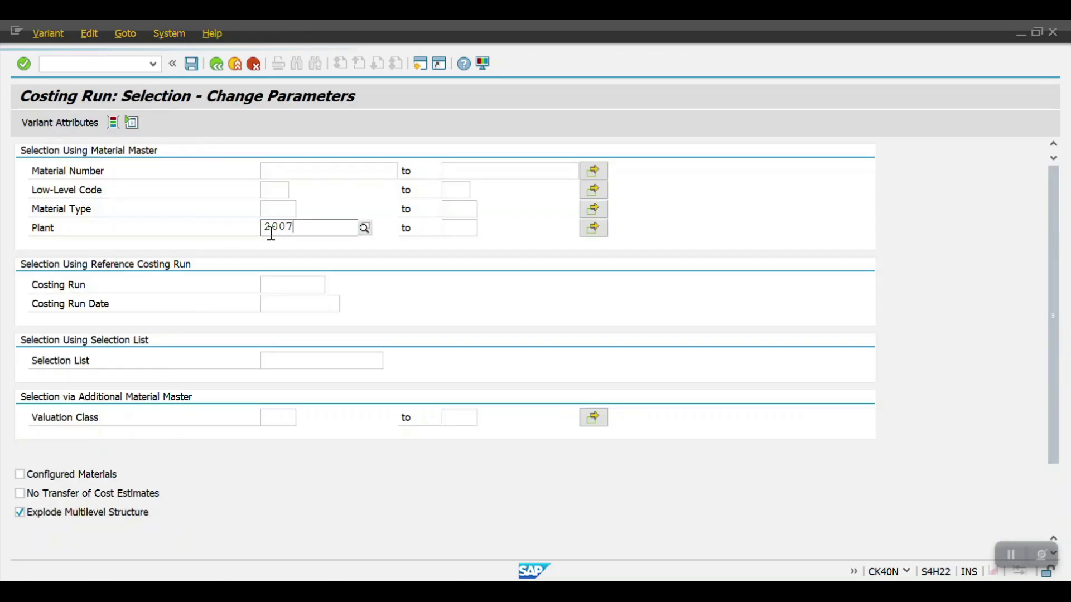
pyautogui.press('Escape')
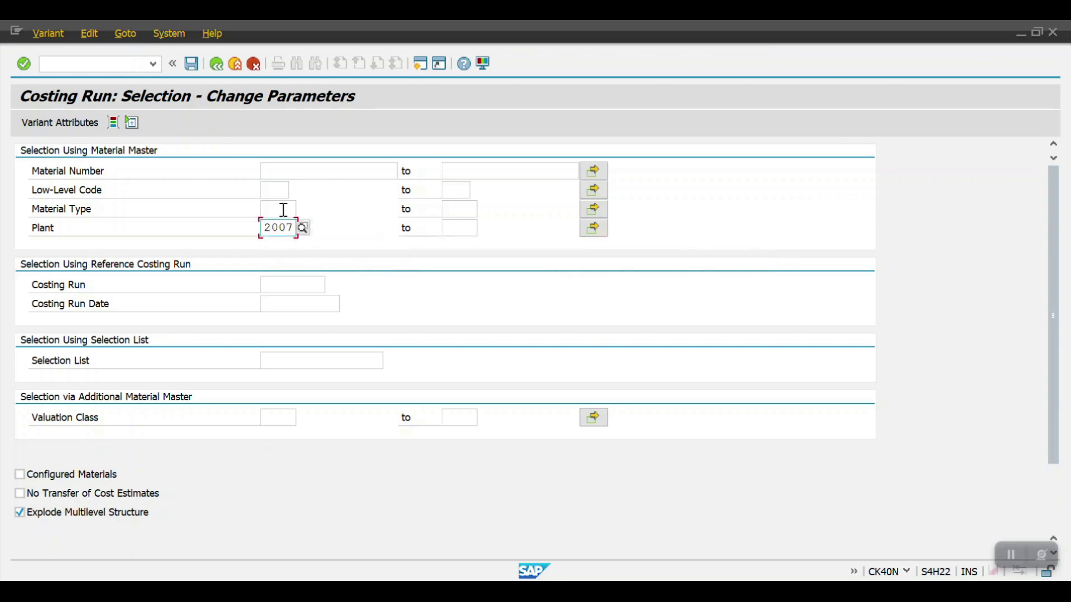
pyautogui.click(286, 171)
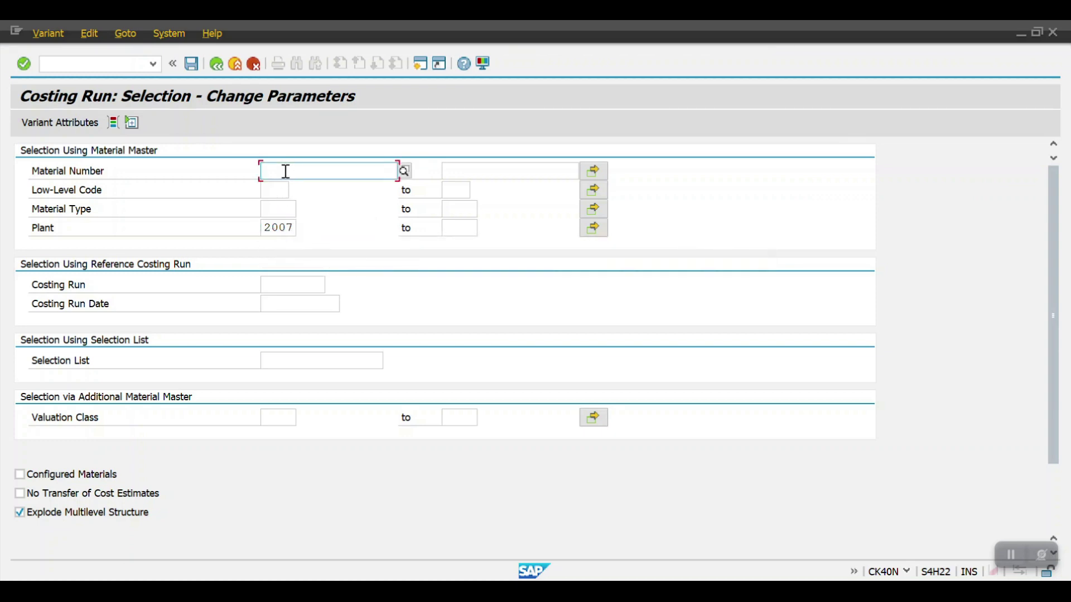
pyautogui.write('tvs')
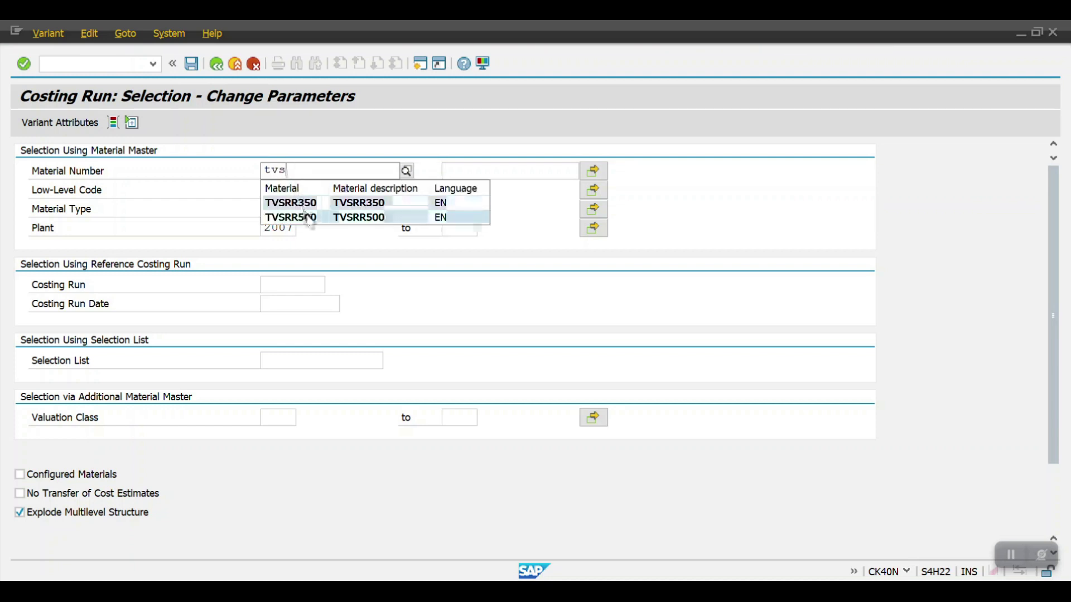
pyautogui.click(321, 217)
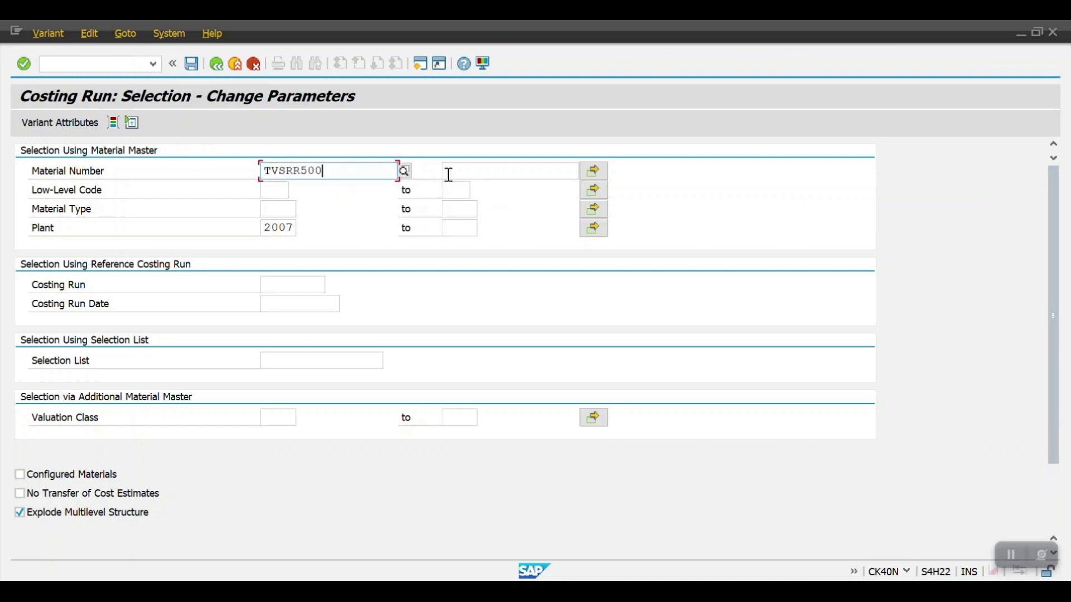
# Check the multiple selection for the material number, save the selection parameters and return to the costing run
pyautogui.click(479, 172)
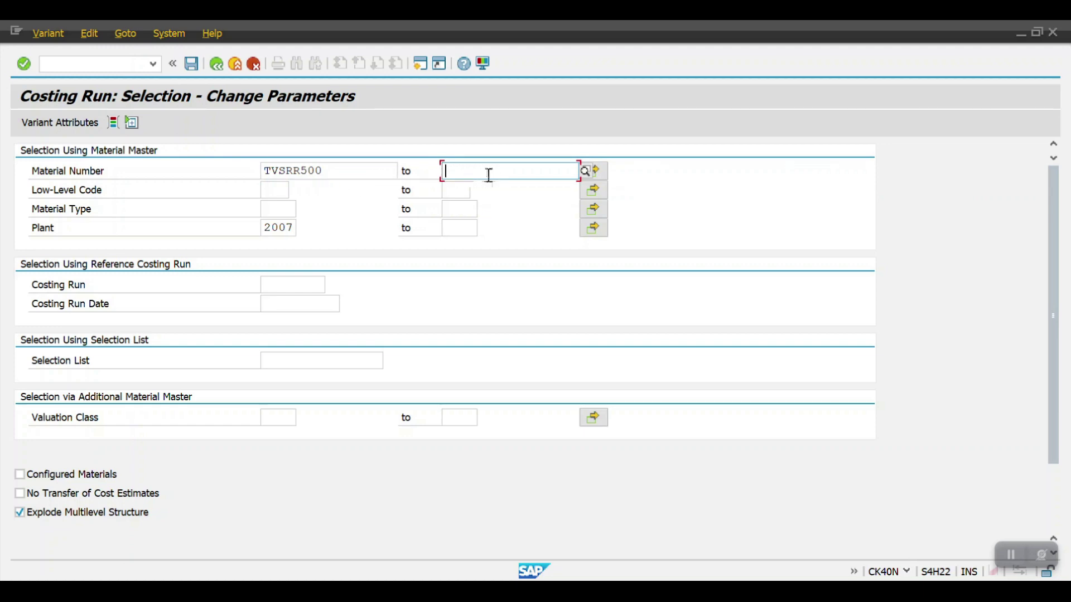
pyautogui.click(606, 176)
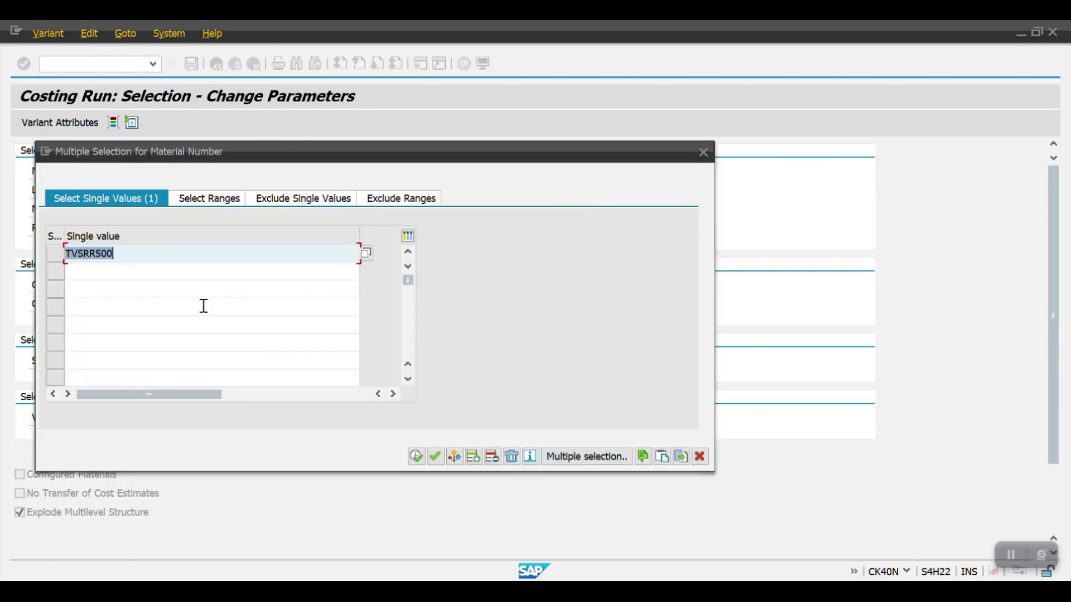
pyautogui.click(435, 456)
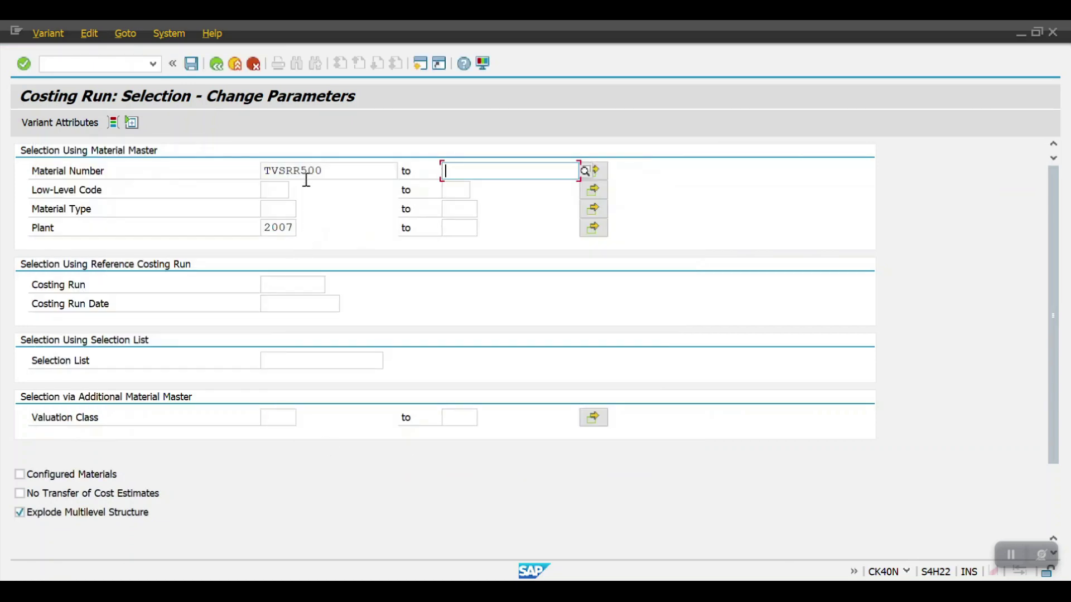
pyautogui.click(191, 63)
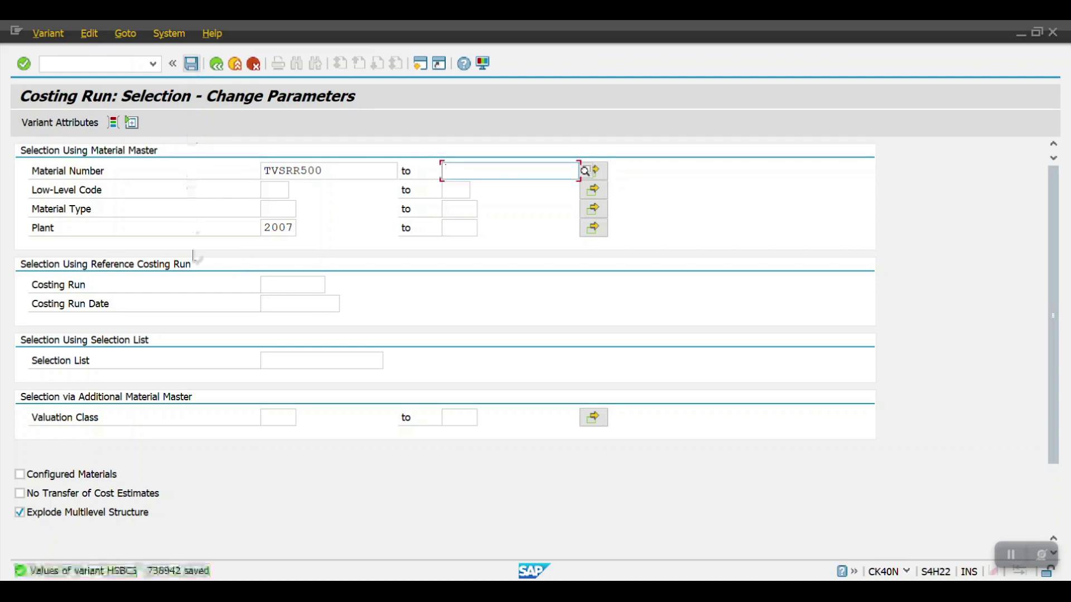
pyautogui.click(217, 65)
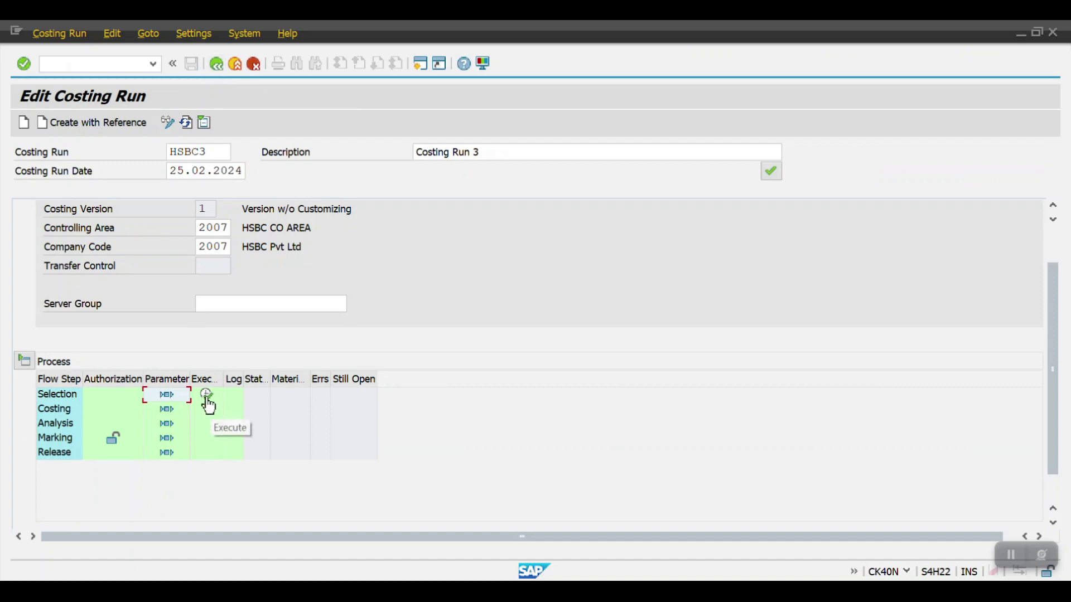
# Execute the Selection flow step as an immediately started background job, refresh its status and widen the materials column
pyautogui.click(206, 398)
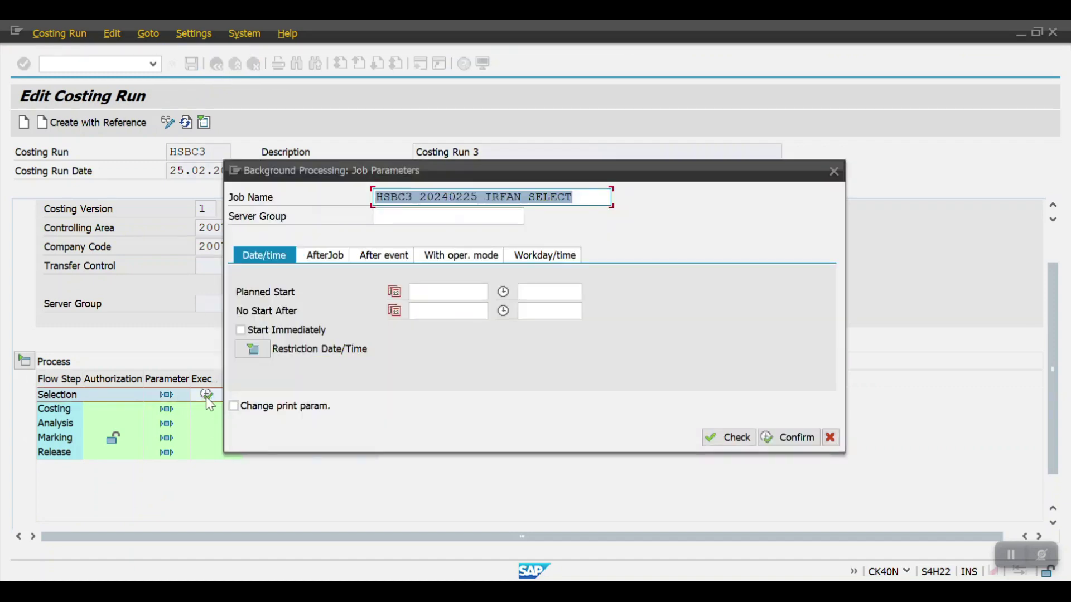
pyautogui.click(265, 332)
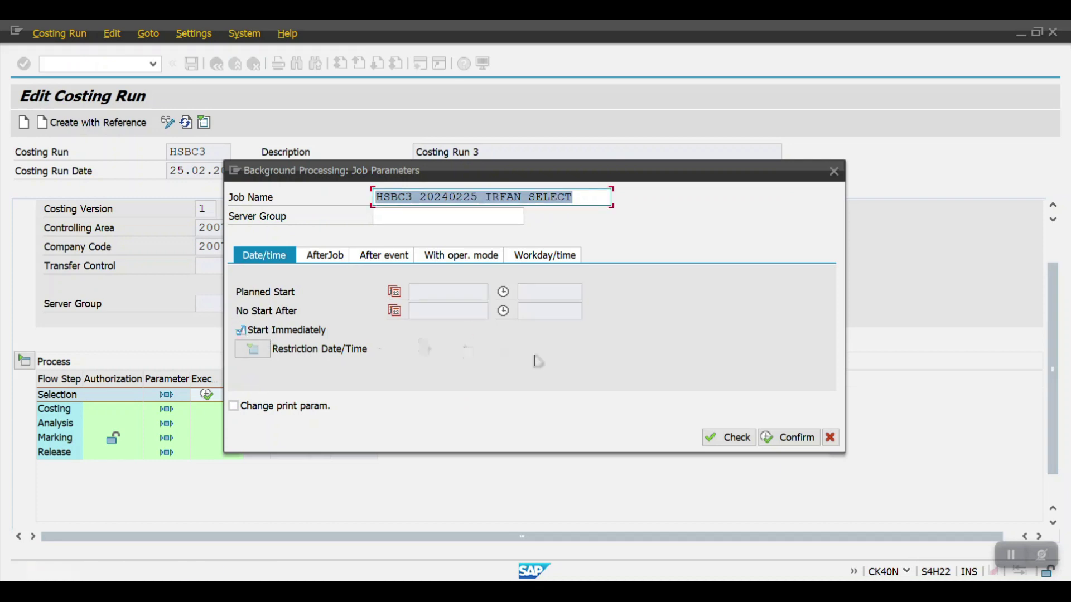
pyautogui.click(745, 440)
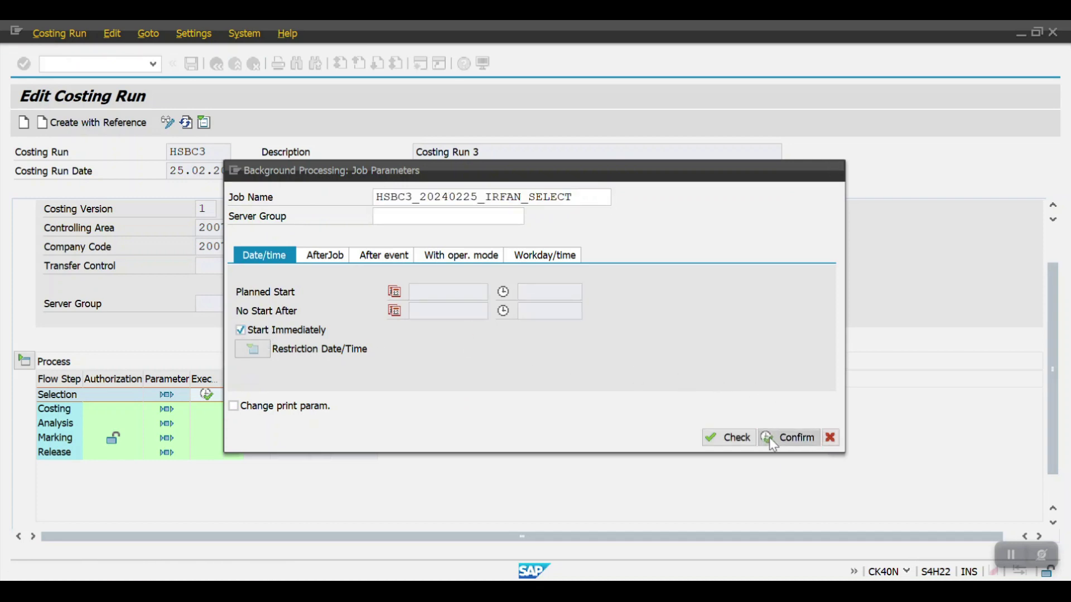
pyautogui.click(769, 438)
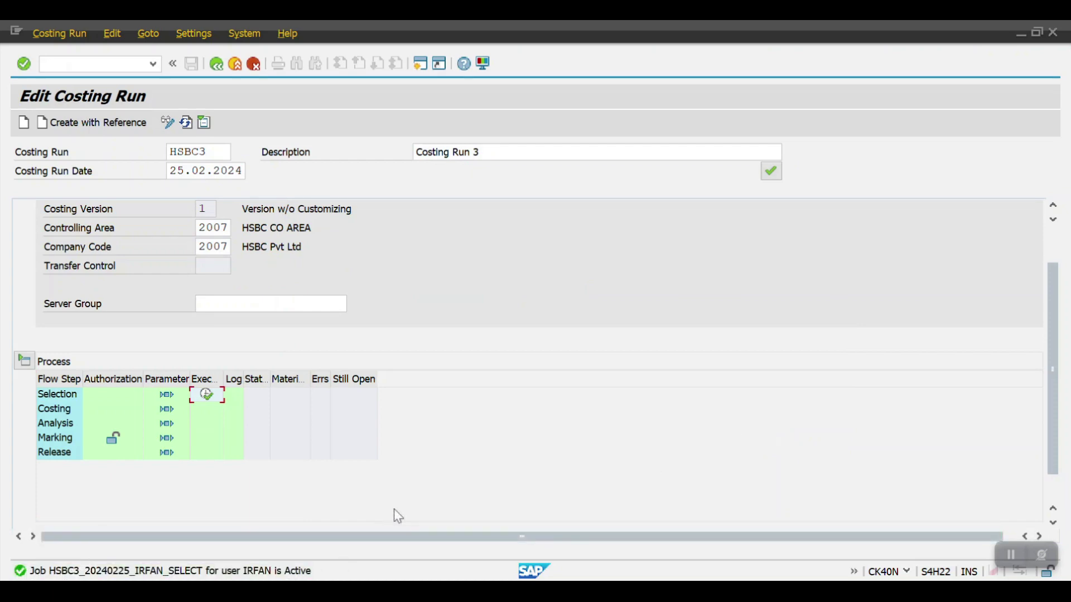
pyautogui.click(187, 123)
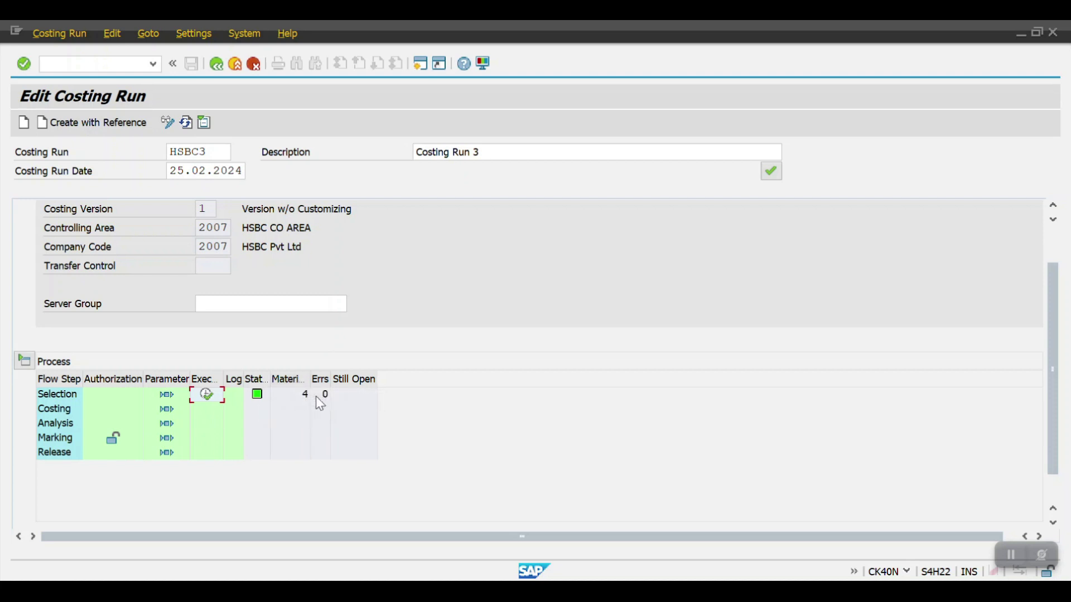
pyautogui.moveTo(310, 377); pyautogui.dragTo(353, 377)
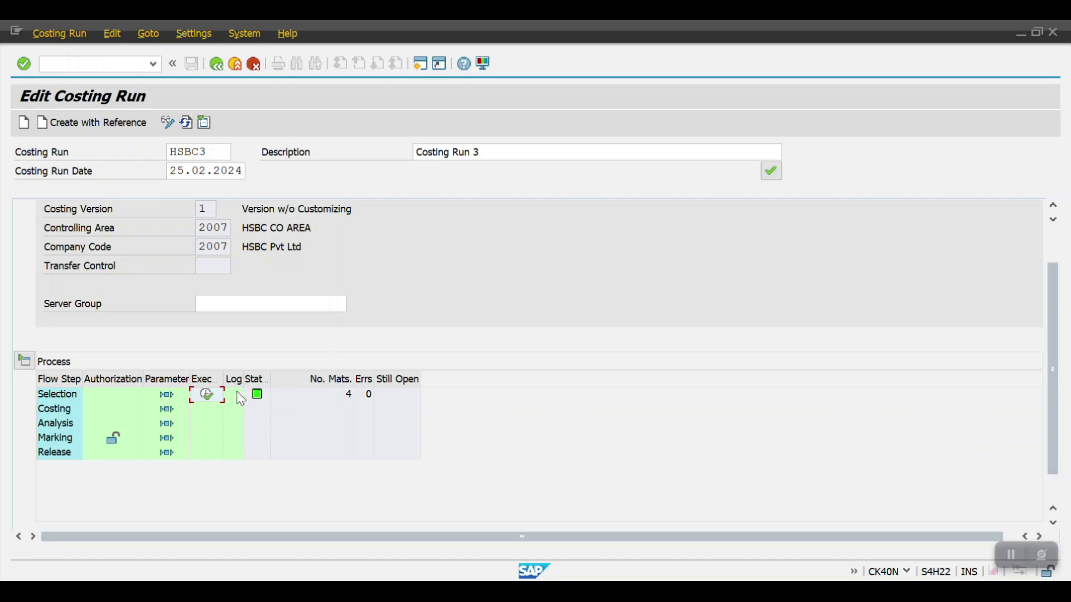
# Save the Costing flow step's parameters with background processing enabled and return to the costing run
pyautogui.click(167, 411)
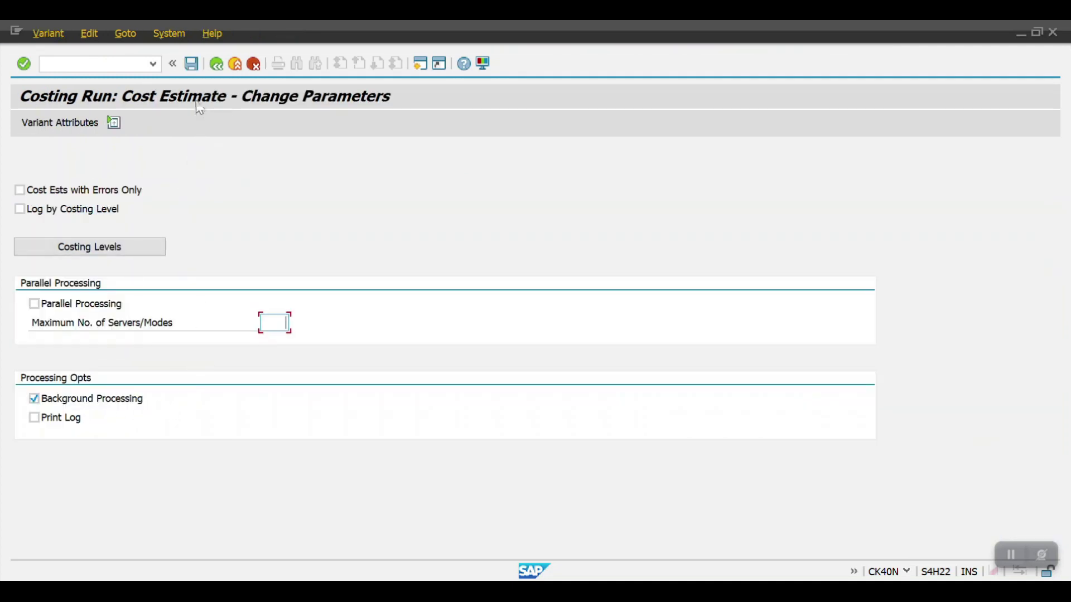
pyautogui.click(192, 64)
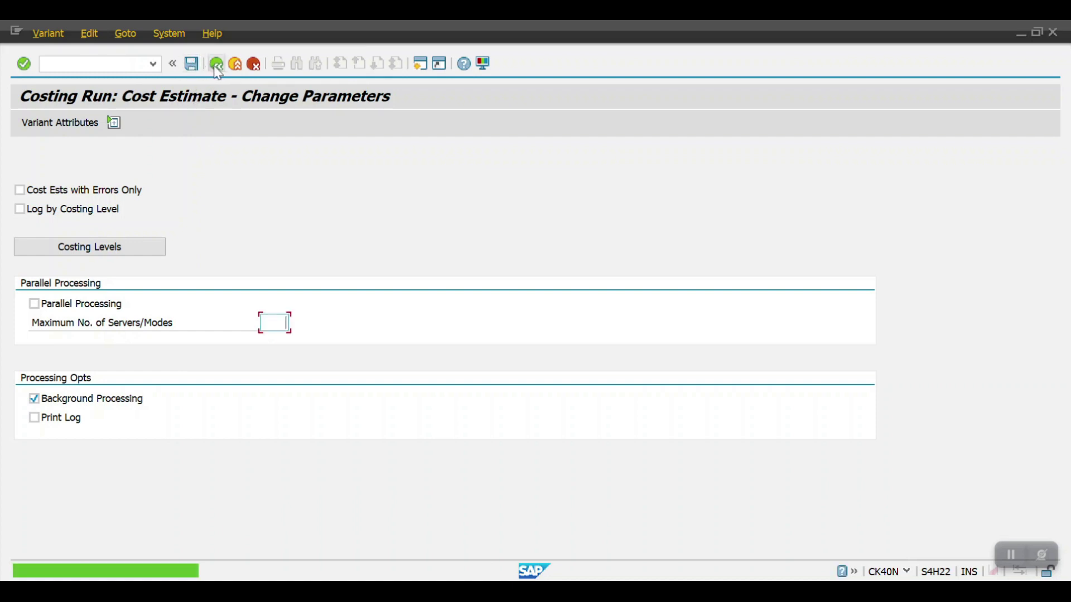
pyautogui.click(217, 69)
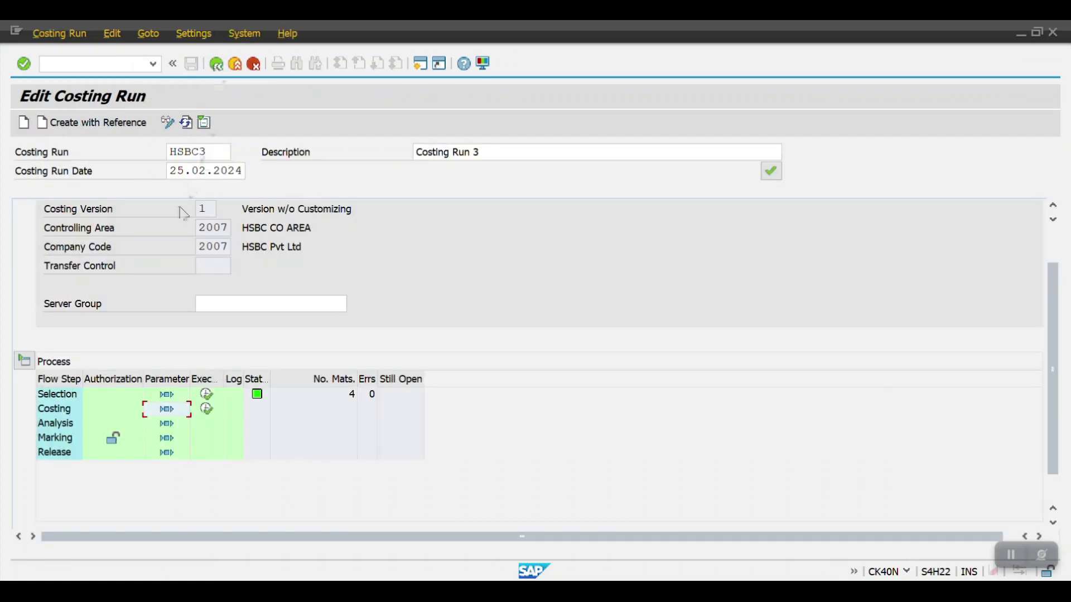
# Execute the Costing flow step as an immediately started background job and refresh its status
pyautogui.click(207, 409)
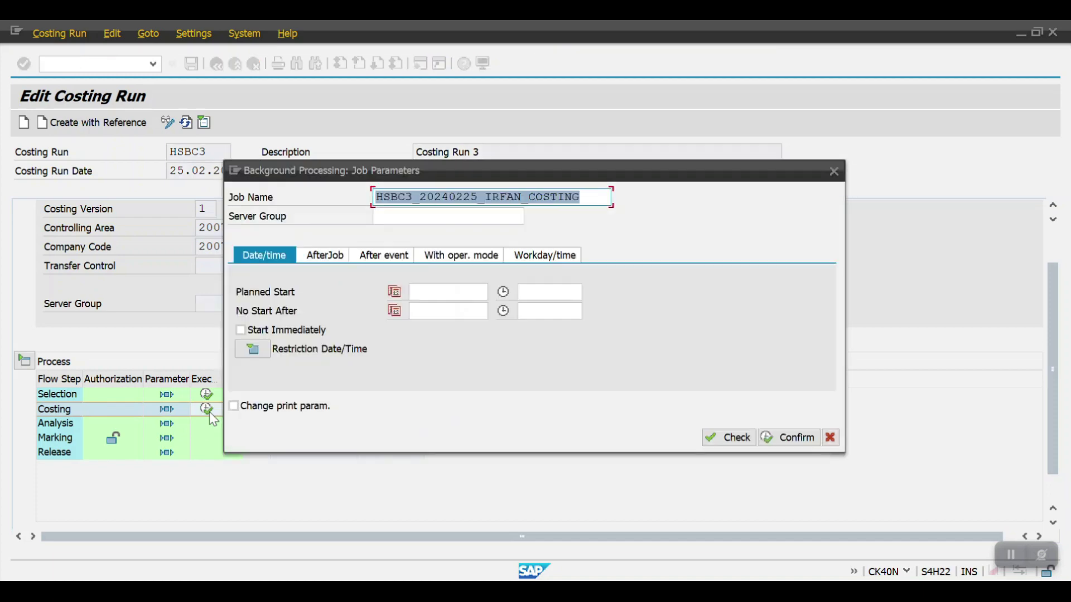
pyautogui.click(240, 330)
pyautogui.click(766, 440)
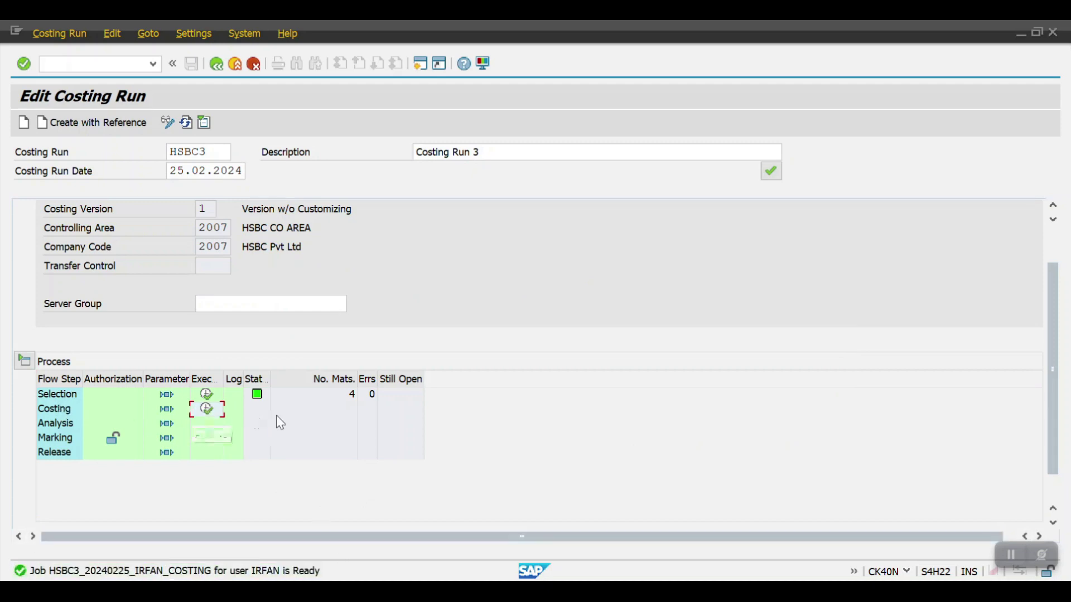
pyautogui.click(186, 121)
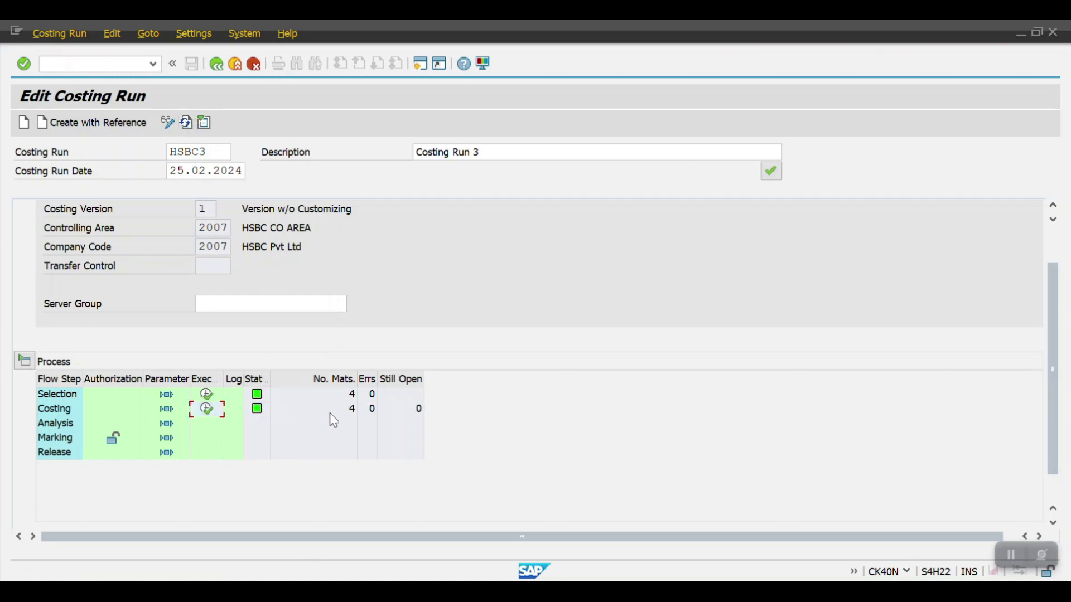
# Create the Analysis flow step's parameters from reference variant SAP&11 (Results of Costing Run), save them and return to the costing run
pyautogui.click(167, 425)
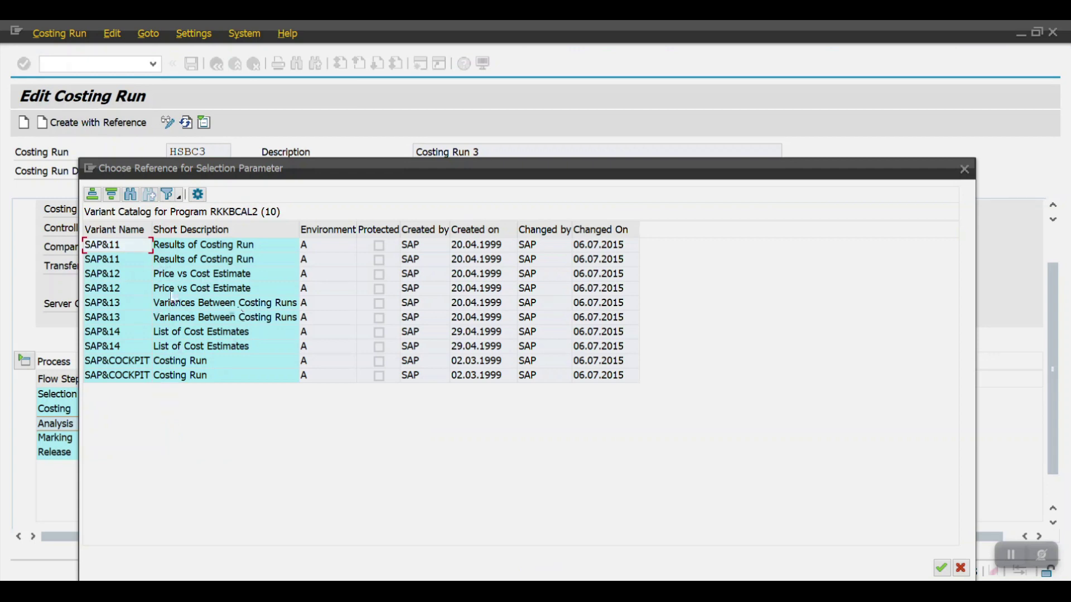
pyautogui.doubleClick(106, 247)
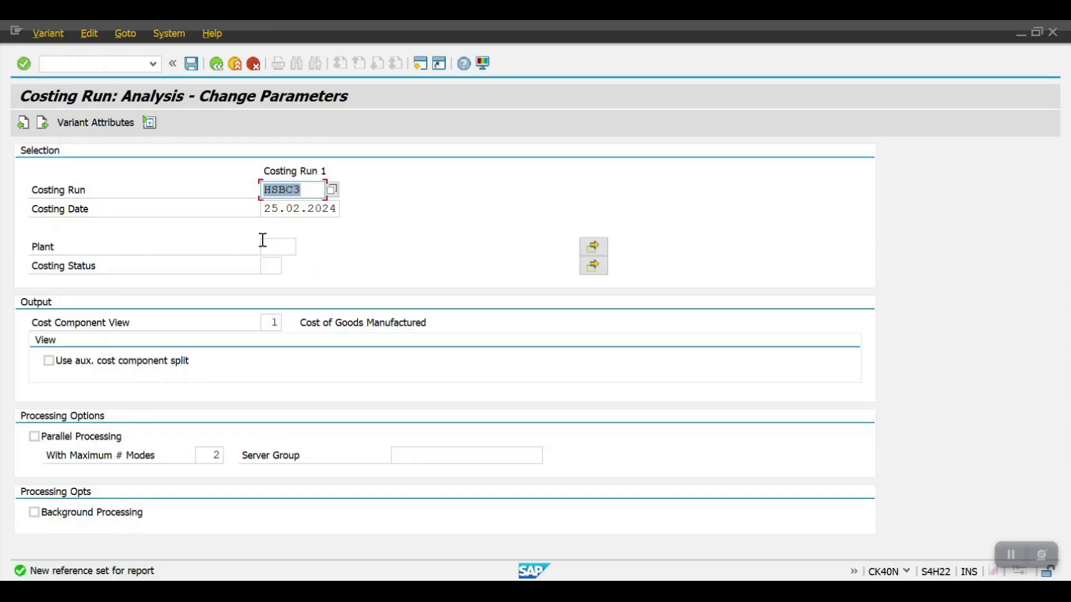
pyautogui.click(190, 65)
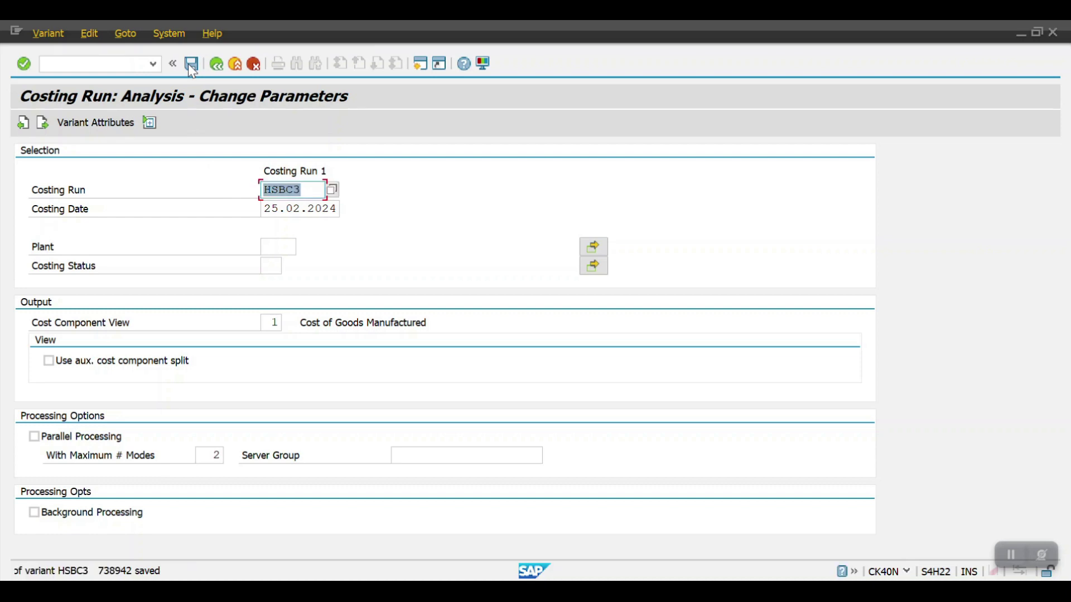
pyautogui.click(213, 63)
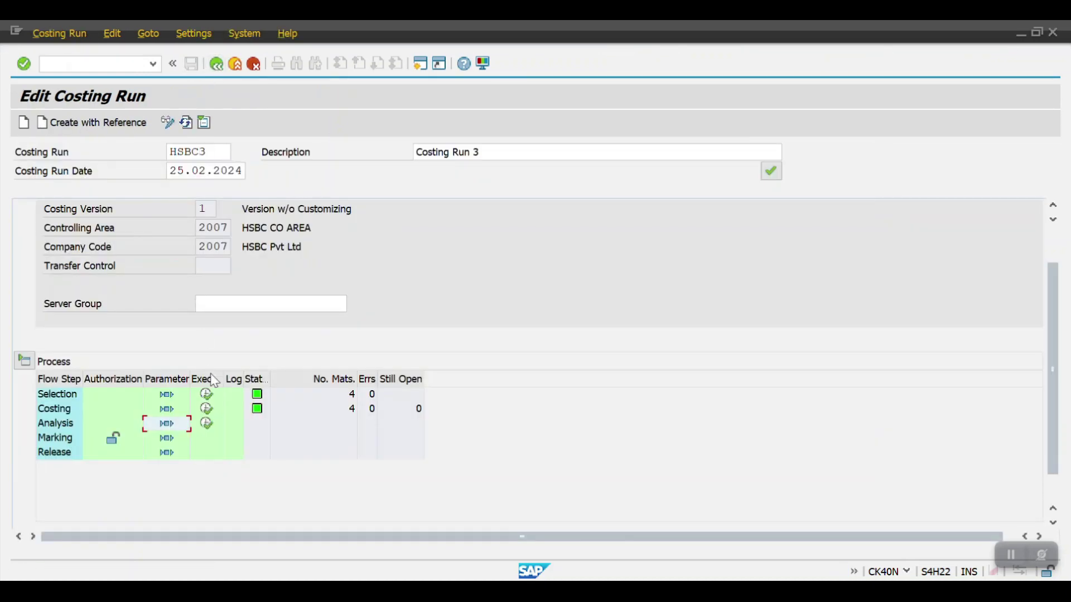
# Execute the Analysis flow step, check the costing result for TVSRR500 and exit the list
pyautogui.click(207, 426)
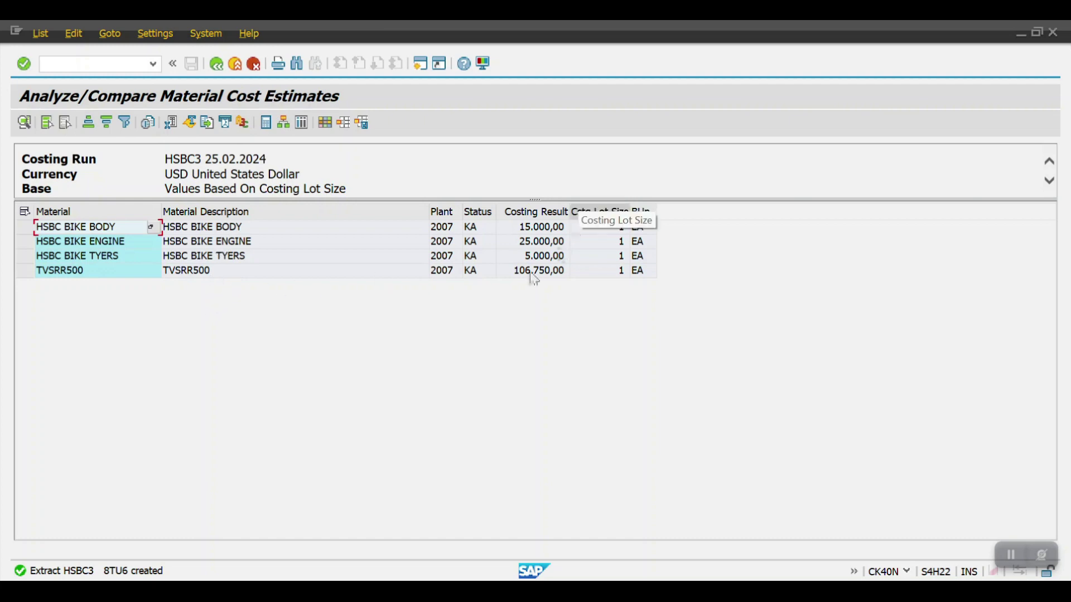
pyautogui.click(68, 273)
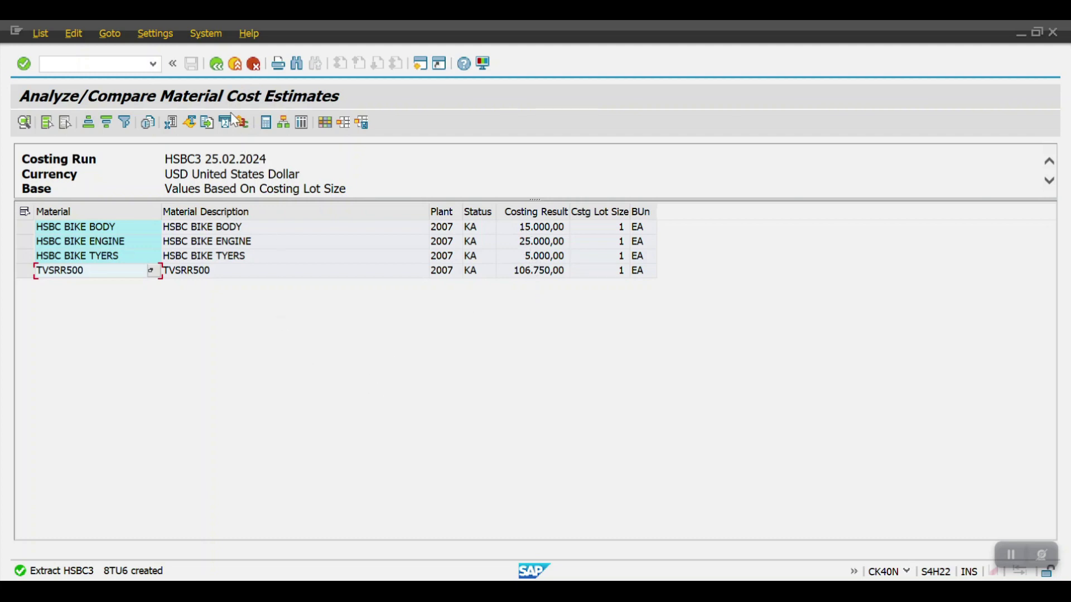
pyautogui.click(217, 64)
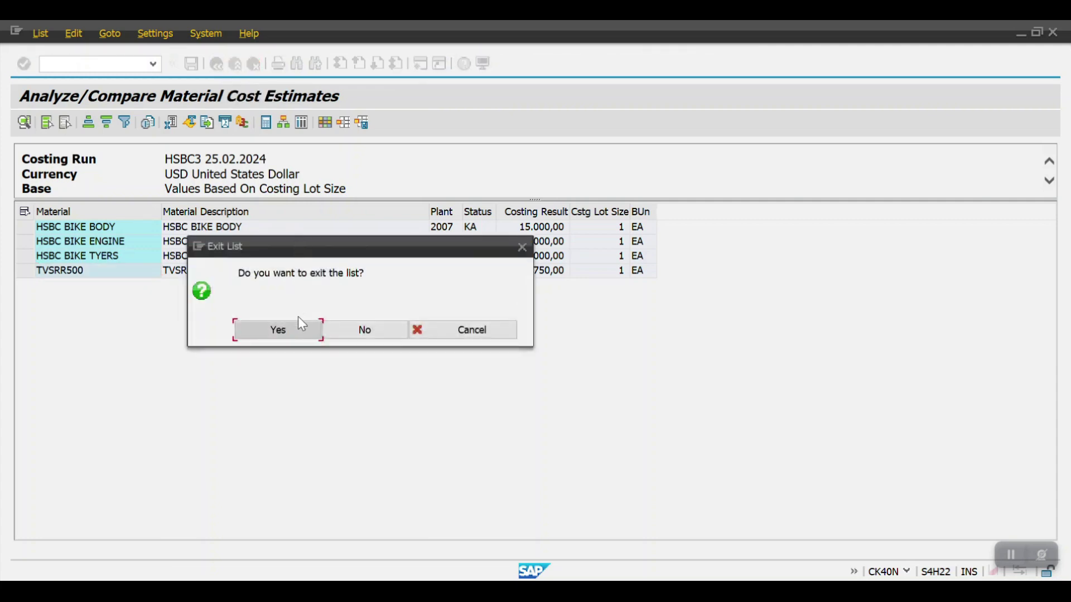
pyautogui.click(301, 331)
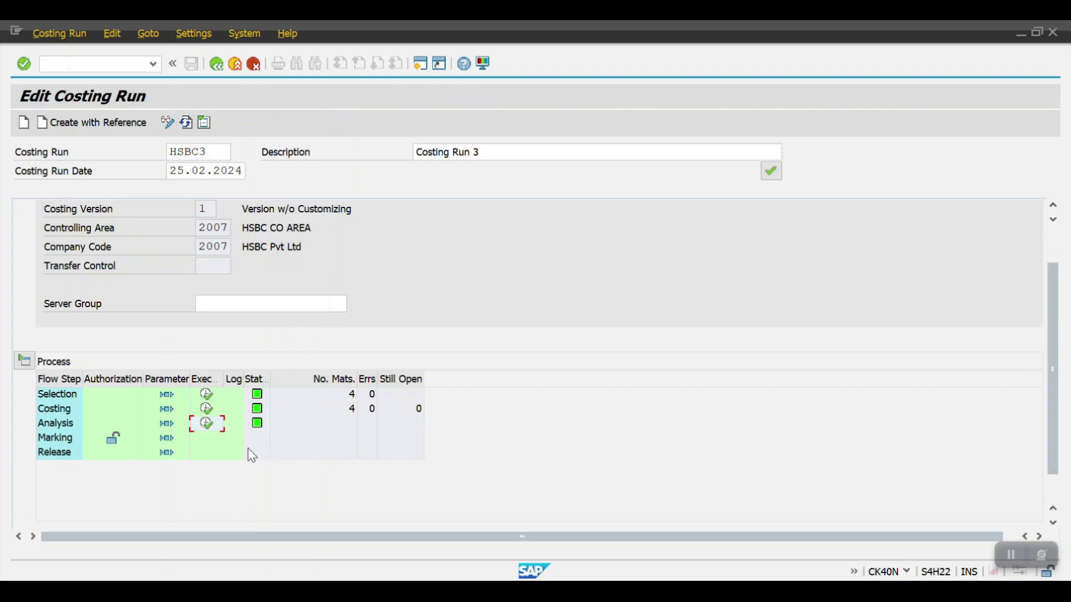
# Save the Marking flow step's parameters with list output and background processing enabled and Test Run off, and return to the costing run
pyautogui.click(169, 440)
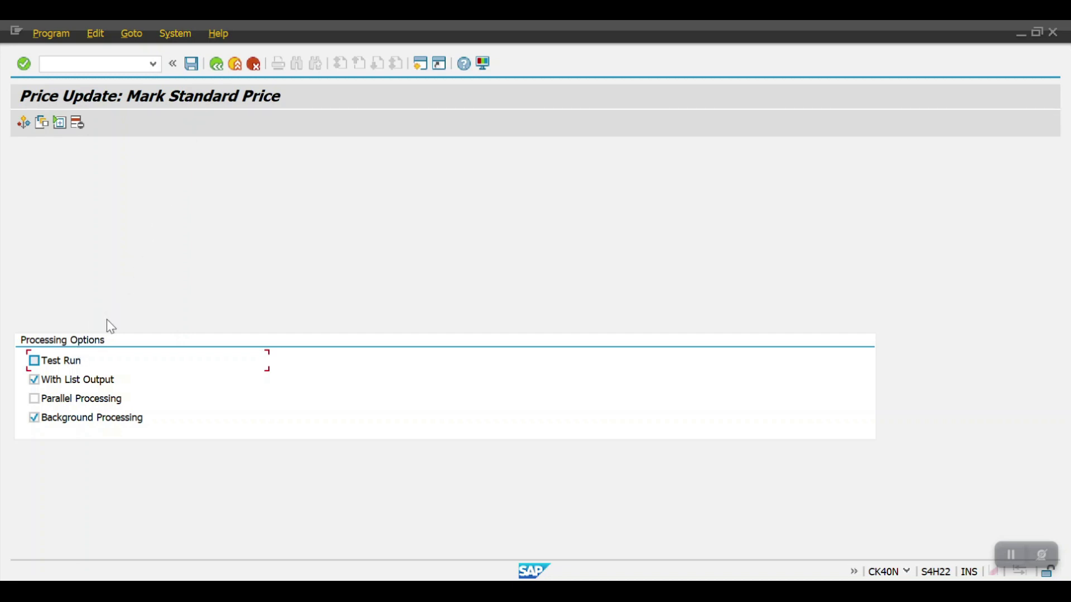
pyautogui.click(193, 65)
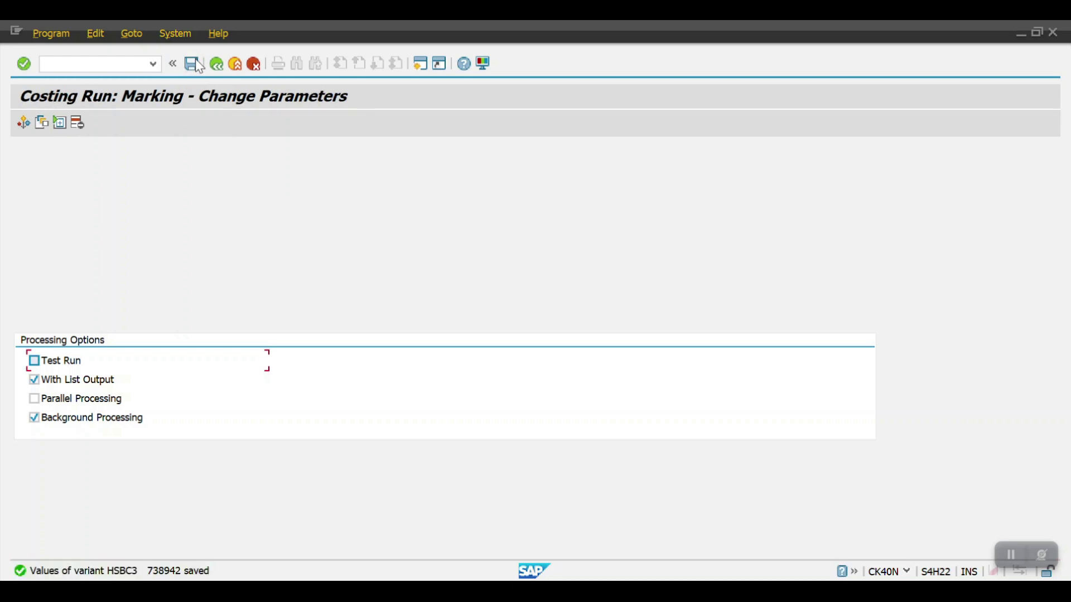
pyautogui.click(216, 64)
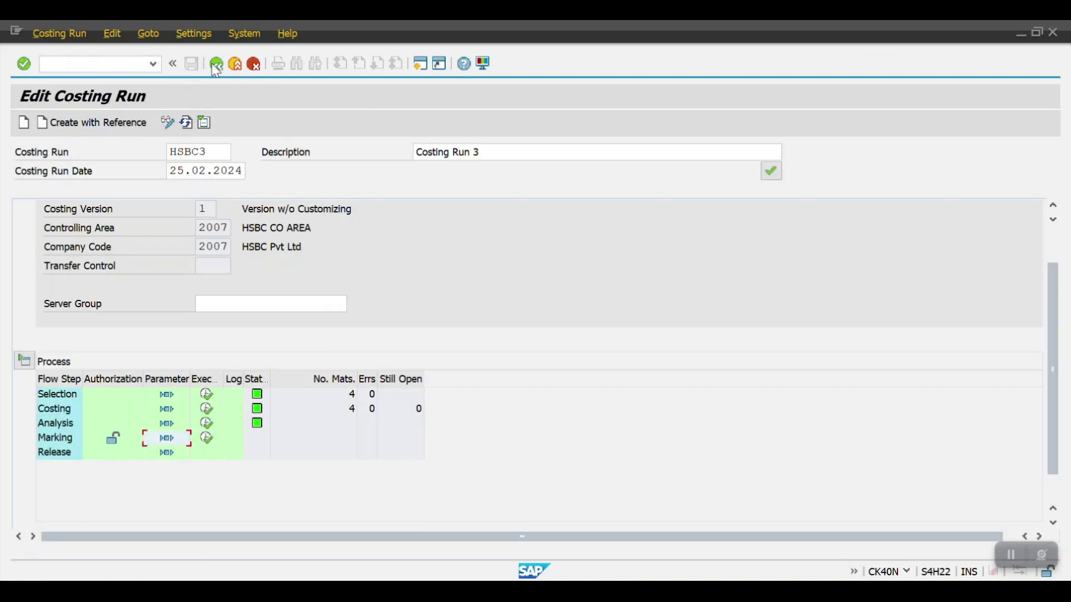
# Execute the Marking flow step as an immediately started background job with output device LP01
pyautogui.click(206, 439)
pyautogui.click(301, 329)
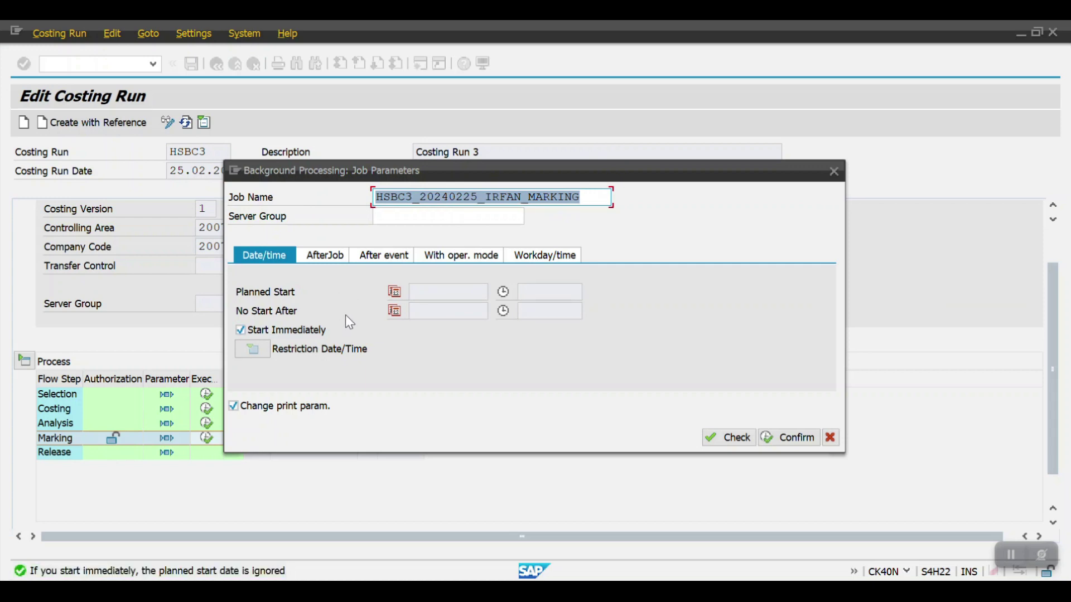
pyautogui.click(772, 439)
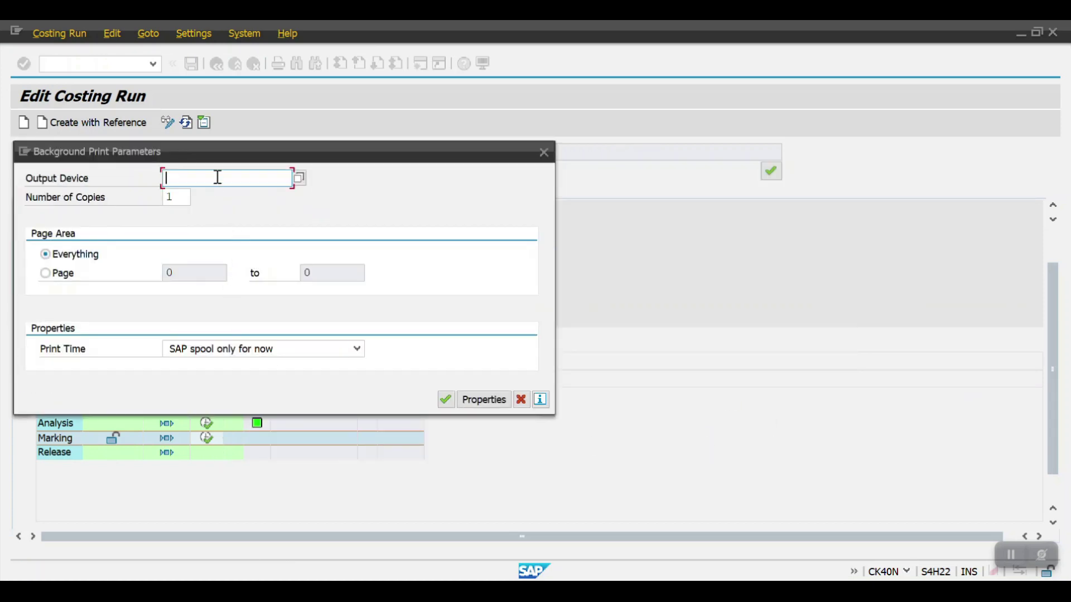
pyautogui.write('lp01')
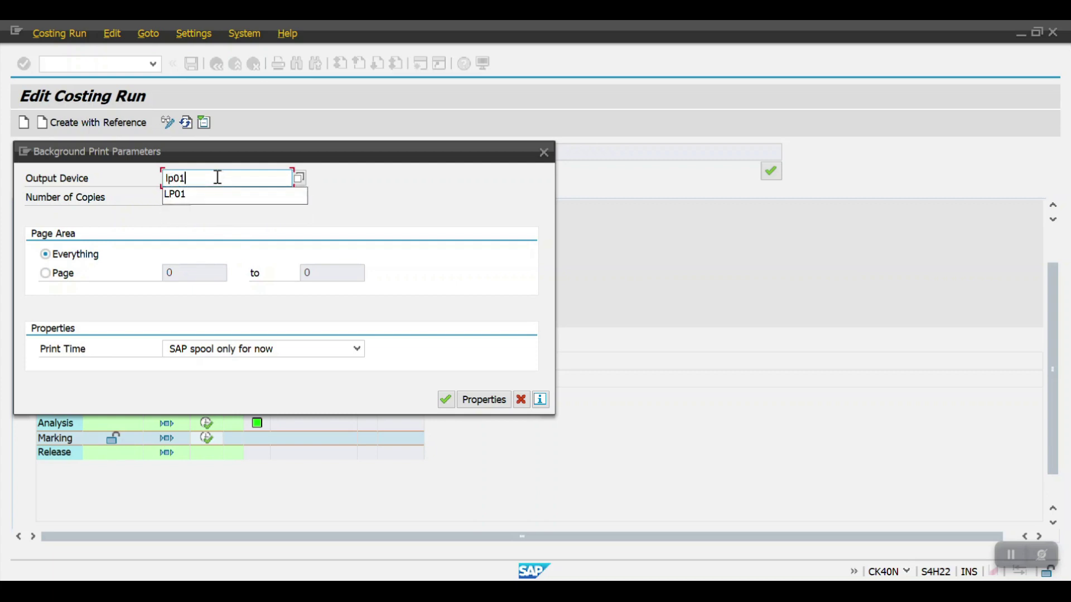
pyautogui.press('Return')
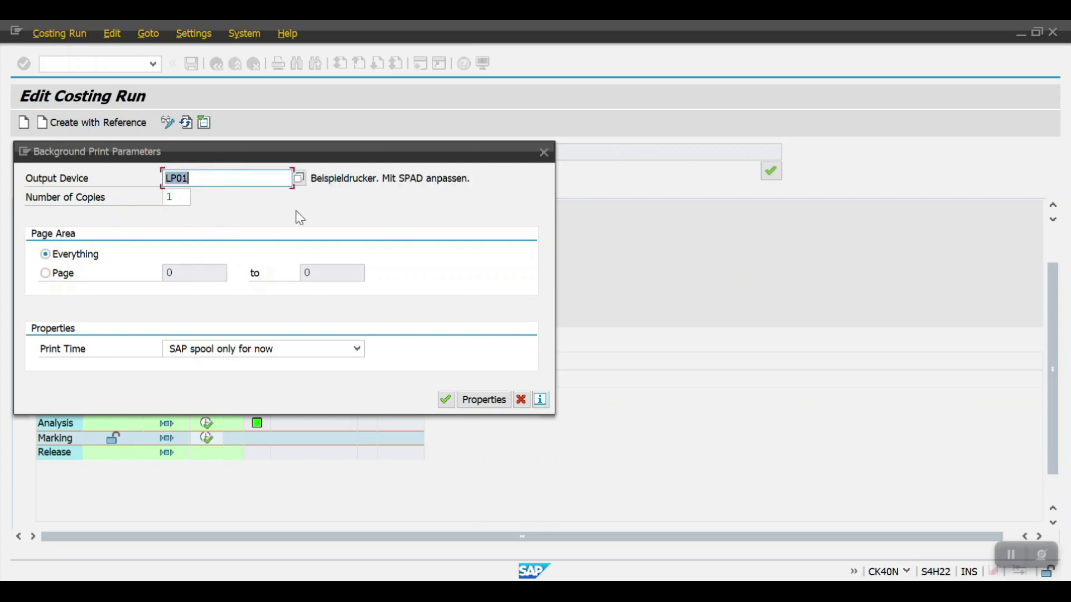
pyautogui.click(445, 398)
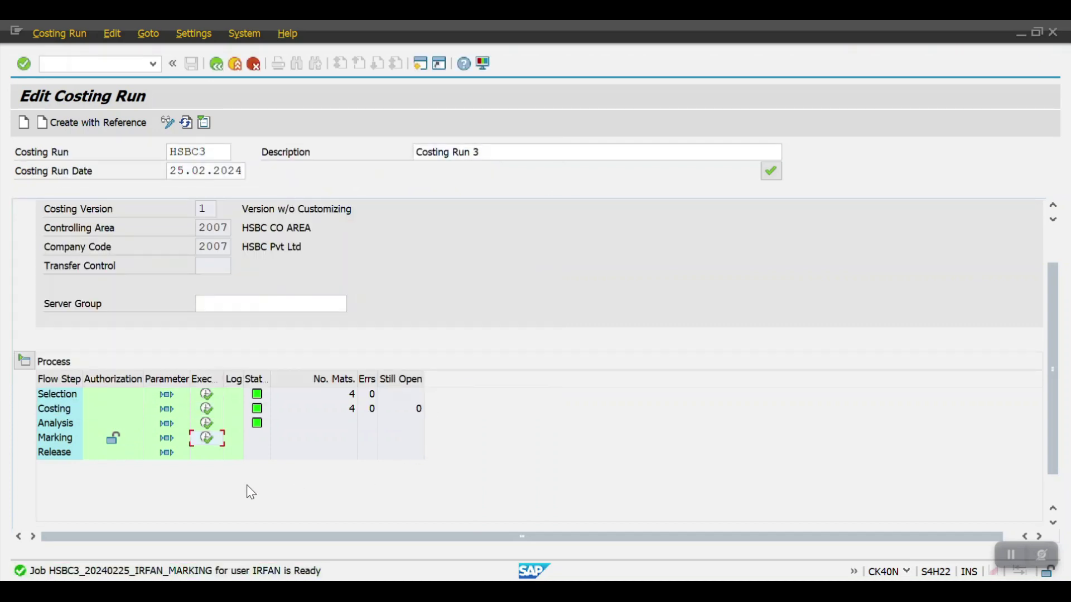
# Refresh the costing run's status, review the Marking log and return to the costing run
pyautogui.click(186, 121)
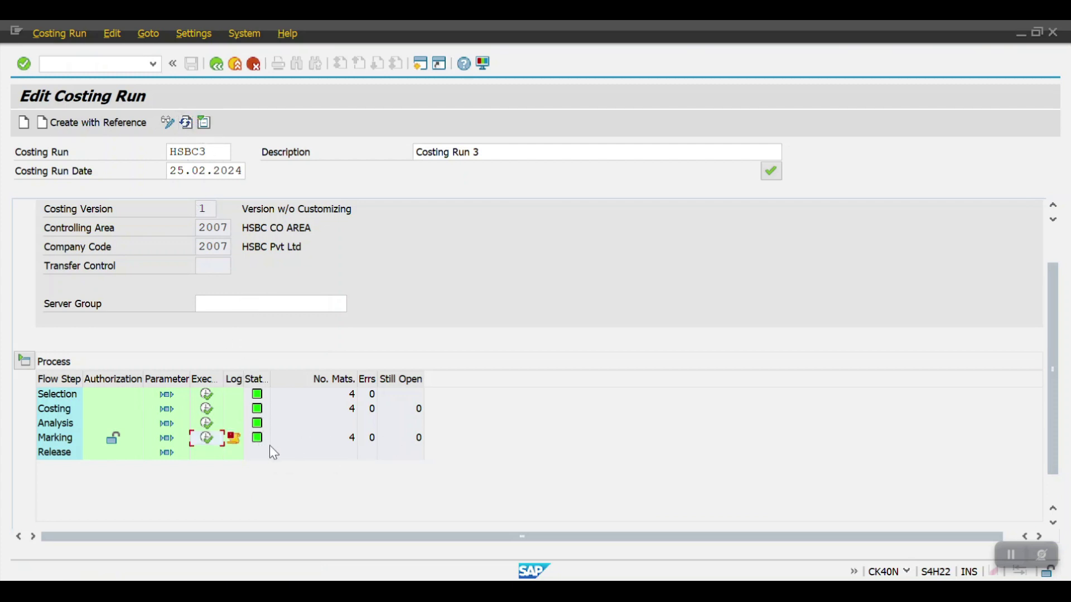
pyautogui.click(235, 440)
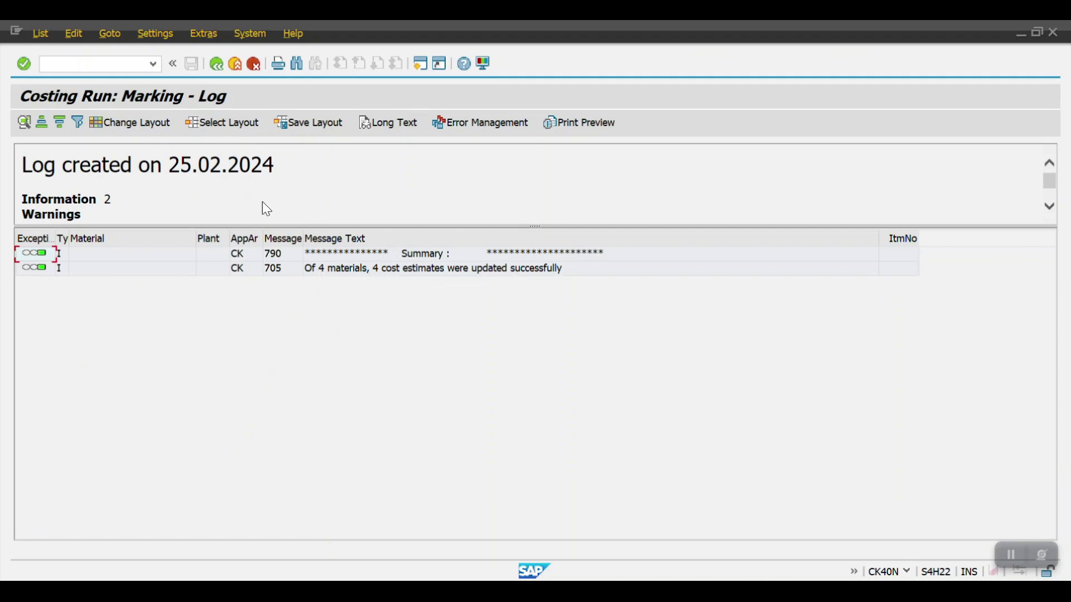
pyautogui.click(216, 64)
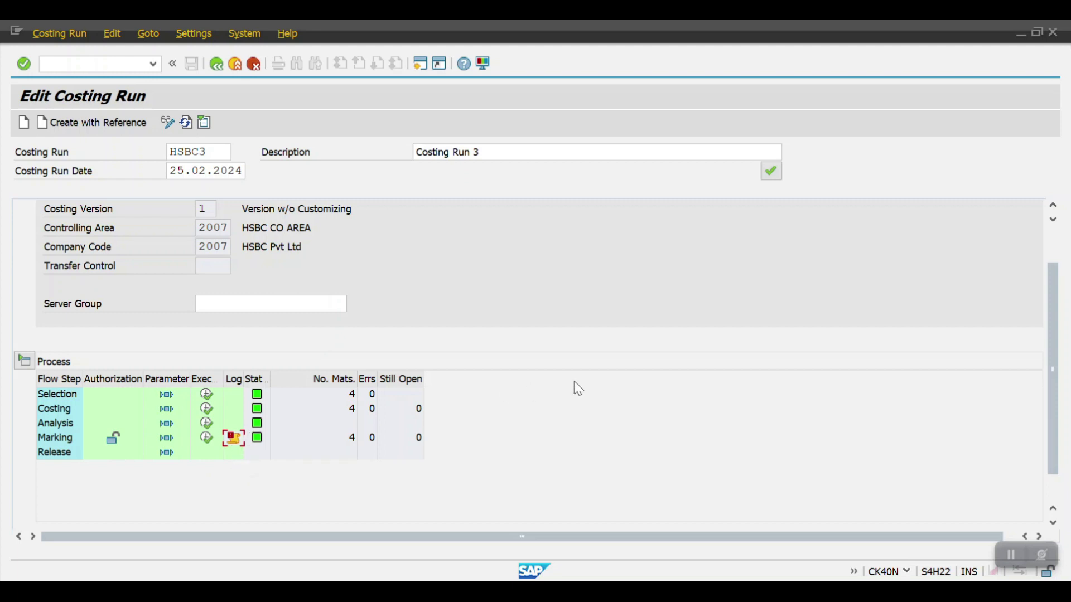
# Switch to the material display transaction MM03 and enter TVSRR500 as the material
pyautogui.press('F3')
pyautogui.write('mm03')
pyautogui.press('Return')
pyautogui.press('BackSpace')
pyautogui.write('tvs')
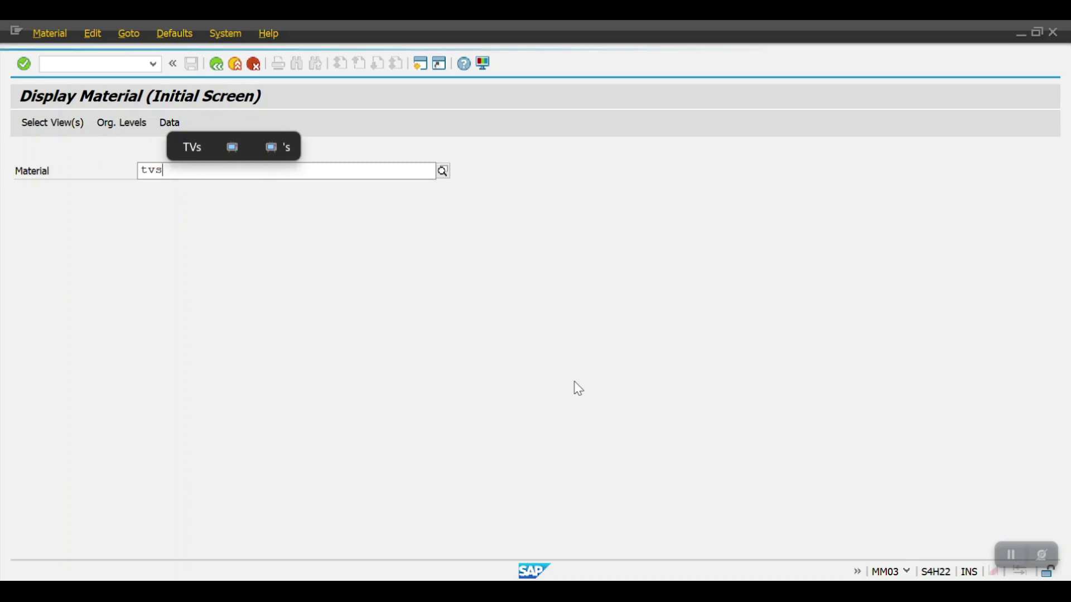
pyautogui.press('Down')
pyautogui.press('Down')
pyautogui.press('Return')
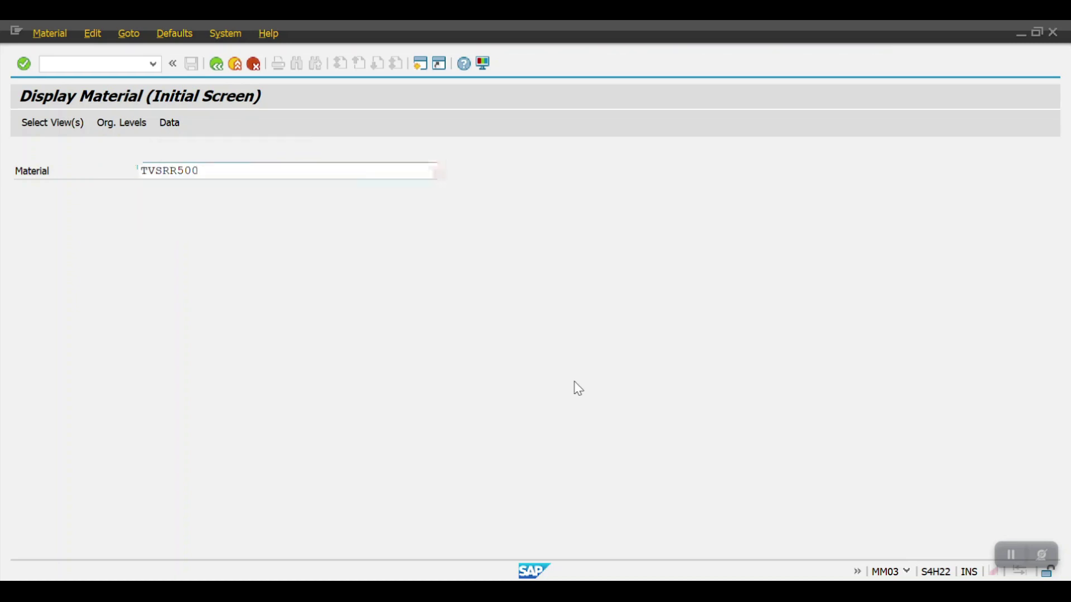
# Display the Costing 2 view of TVSRR500 for plant 2007, check its future planned price and switch back to the costing run
pyautogui.press('Return')
pyautogui.write('2007')
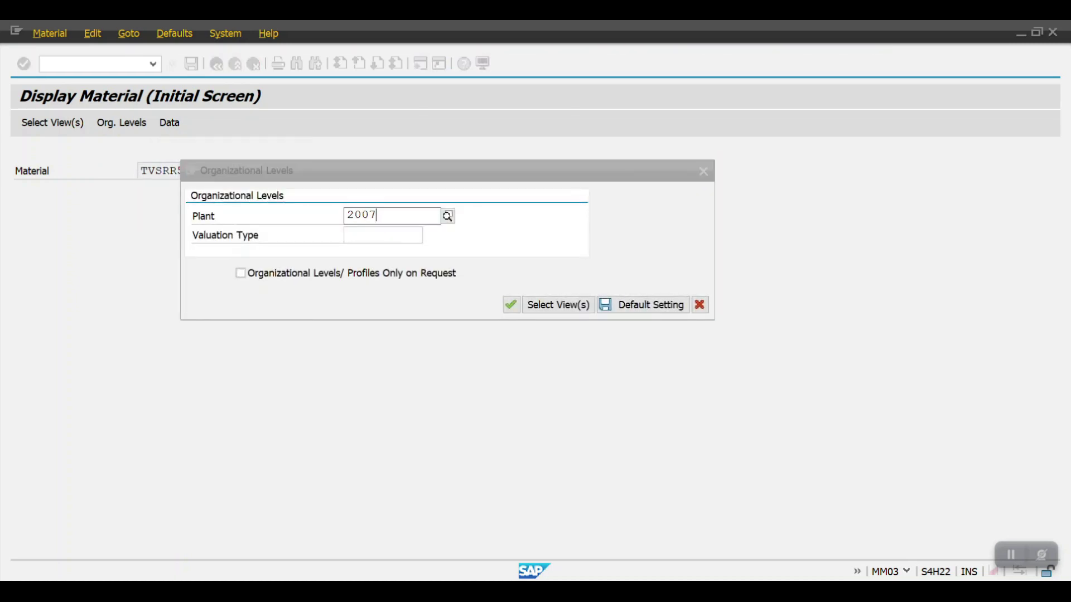
pyautogui.click(573, 305)
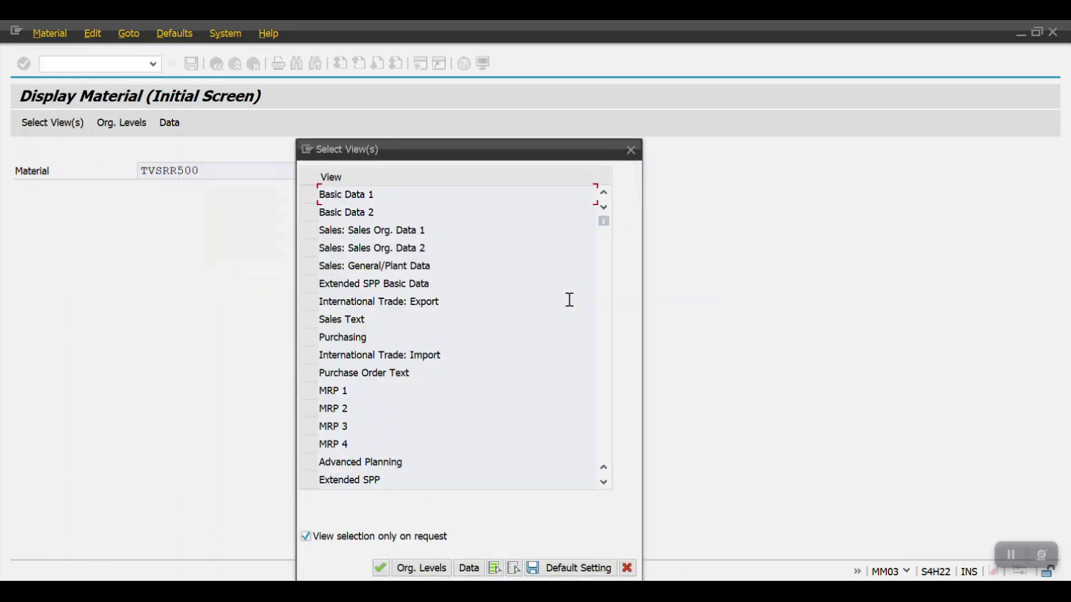
pyautogui.scroll(-3, 416, 411)
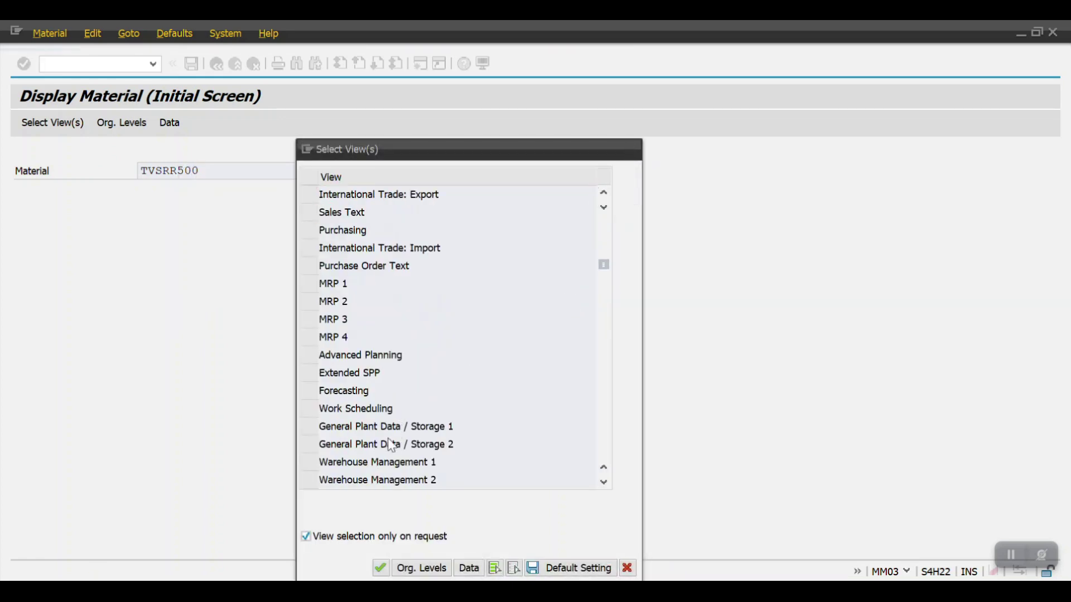
pyautogui.scroll(-1, 385, 441)
pyautogui.click(343, 413)
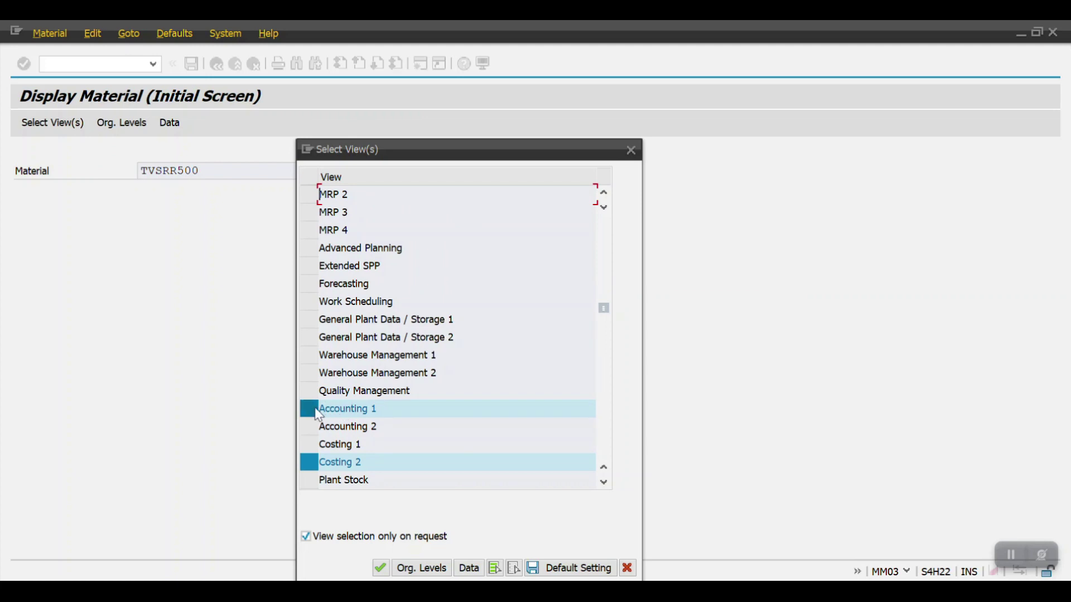
pyautogui.click(380, 567)
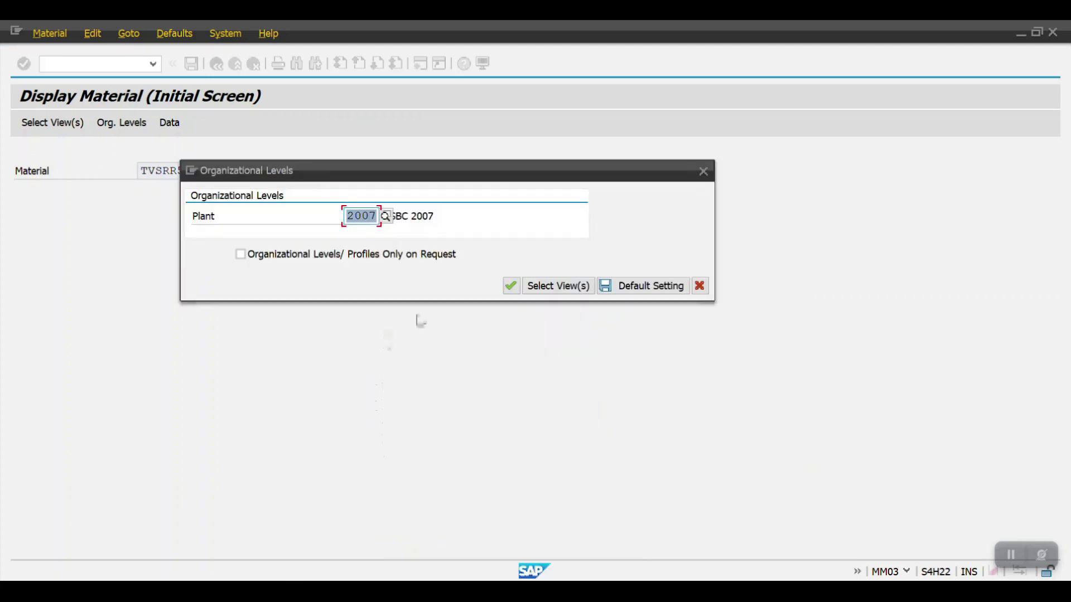
pyautogui.click(511, 286)
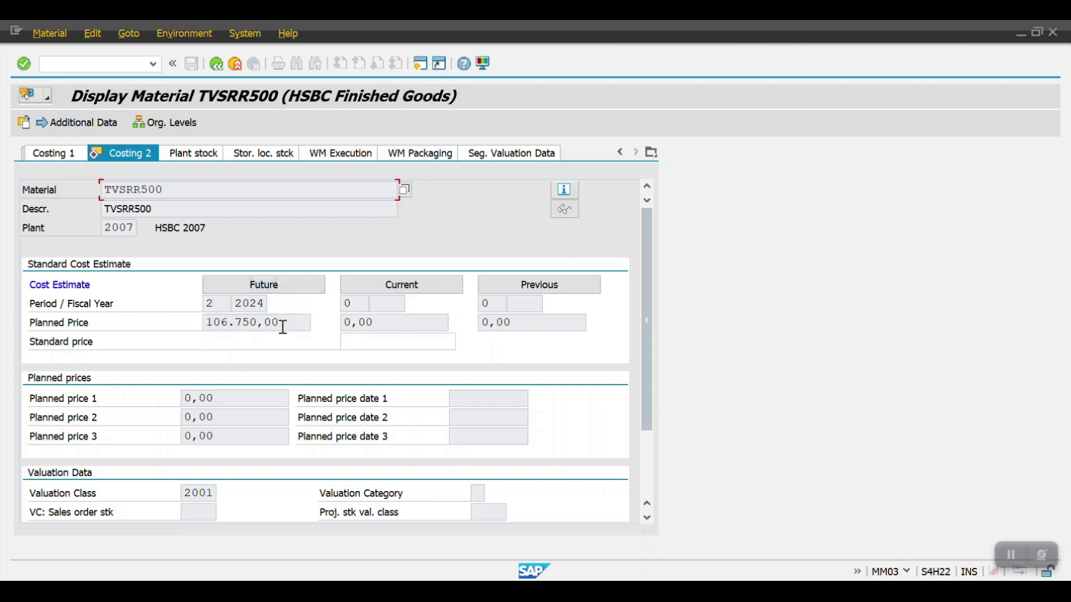
pyautogui.hotkey('alt', 'Tab')
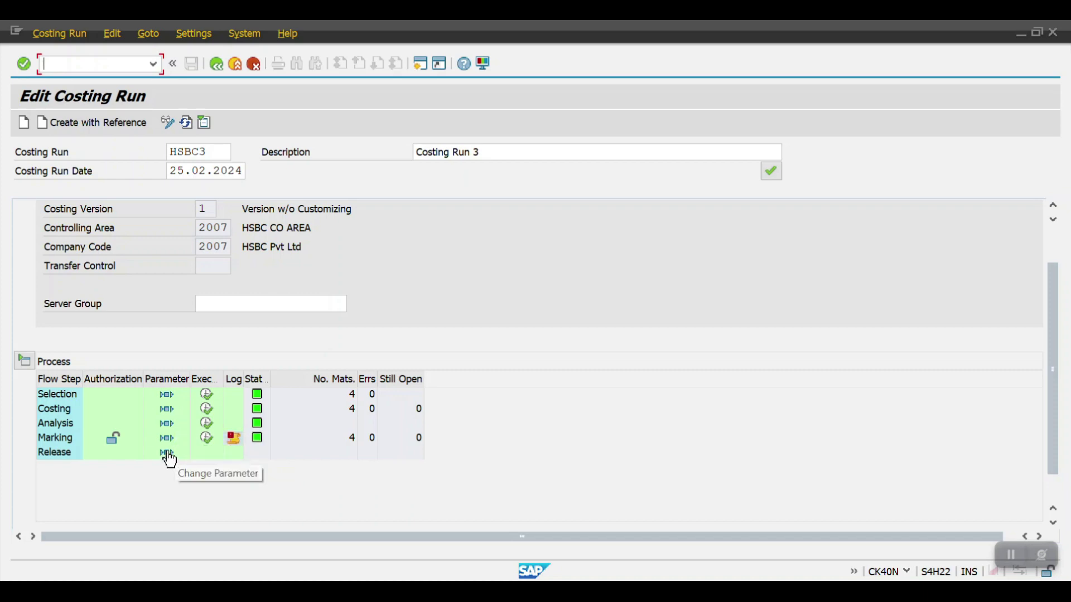
# Turn off Test Run in the Release flow step's parameters, save them and return to the costing run
pyautogui.click(168, 452)
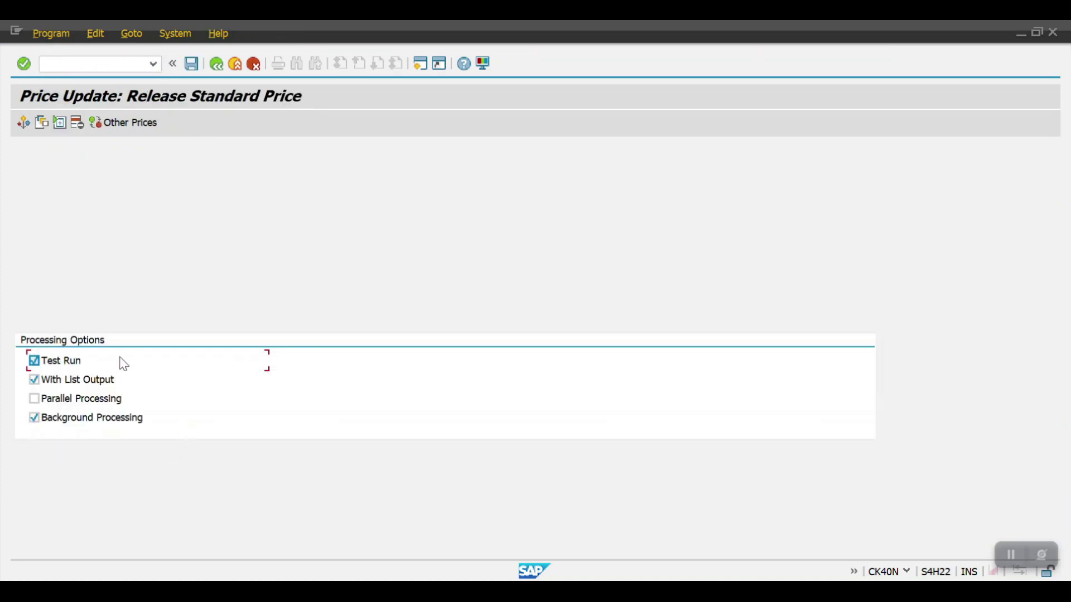
pyautogui.click(70, 366)
pyautogui.click(192, 64)
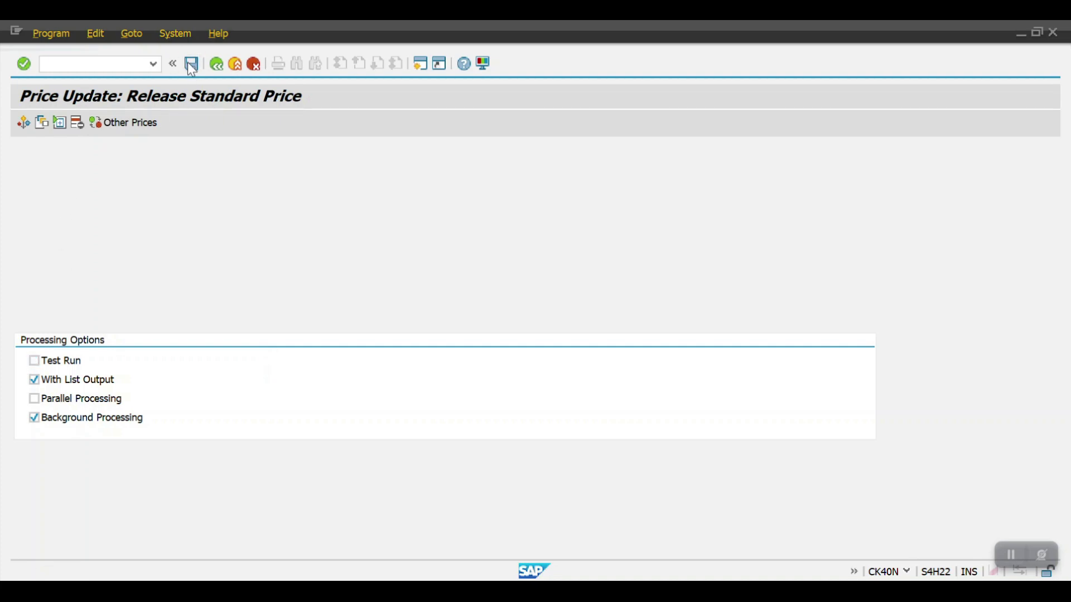
pyautogui.click(217, 70)
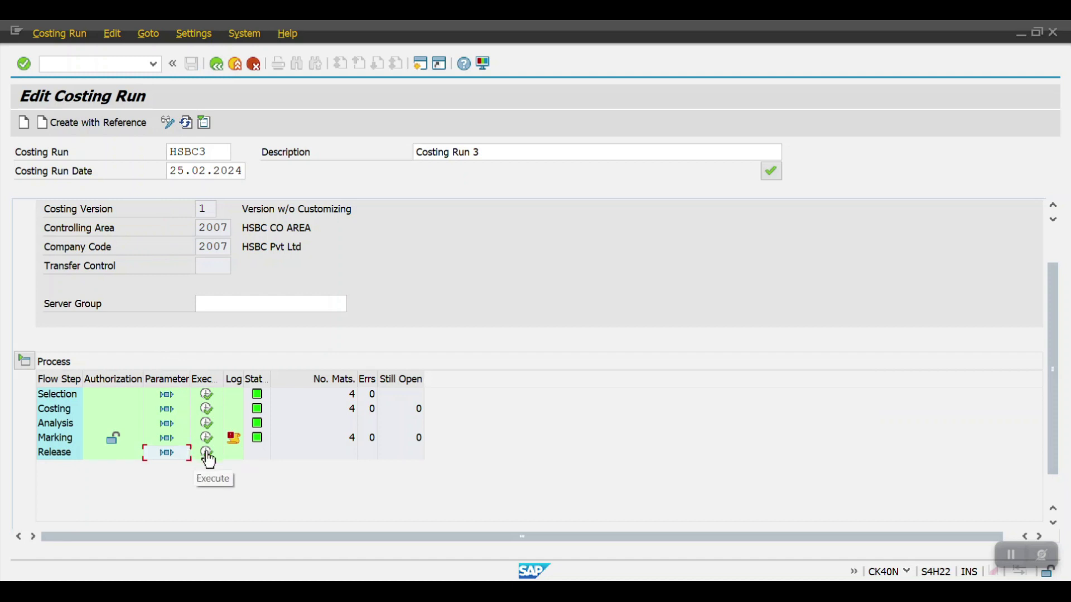
# Execute the Release flow step as a background job, starting immediately and with LP01 as the output device
pyautogui.click(207, 453)
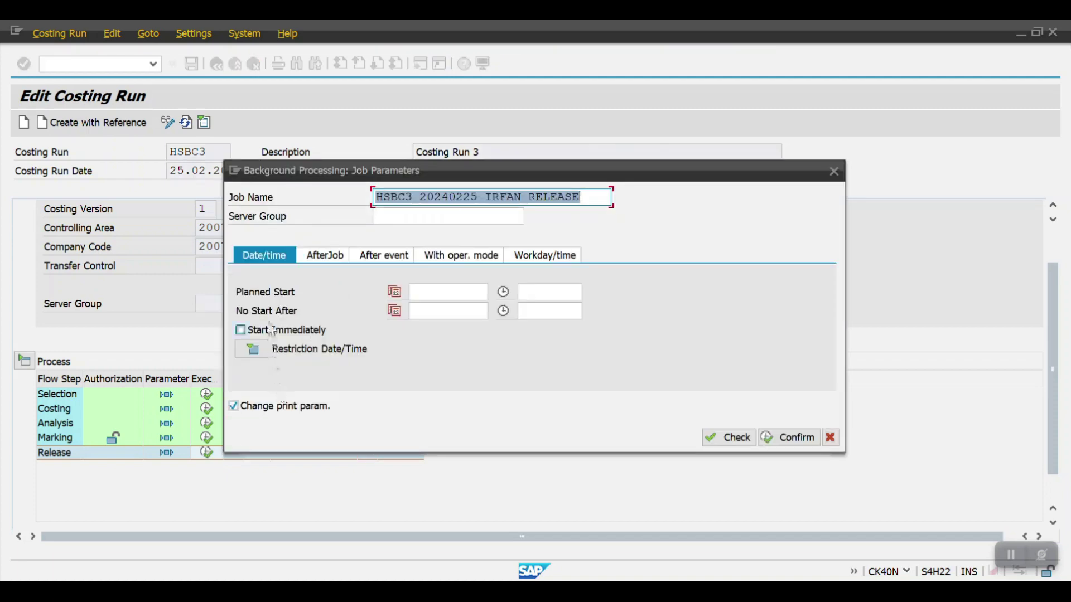
pyautogui.click(273, 333)
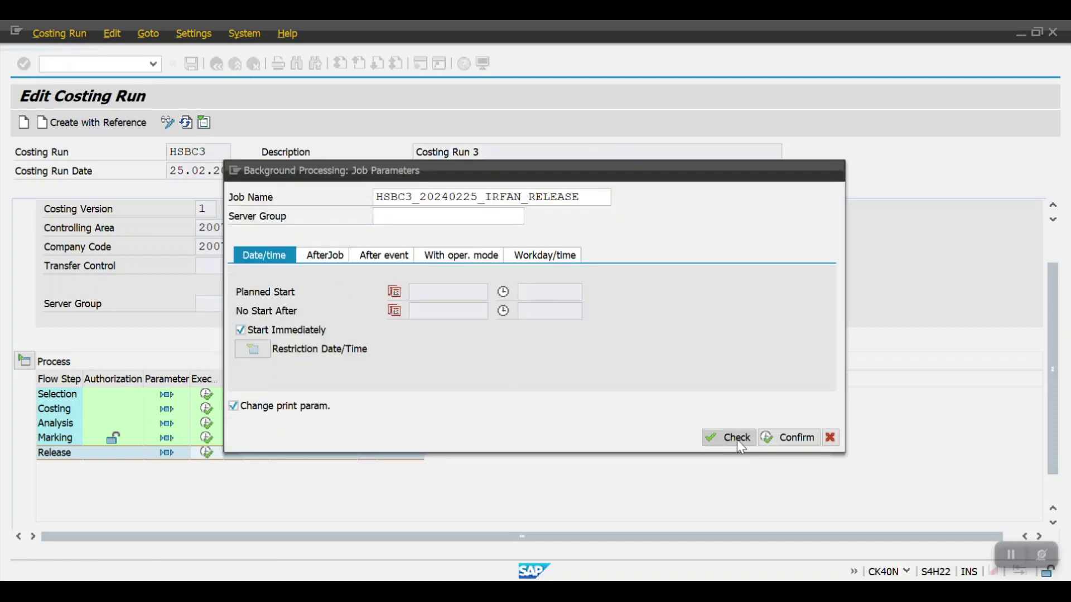
pyautogui.click(782, 437)
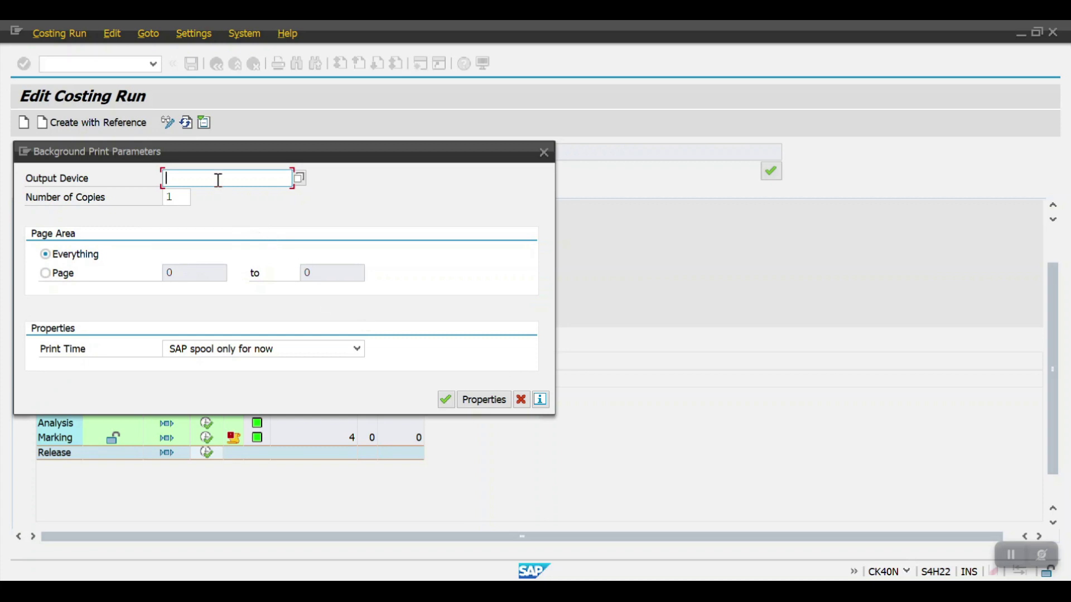
pyautogui.click(213, 175)
pyautogui.click(213, 195)
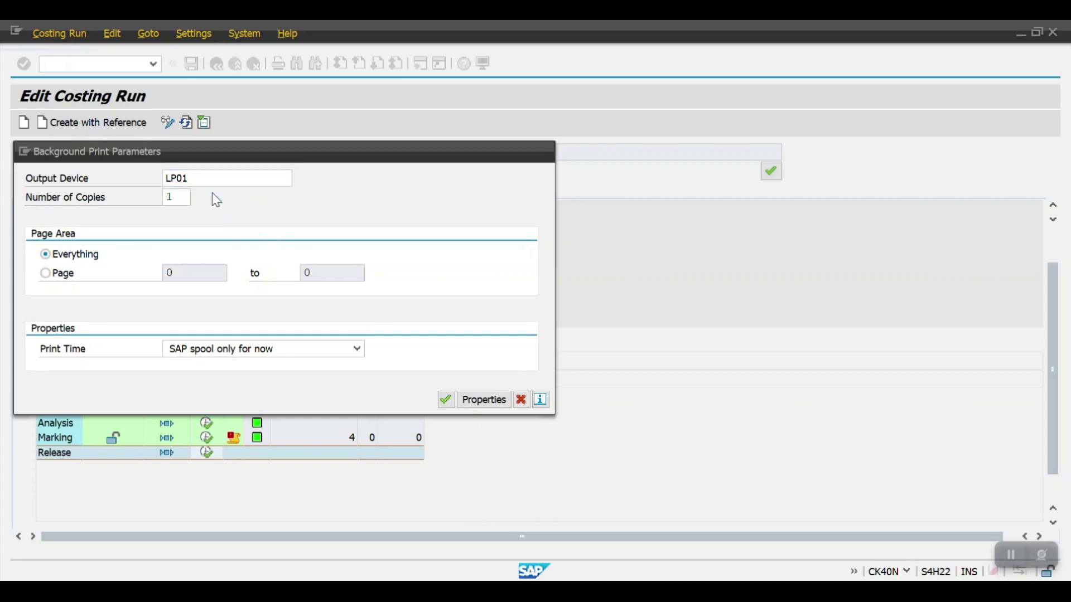
pyautogui.press('Return')
pyautogui.click(446, 406)
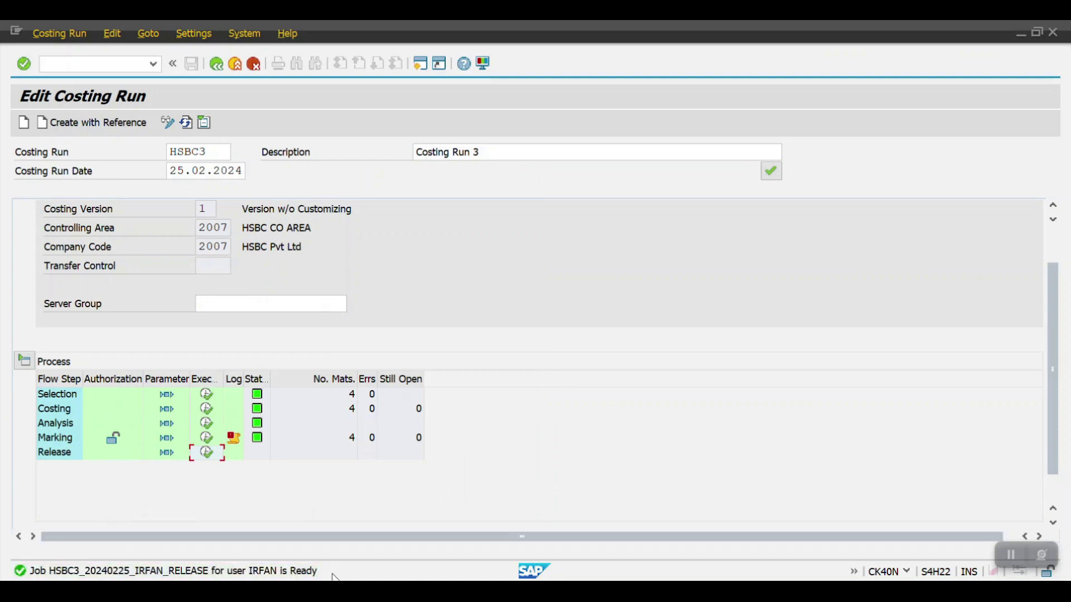
# Refresh the costing run's status, review the Release log and return to the costing run
pyautogui.click(189, 122)
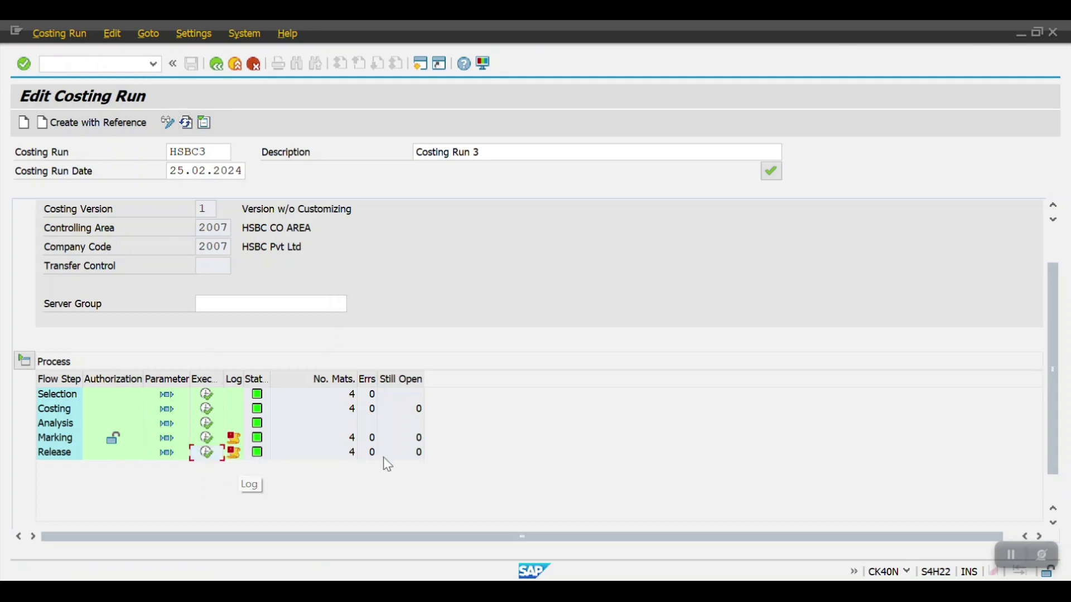
pyautogui.click(234, 453)
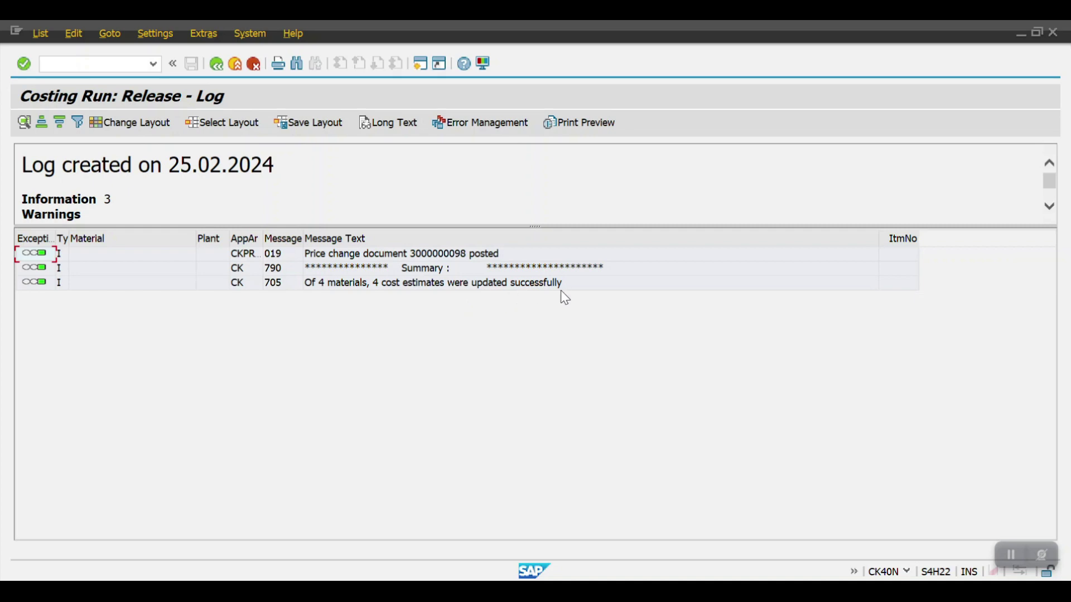
pyautogui.click(217, 65)
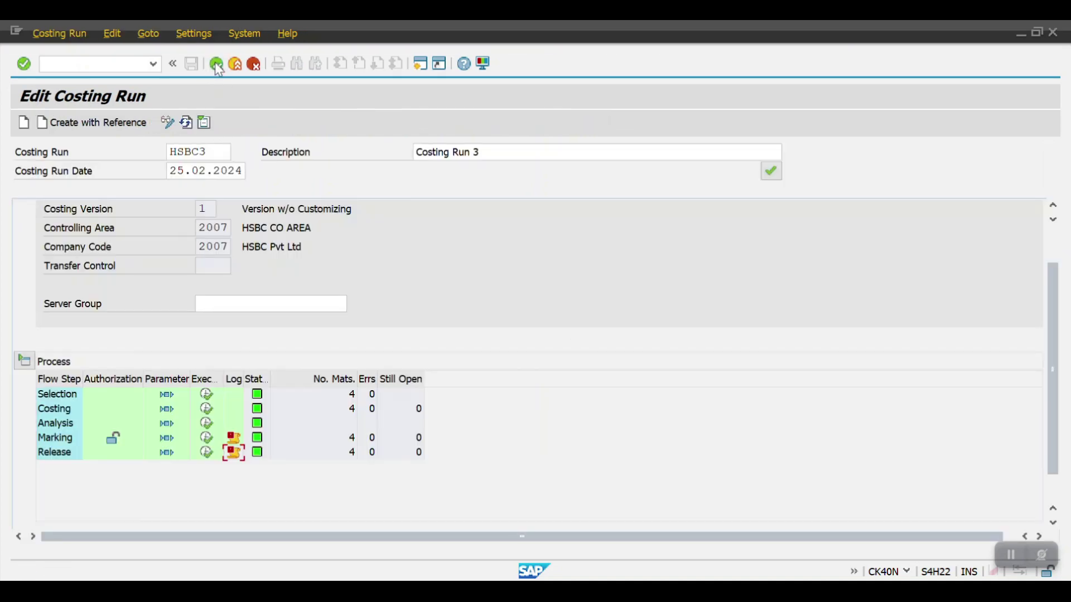
# Switch to the material display session, exit it and restart MM03 for TVSRR500 to open the view selection
pyautogui.hotkey('alt', 'Tab')
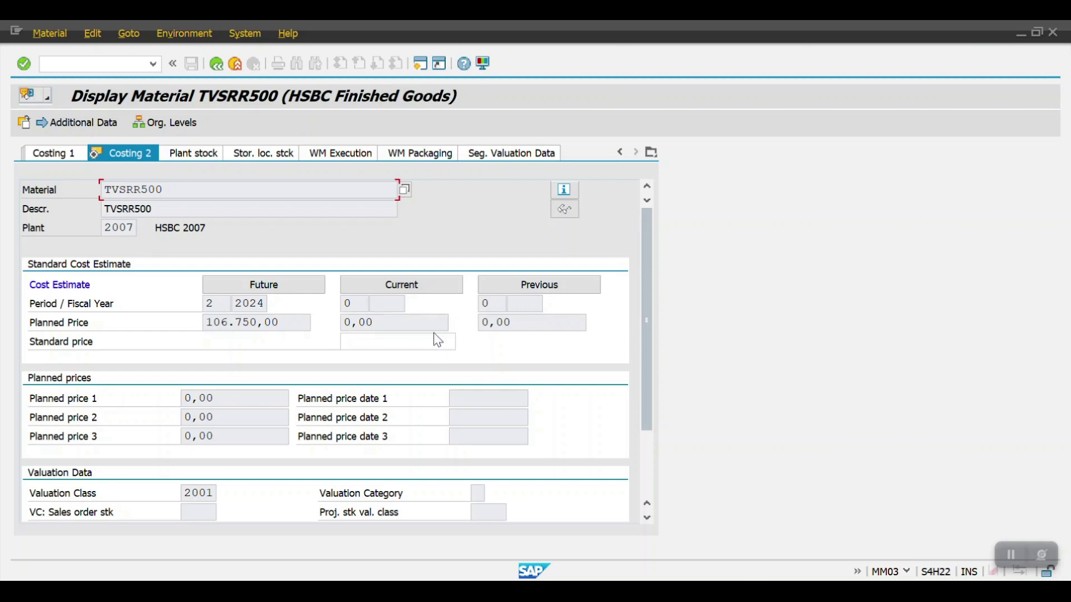
pyautogui.hotkey('shift', 'F3')
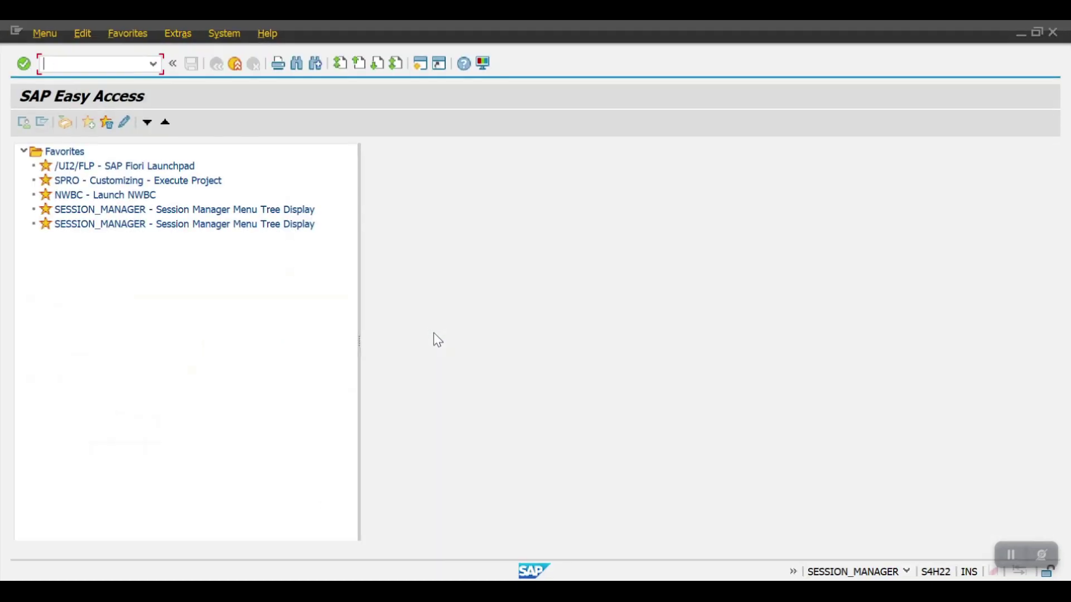
pyautogui.write('mm')
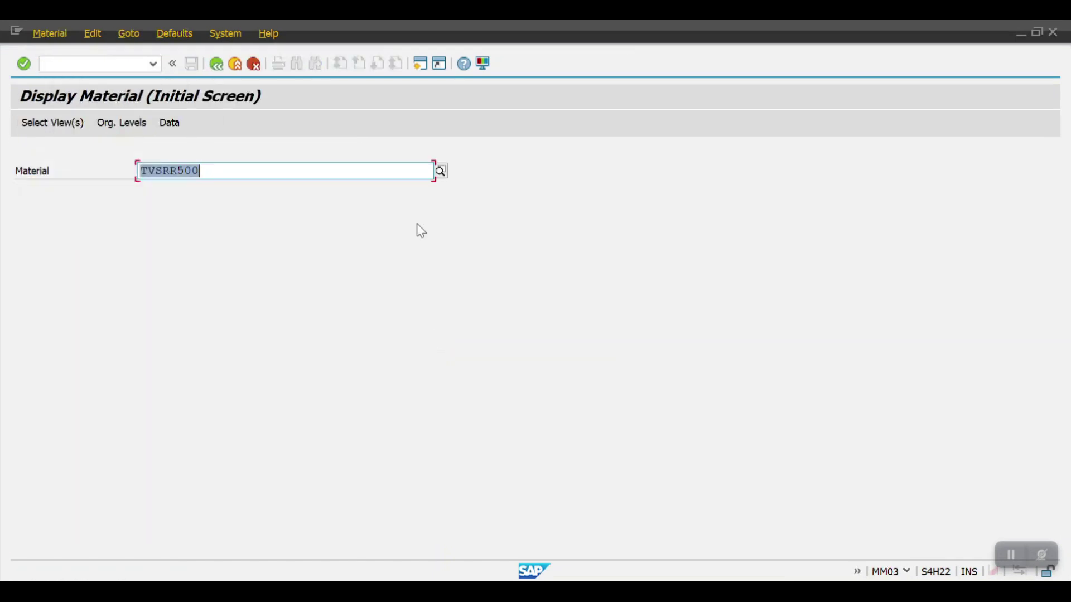
pyautogui.press('Return')
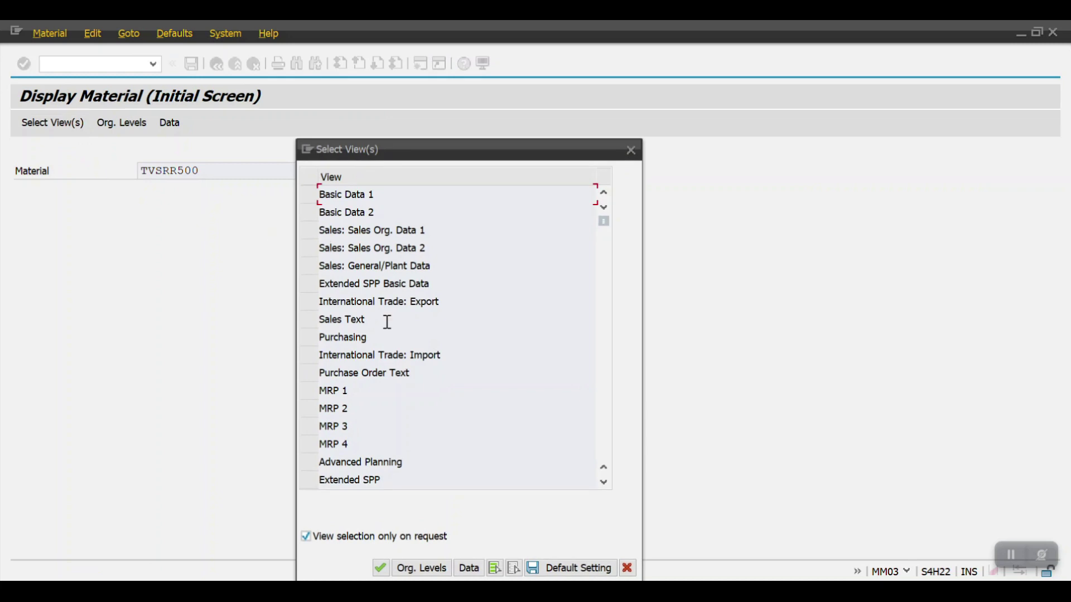
# Deselect the Accounting 1 view and display the Costing 2 view of TVSRR500 for plant 2007
pyautogui.scroll(-2, 433, 360)
pyautogui.scroll(-1, 435, 360)
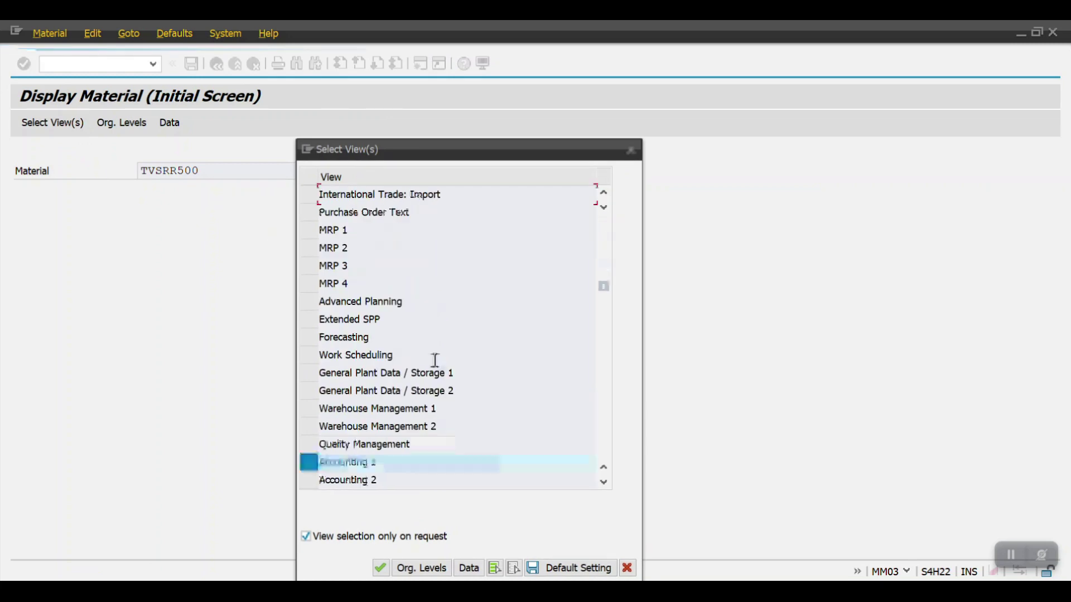
pyautogui.scroll(-1, 427, 378)
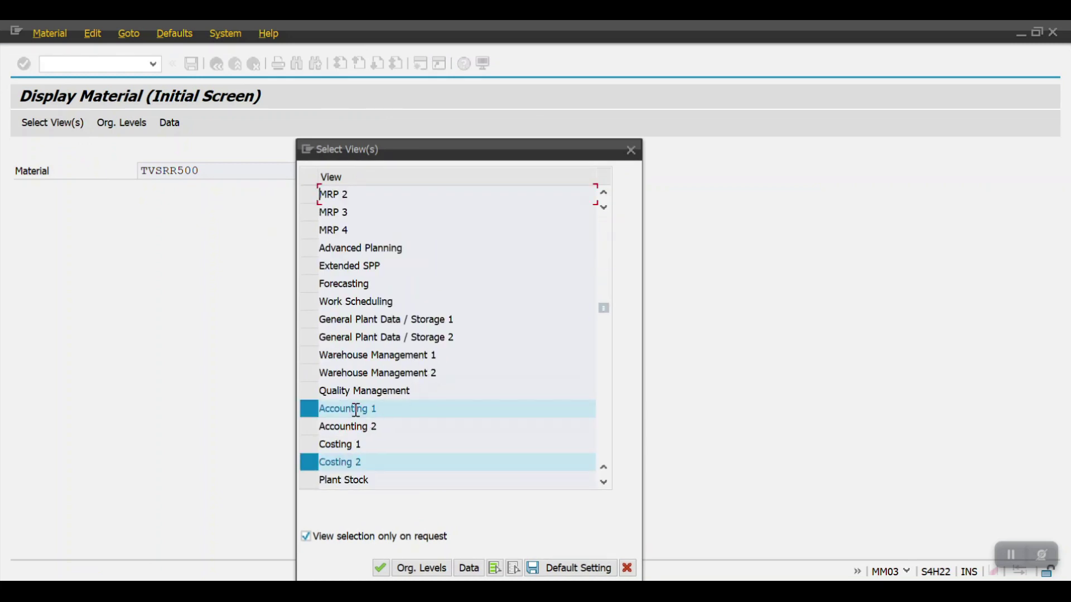
pyautogui.click(325, 411)
pyautogui.click(422, 566)
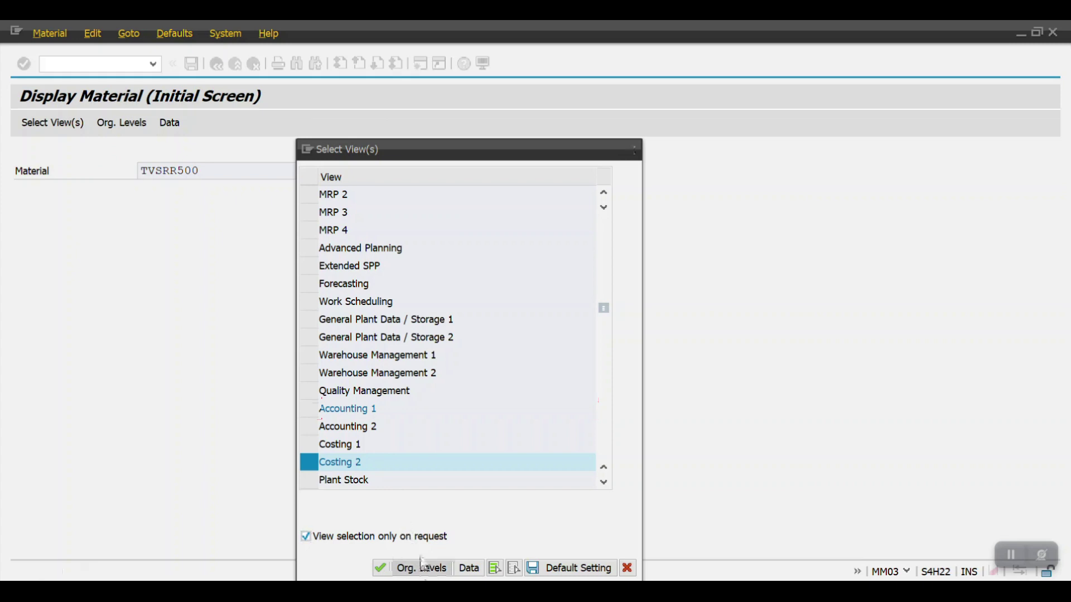
pyautogui.write('2007')
pyautogui.press('Return')
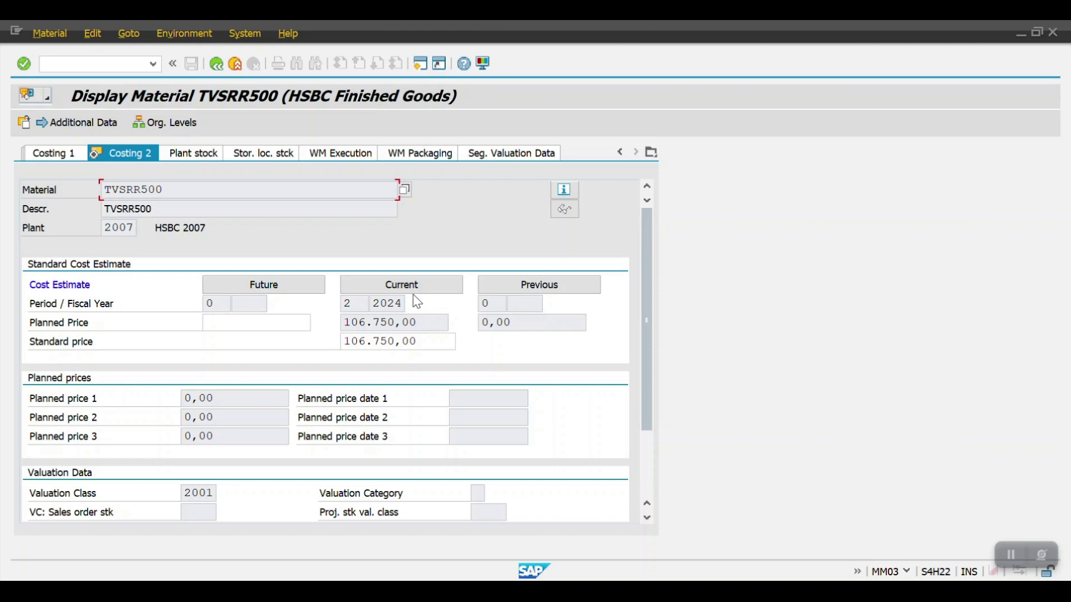
# Compare the standard cost estimate of TVSRR500 between the two MM03 sessions and switch back to the costing run
pyautogui.press('Return')
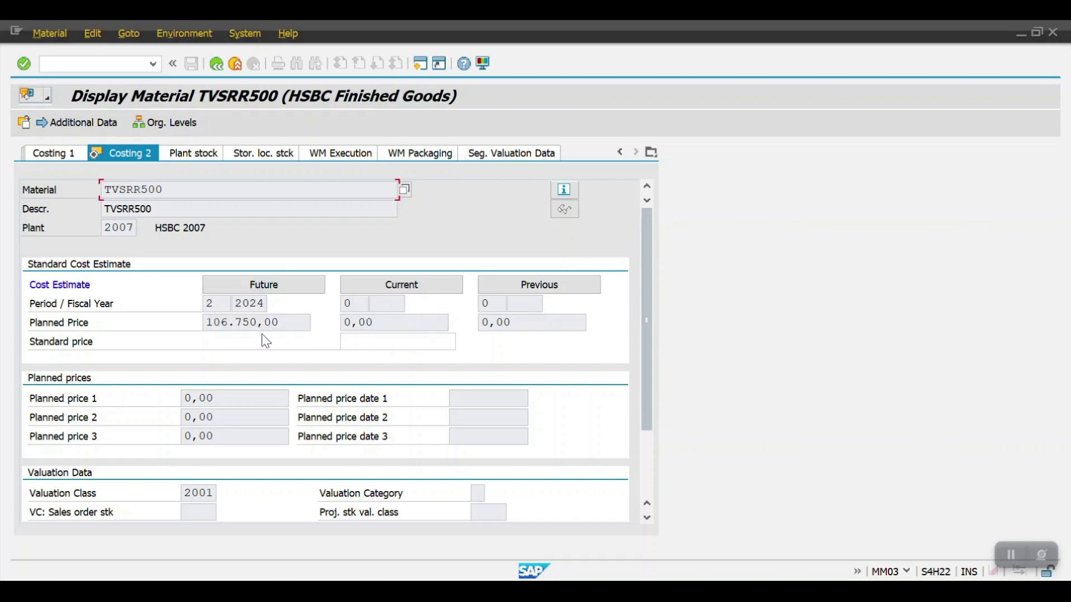
pyautogui.hotkey('alt', 'Tab')
pyautogui.hotkey('alt', 'Tab')
pyautogui.hotkey('alt', 'Tab')
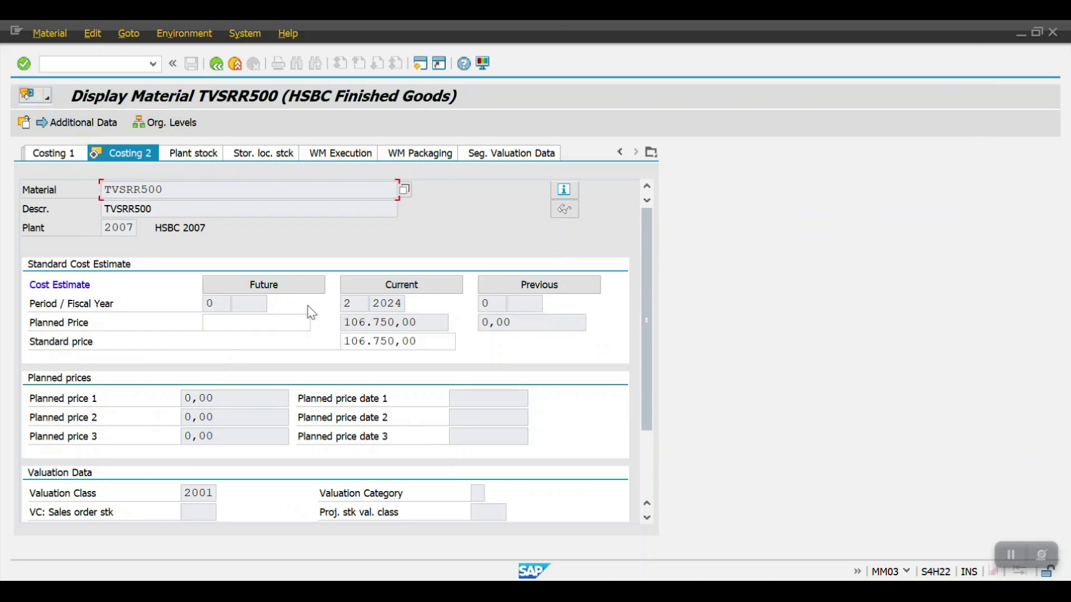
pyautogui.moveTo(172, 563)
pyautogui.click(182, 540)
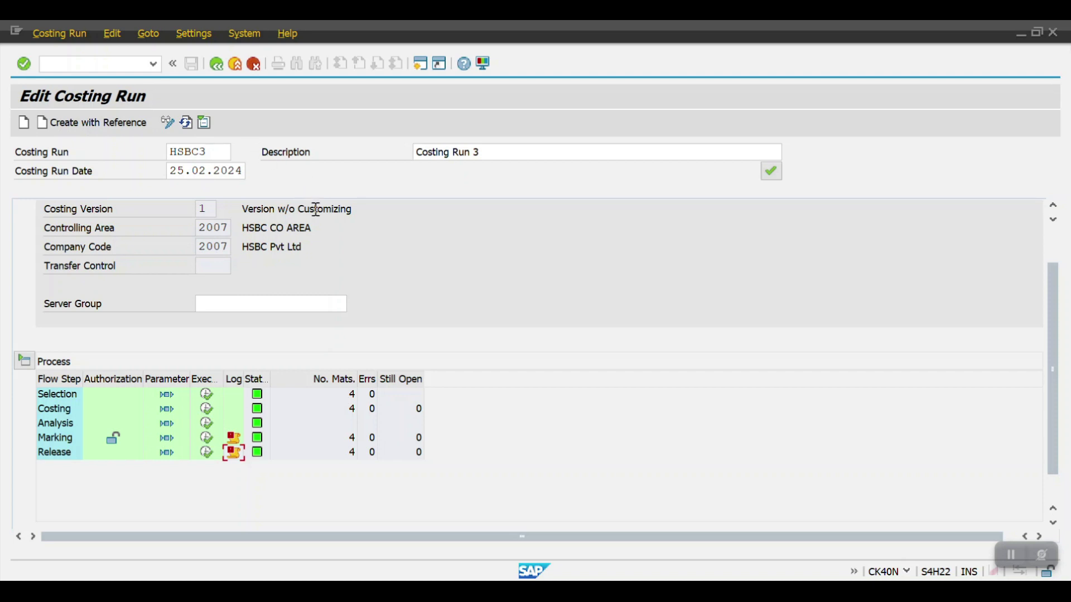
# Open the costing run deletion transaction CK44 in another session
pyautogui.press('F3')
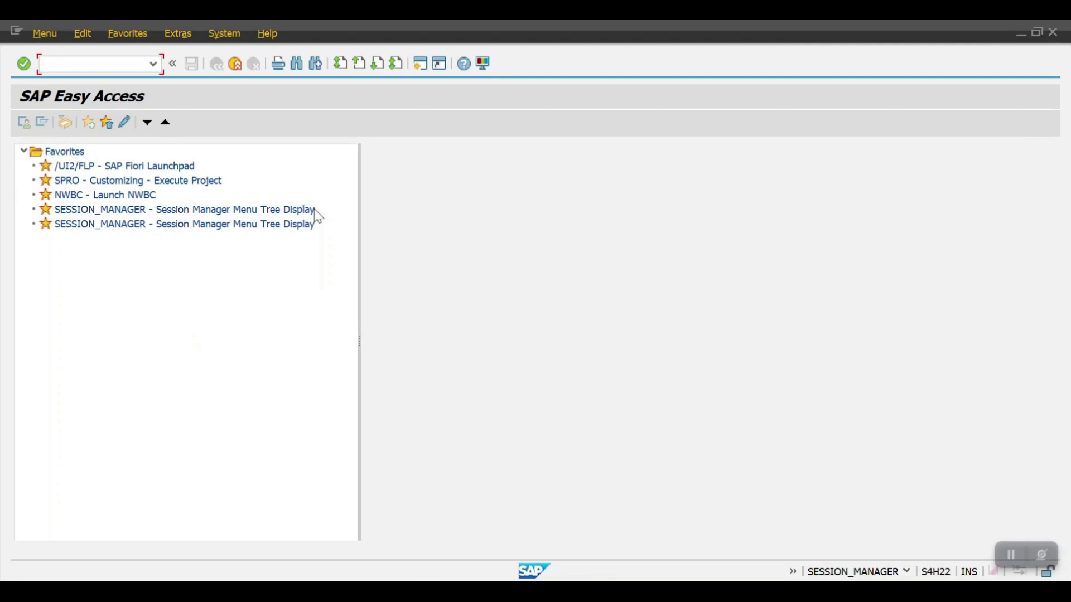
pyautogui.write('ck44')
pyautogui.press('Return')
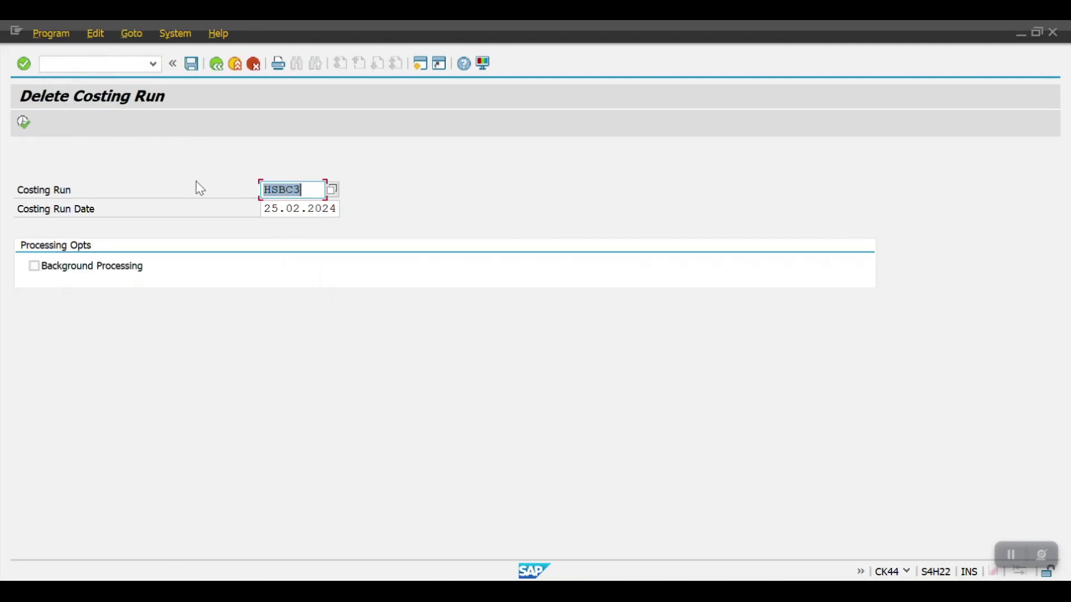
# Switch back to the Edit Costing Run session, restart CK40N there and select the costing run name HSBC3
pyautogui.press('F3')
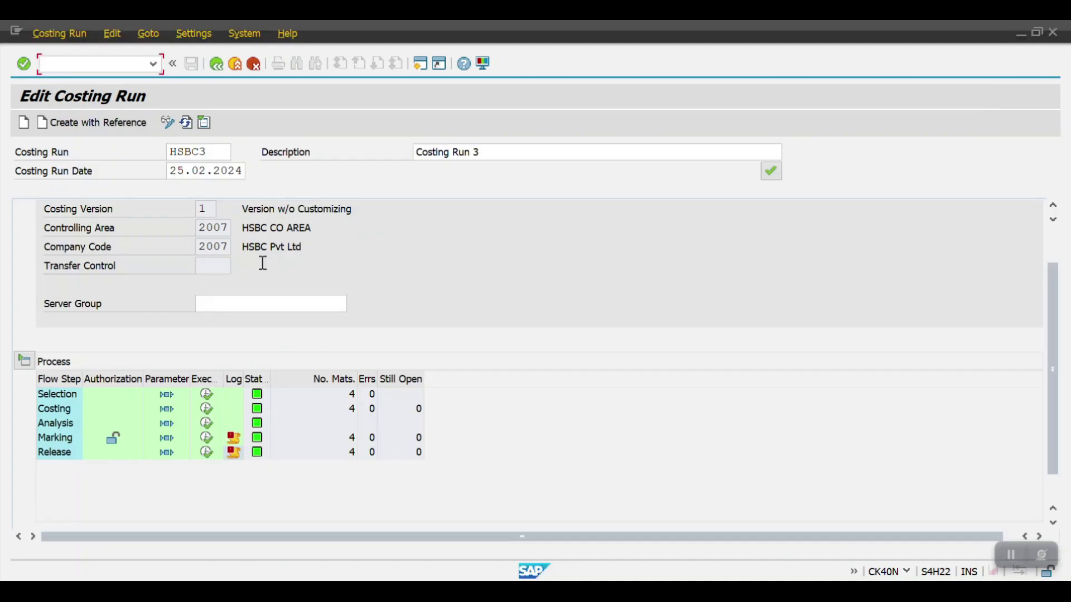
pyautogui.click(217, 65)
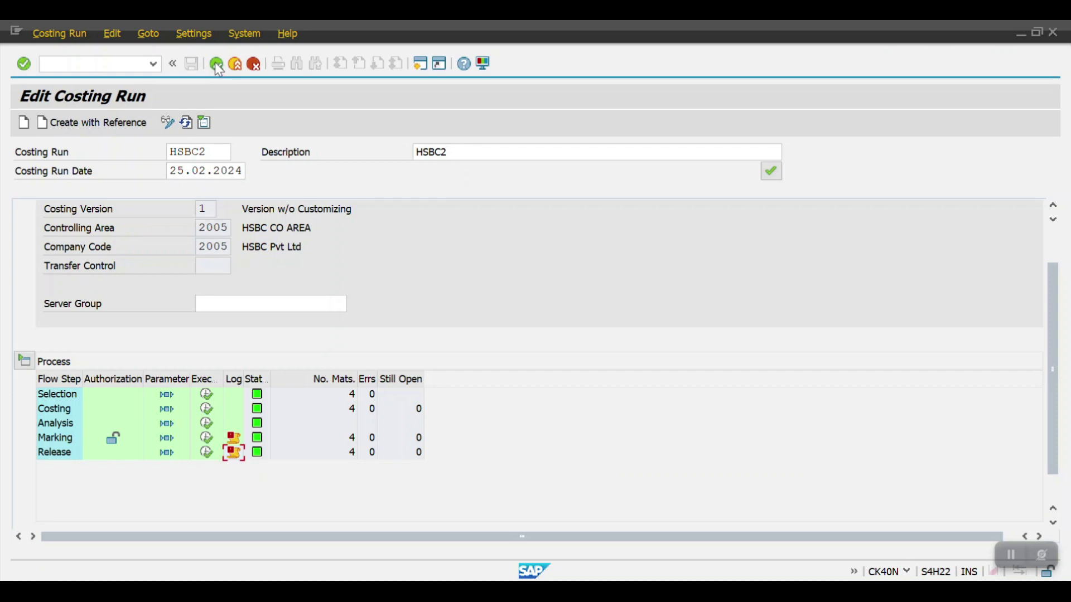
pyautogui.click(217, 64)
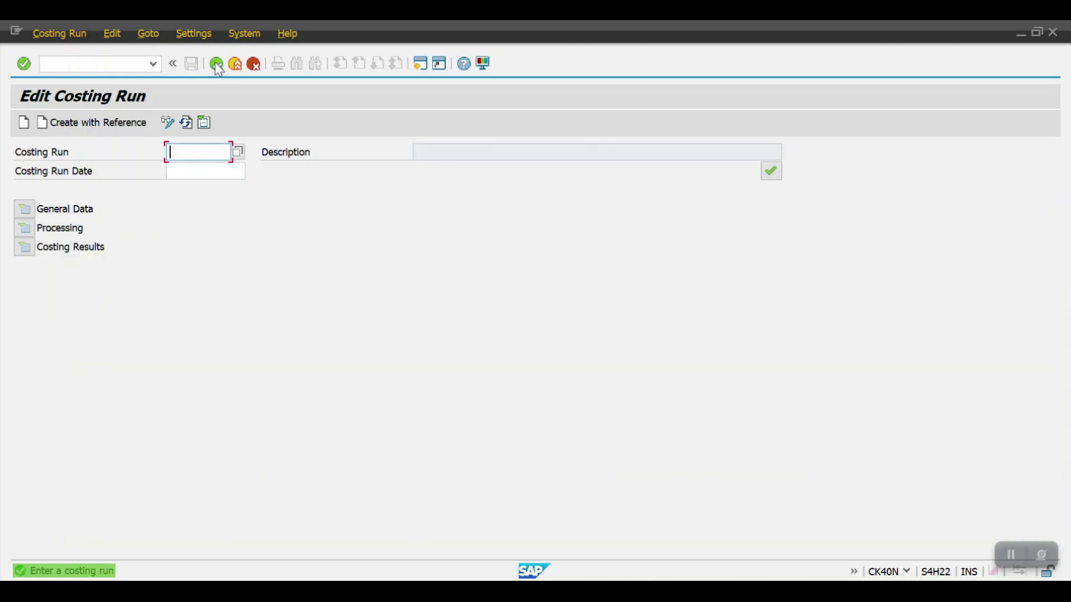
pyautogui.click(101, 62)
pyautogui.write('/n')
pyautogui.press('Return')
pyautogui.write('ck40')
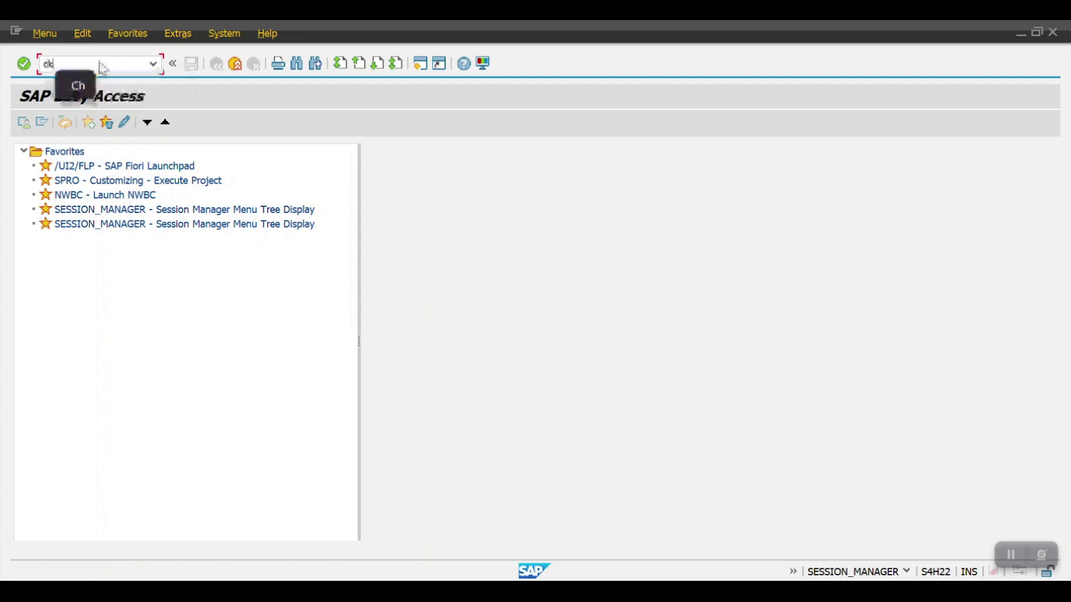
pyautogui.write('n')
pyautogui.press('Return')
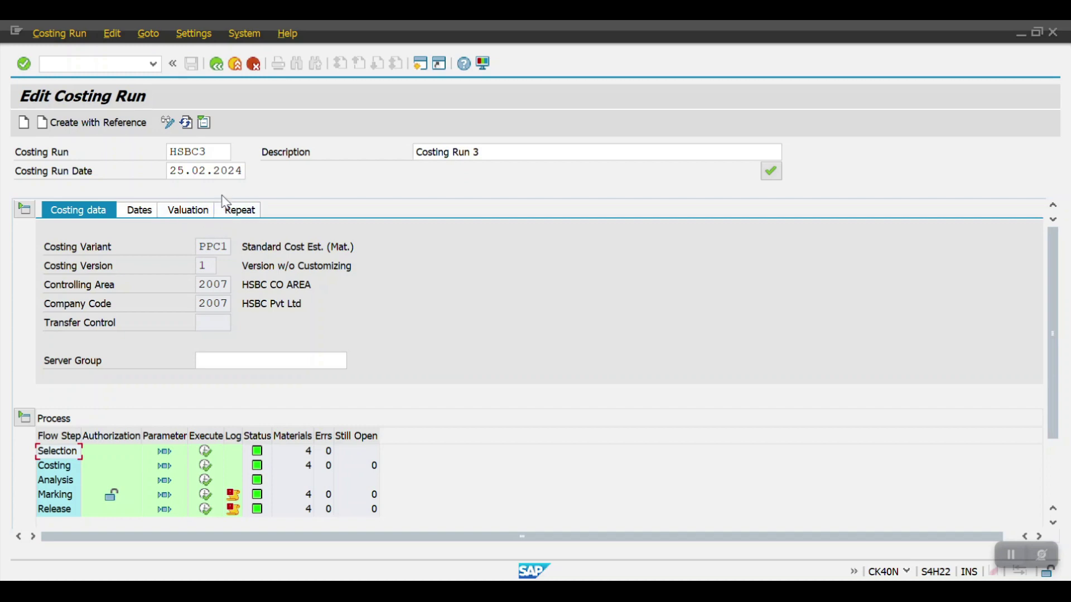
pyautogui.moveTo(215, 152); pyautogui.dragTo(132, 153)
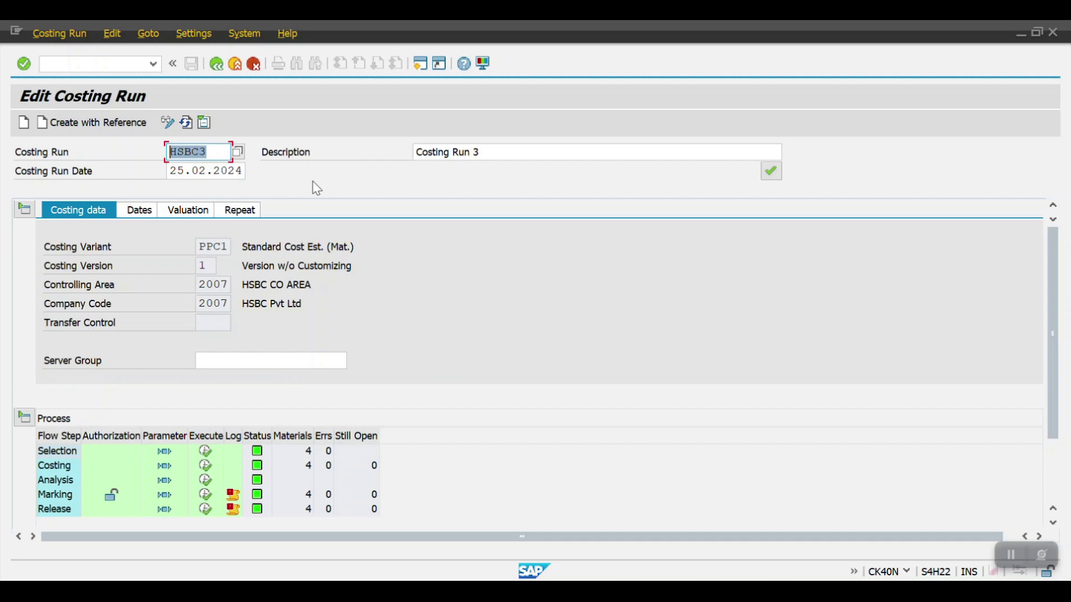
# Delete costing run HSBC3 dated 25.02.2024 in CK44 with Background Processing off, after comparing its overview with the costing run
pyautogui.hotkey('alt', 'Tab')
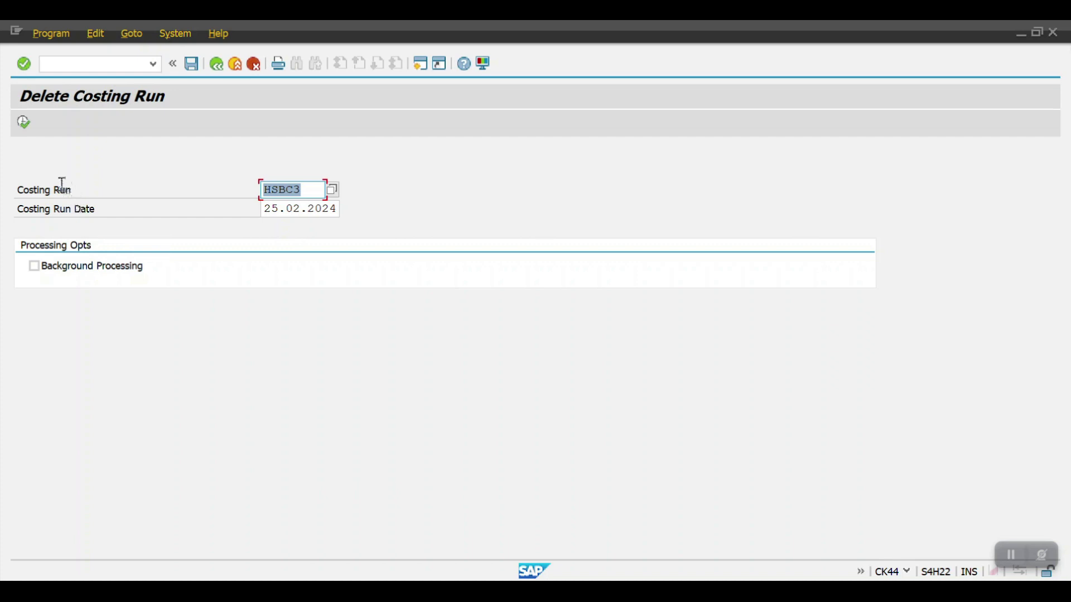
pyautogui.click(67, 272)
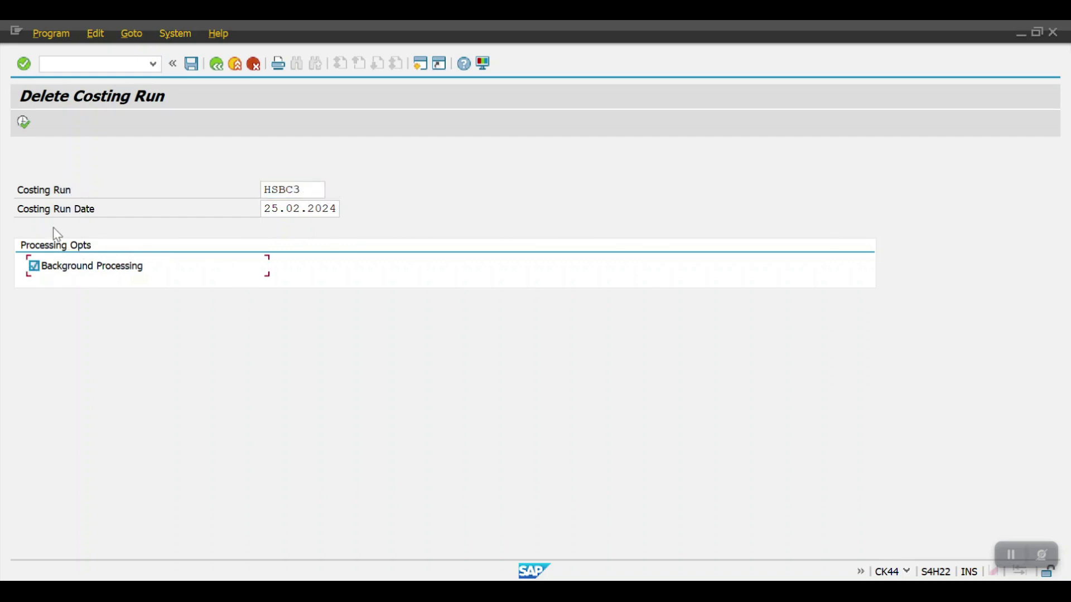
pyautogui.click(50, 267)
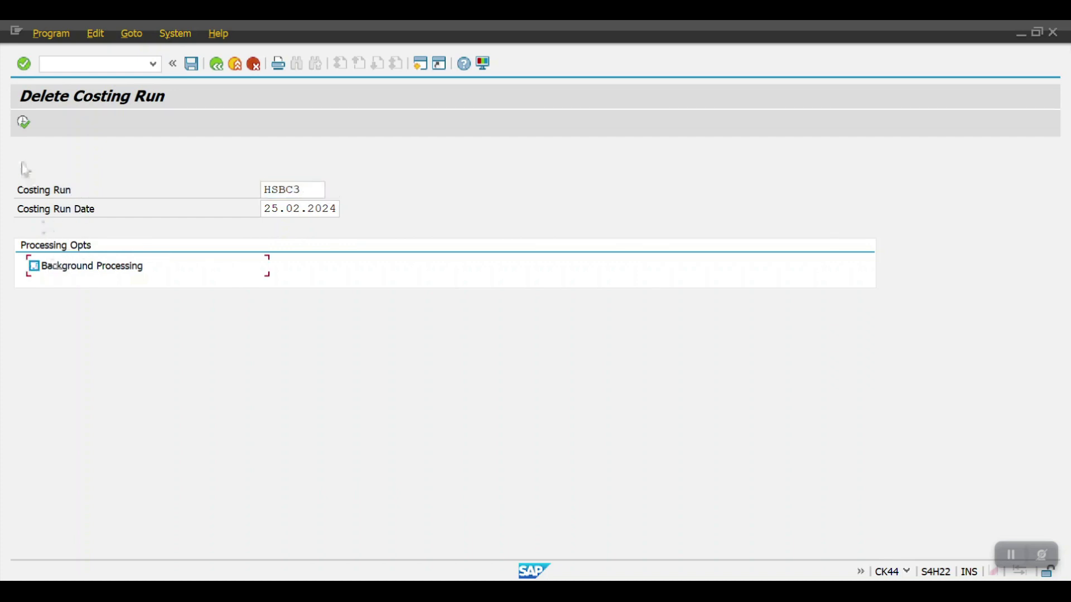
pyautogui.click(28, 122)
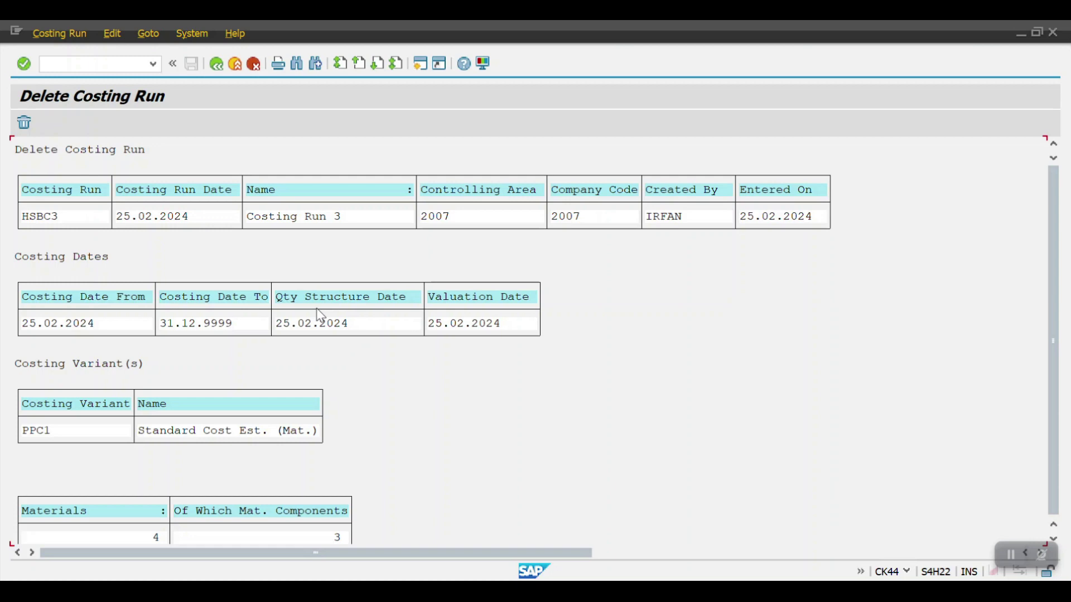
pyautogui.hotkey('alt', 'Tab')
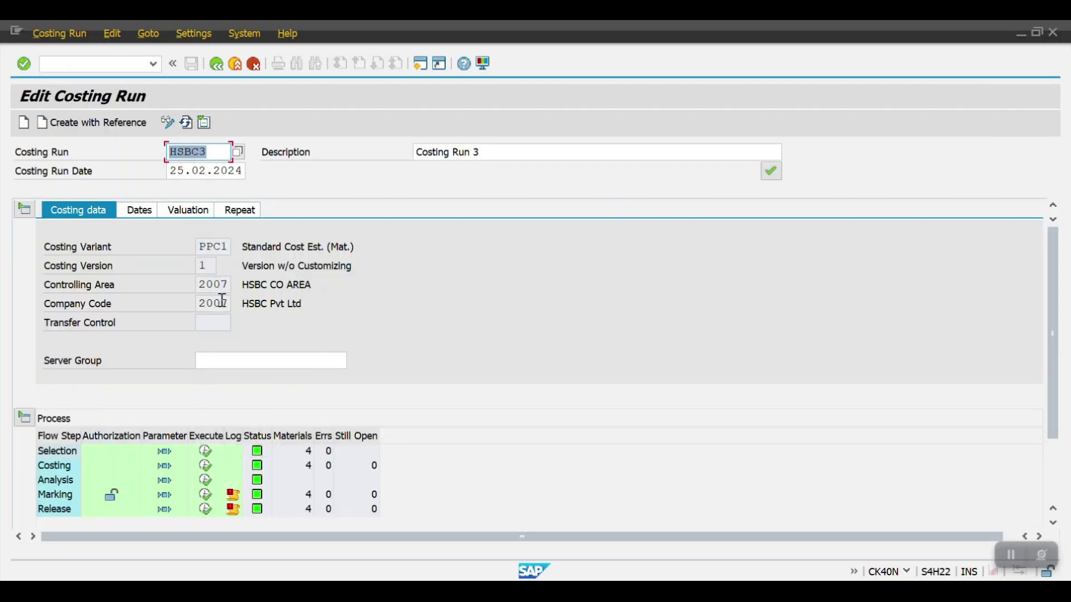
pyautogui.hotkey('alt', 'Tab')
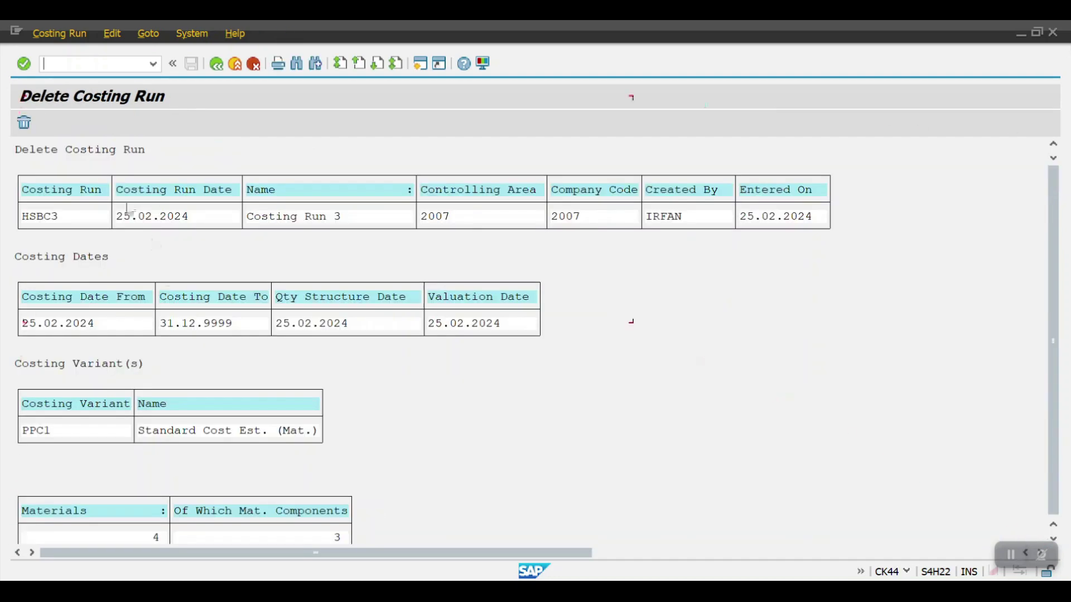
pyautogui.click(25, 123)
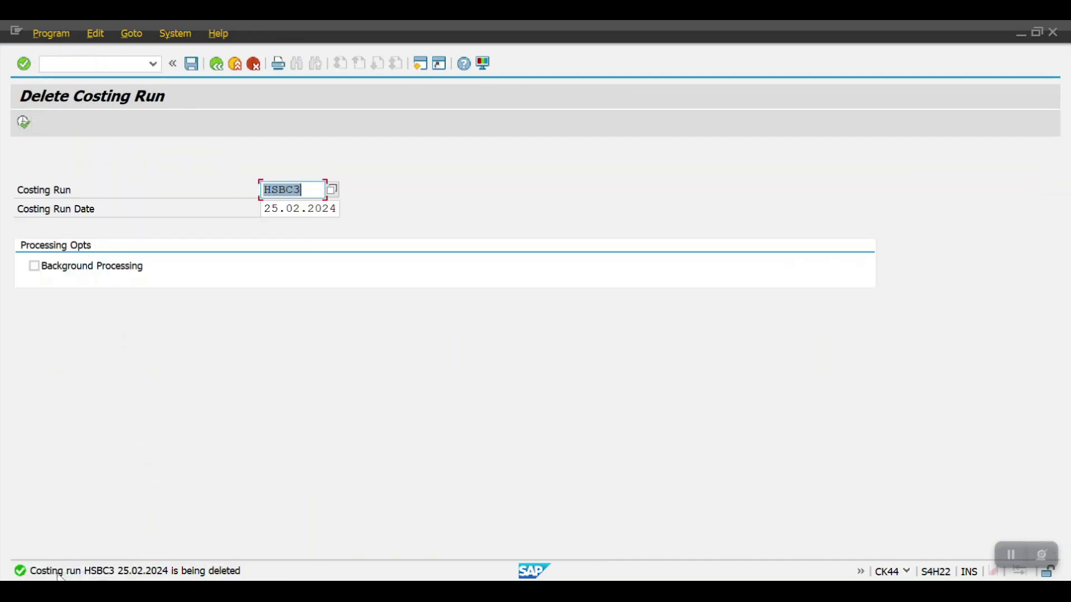
# Switch to the Edit Costing Run session and restart CK40N to check whether costing run HSBC3 still exists
pyautogui.moveTo(138, 592)
pyautogui.hotkey('alt', 'Tab')
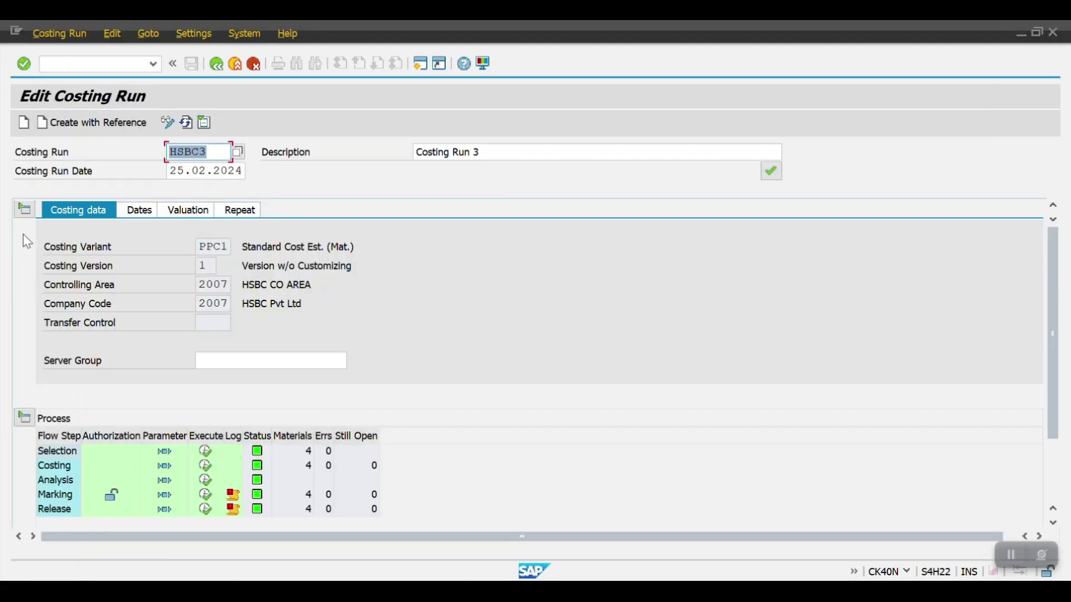
pyautogui.click(85, 64)
pyautogui.write('/n')
pyautogui.press('Return')
pyautogui.write('dk40')
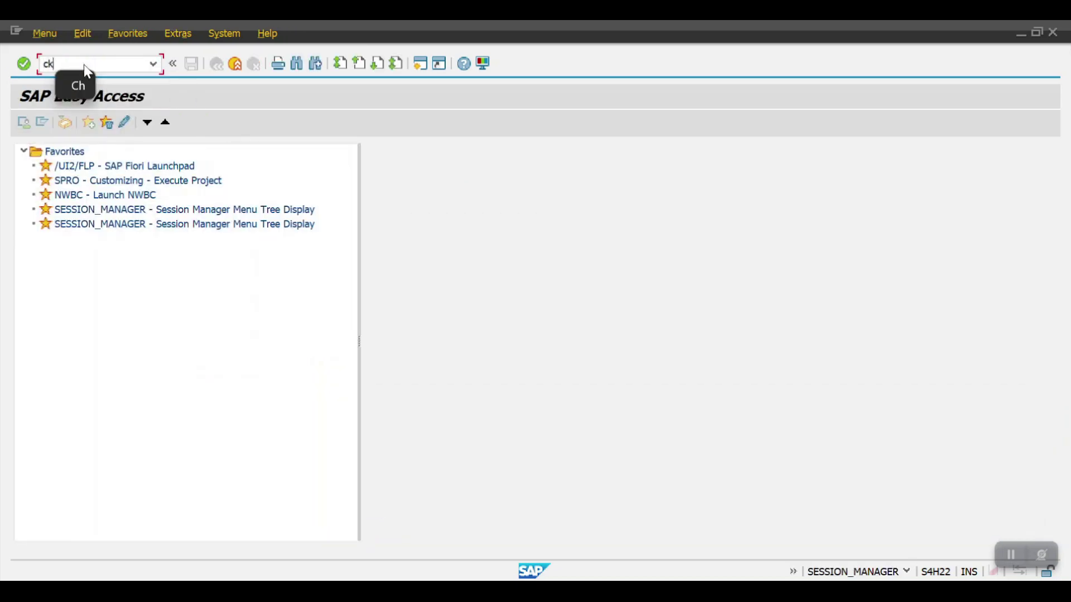
pyautogui.press('Return')
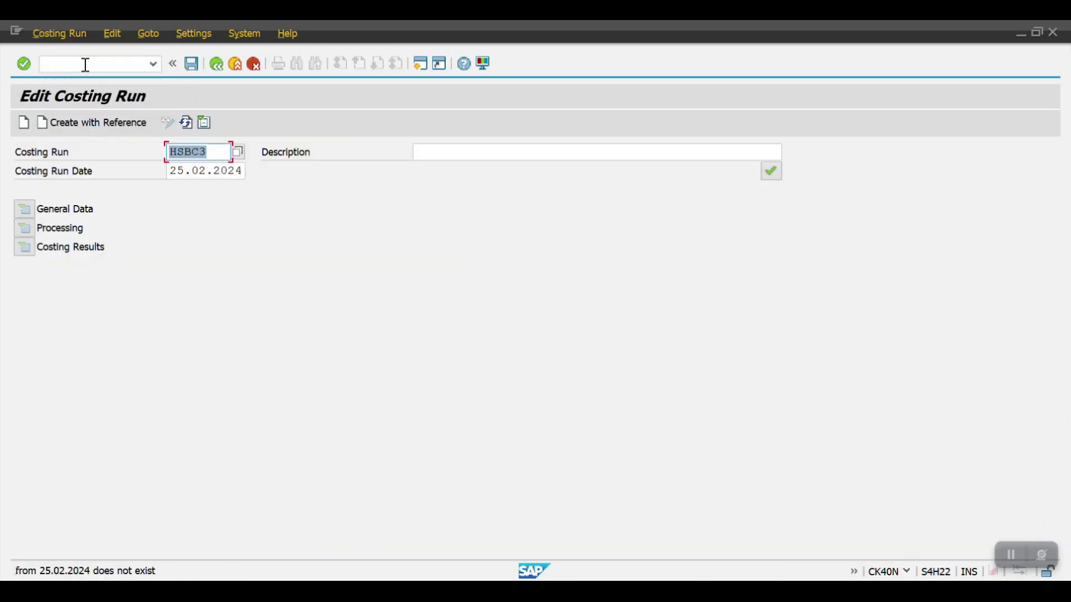